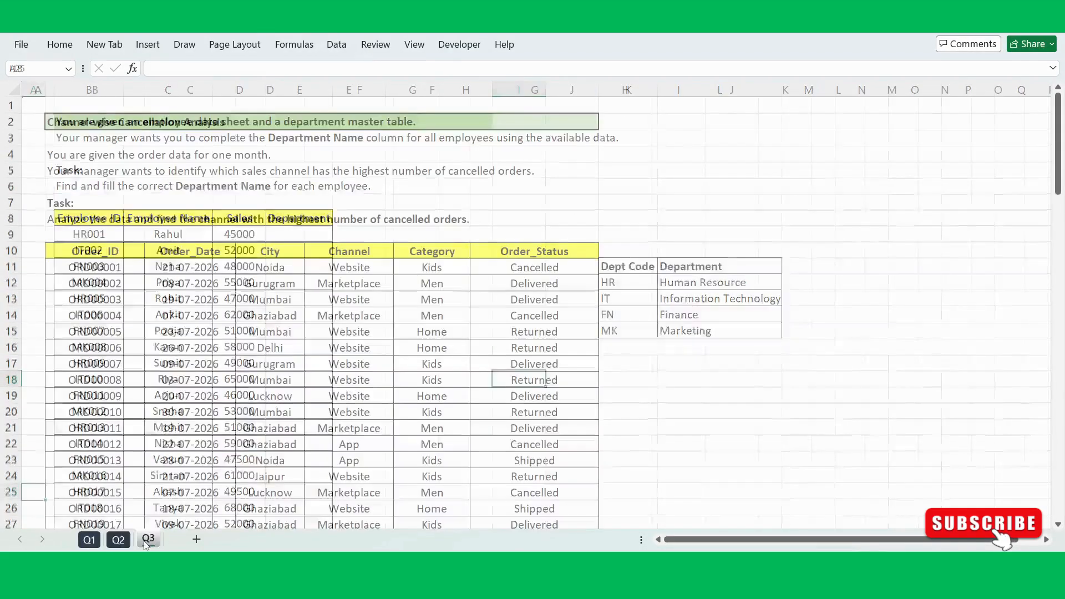
Step: Read the Week 4 versus Week 3 task on sheet Q1 and examine the order table's columns, including Order_Date and Channel
click(118, 541)
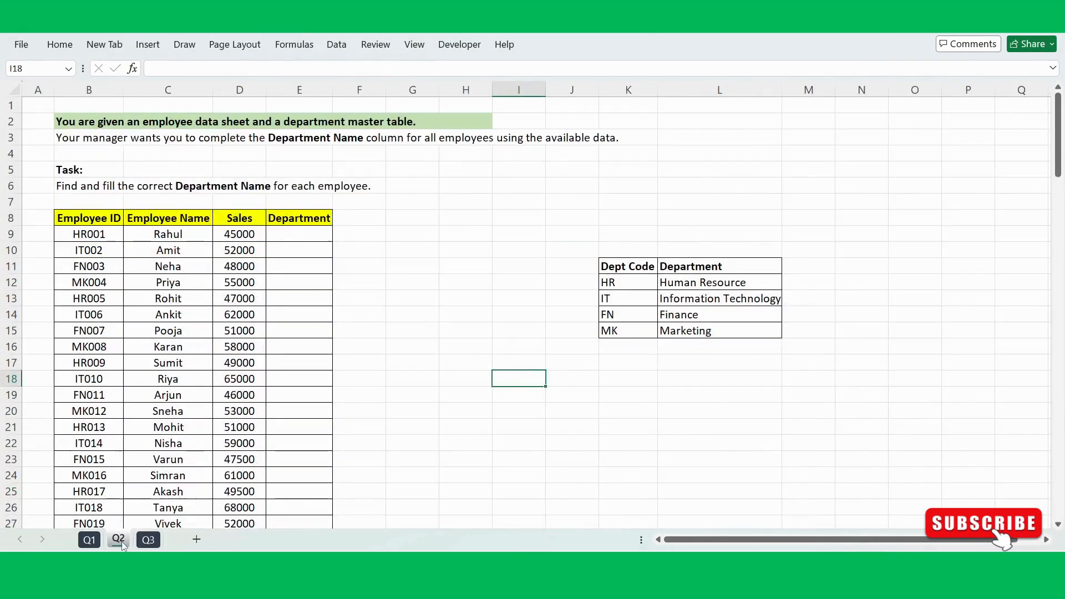
click(90, 541)
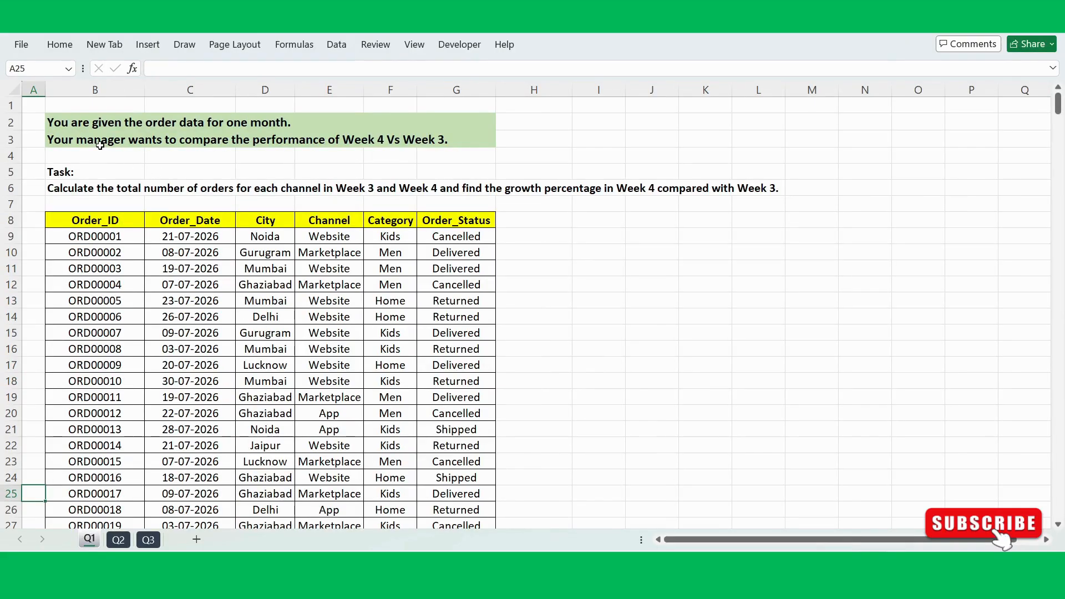
click(36, 105)
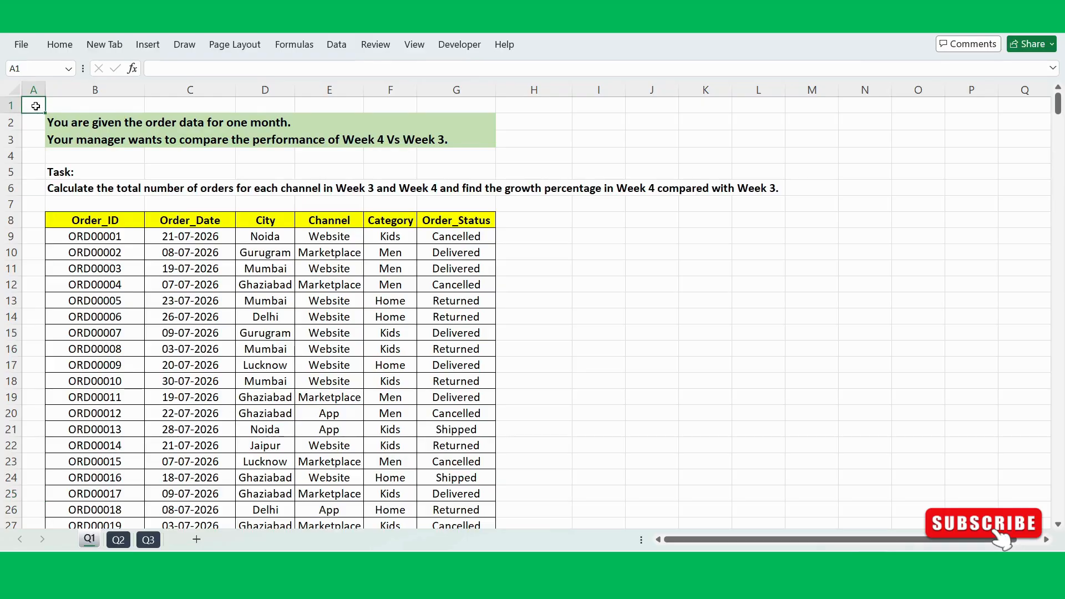
click(35, 120)
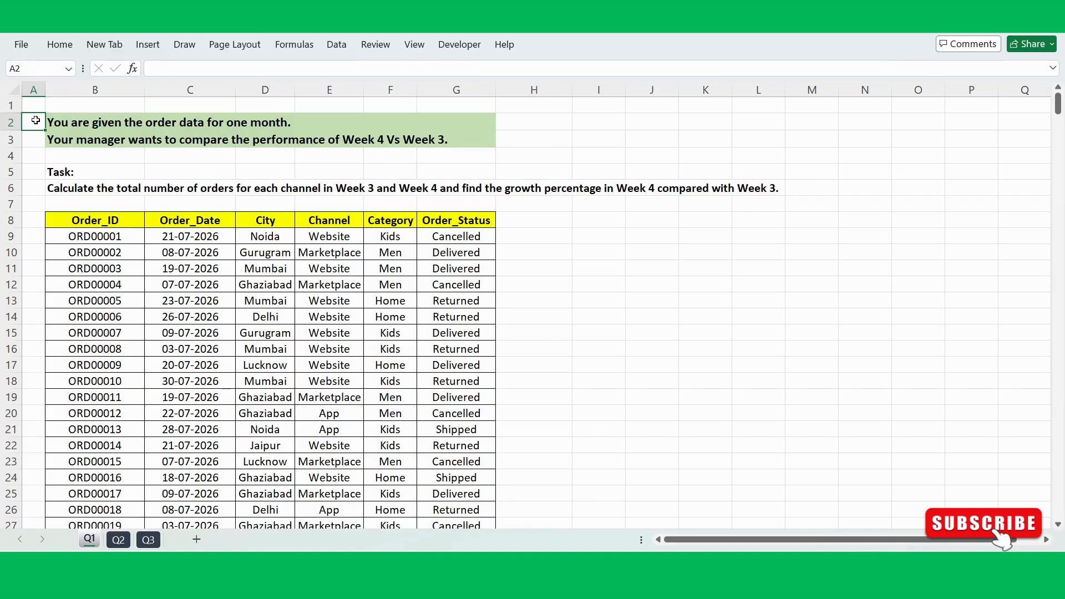
drag(40, 121, 36, 190)
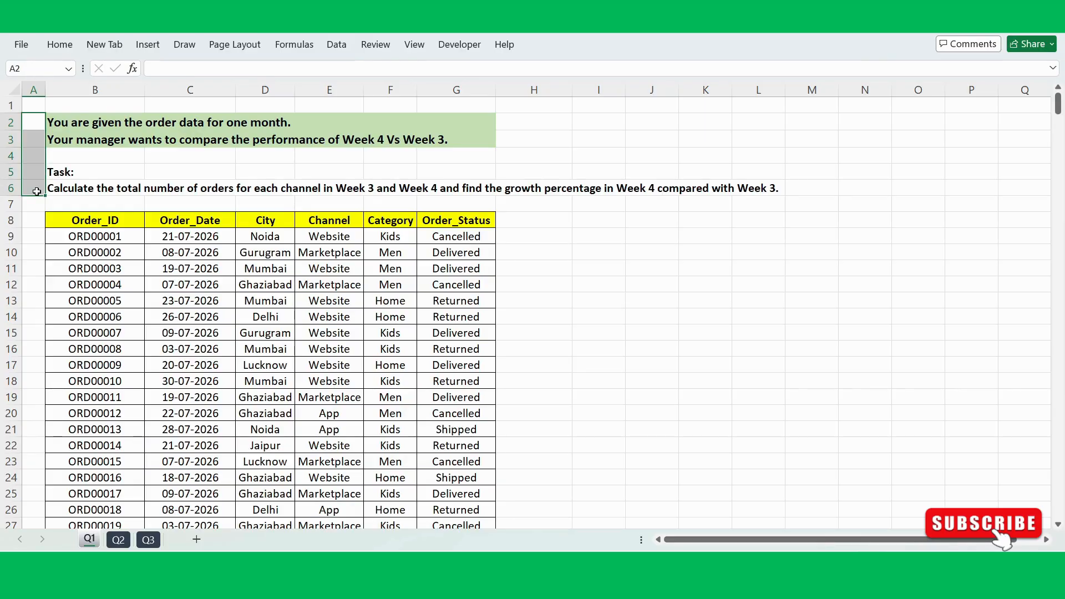
click(34, 126)
click(59, 123)
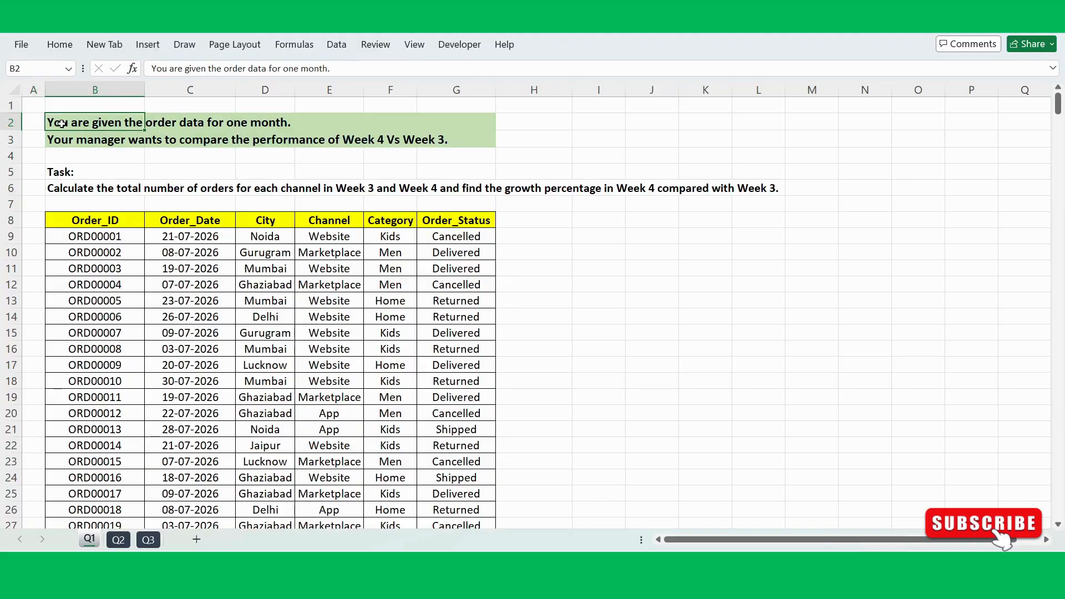
drag(76, 225, 441, 383)
click(264, 329)
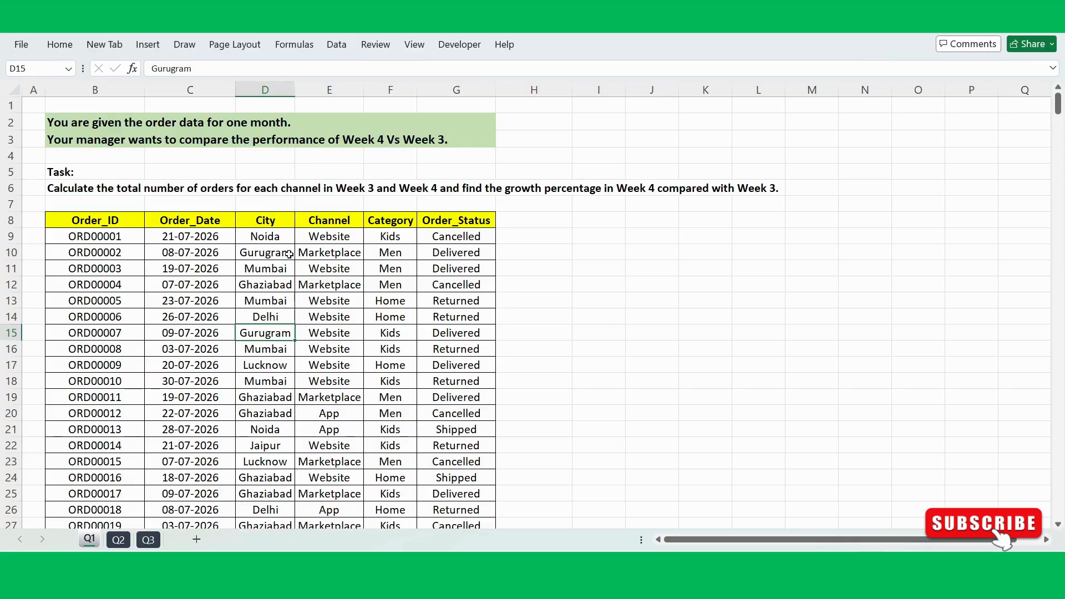
click(226, 305)
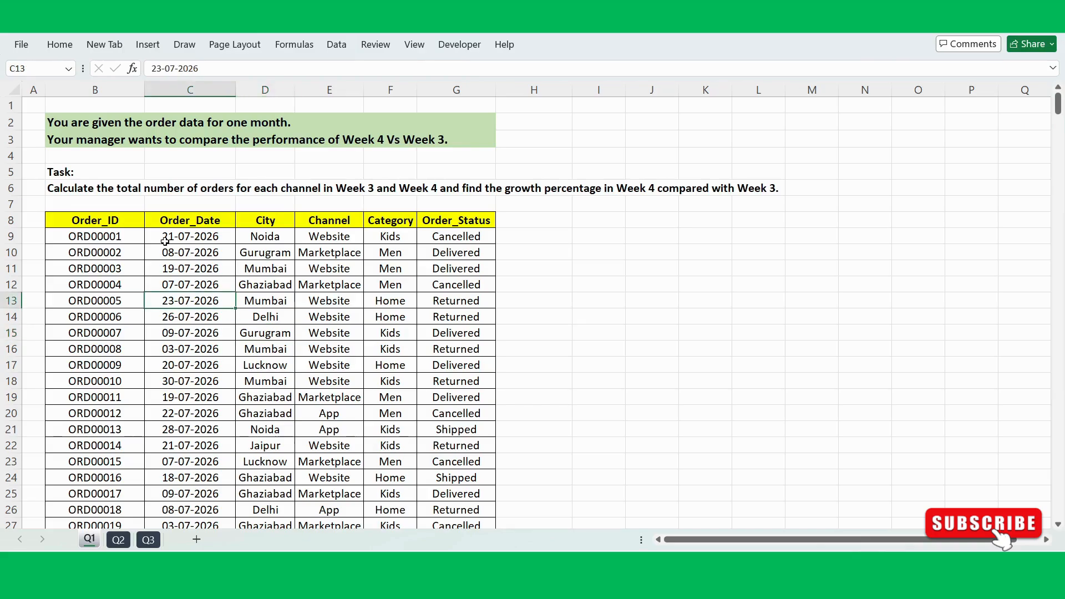
click(83, 173)
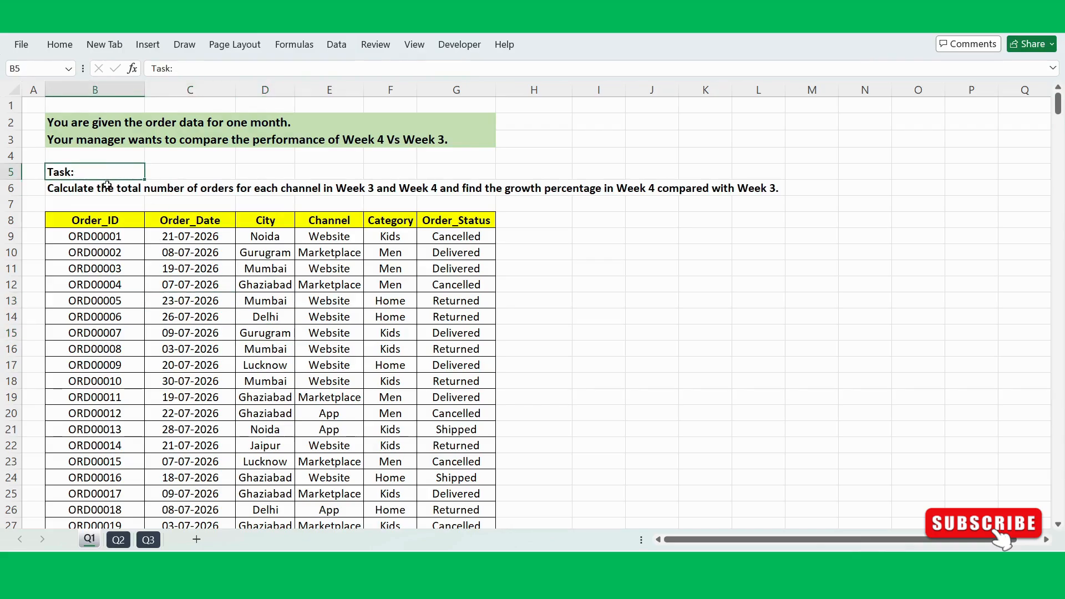
click(90, 190)
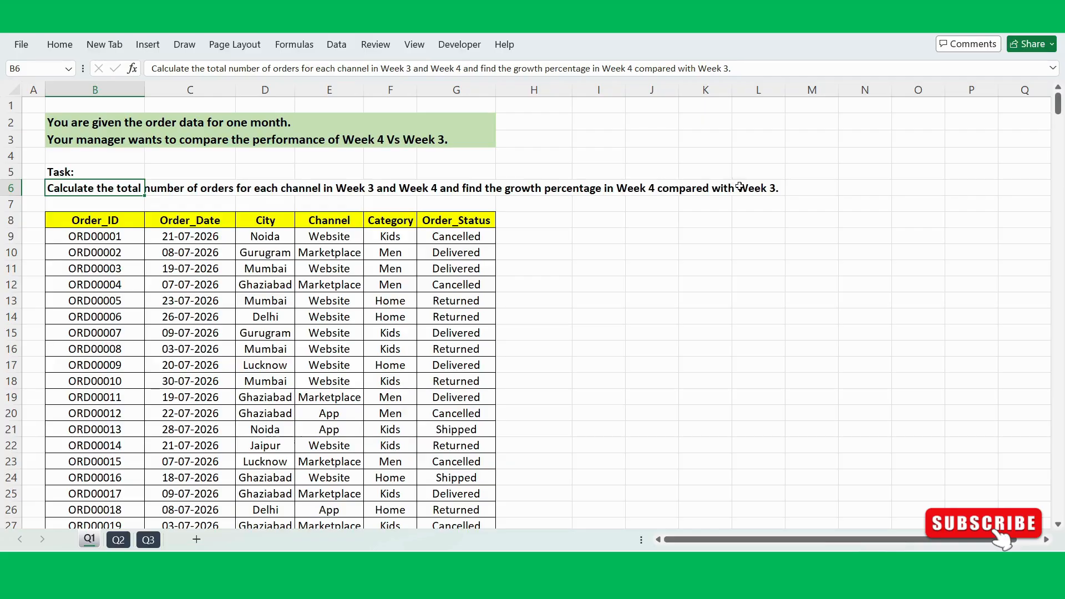
click(399, 258)
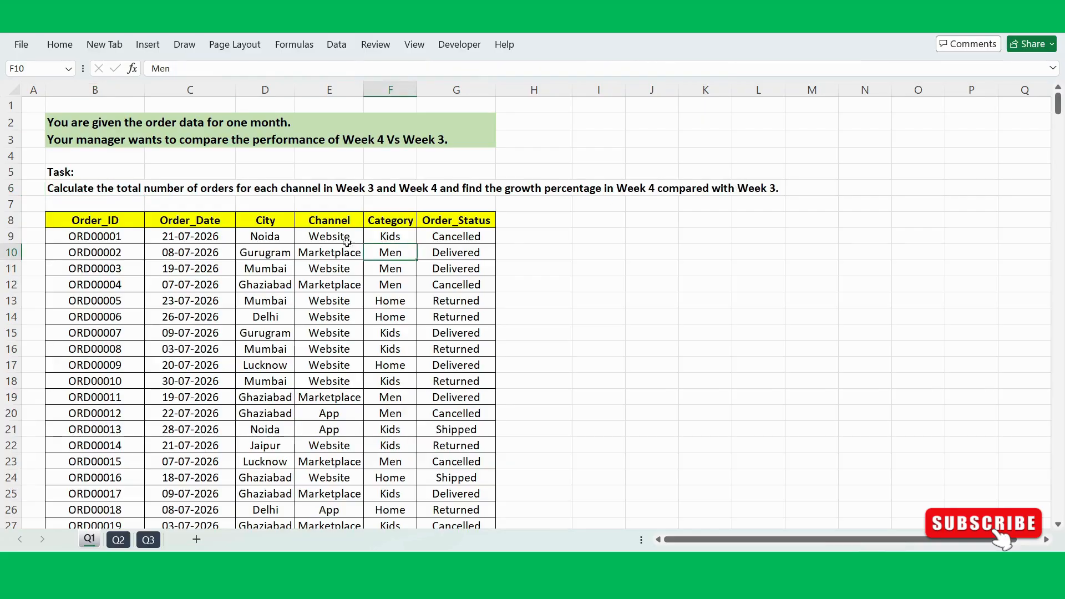
drag(70, 172, 70, 186)
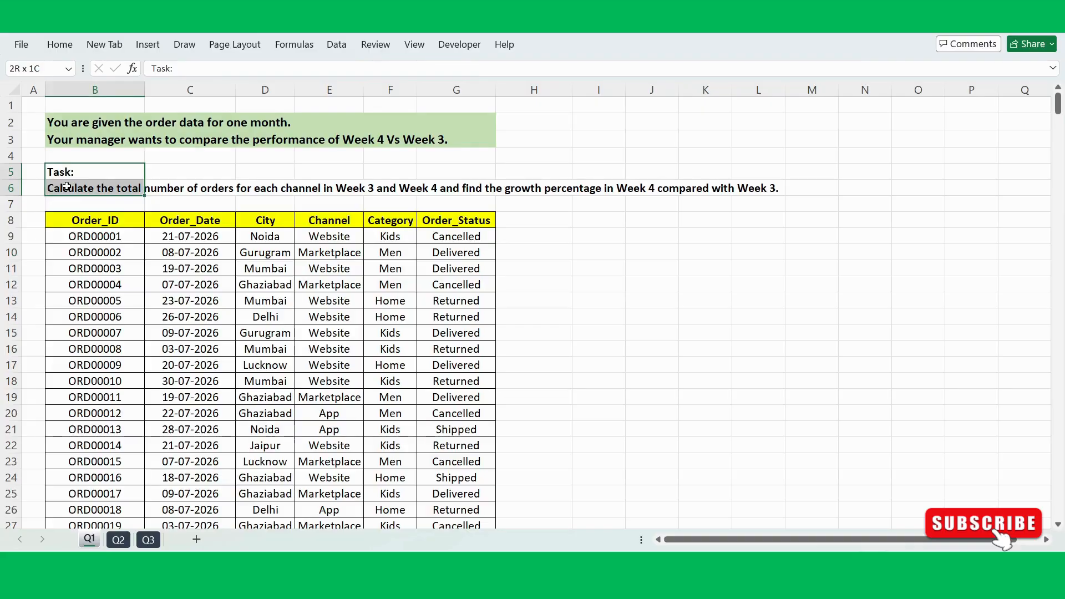
click(271, 269)
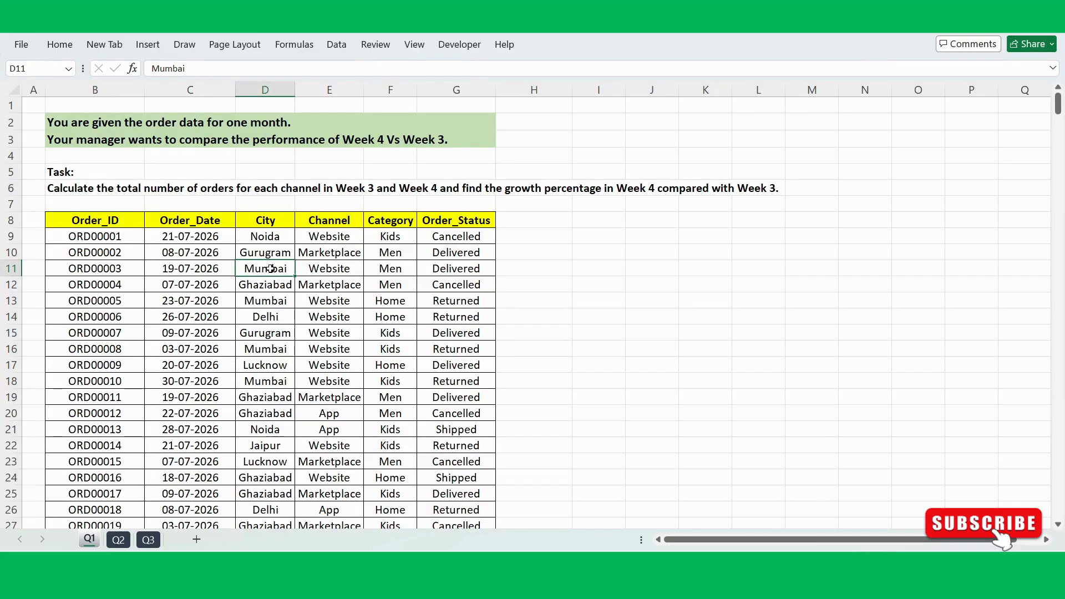
click(266, 301)
click(252, 366)
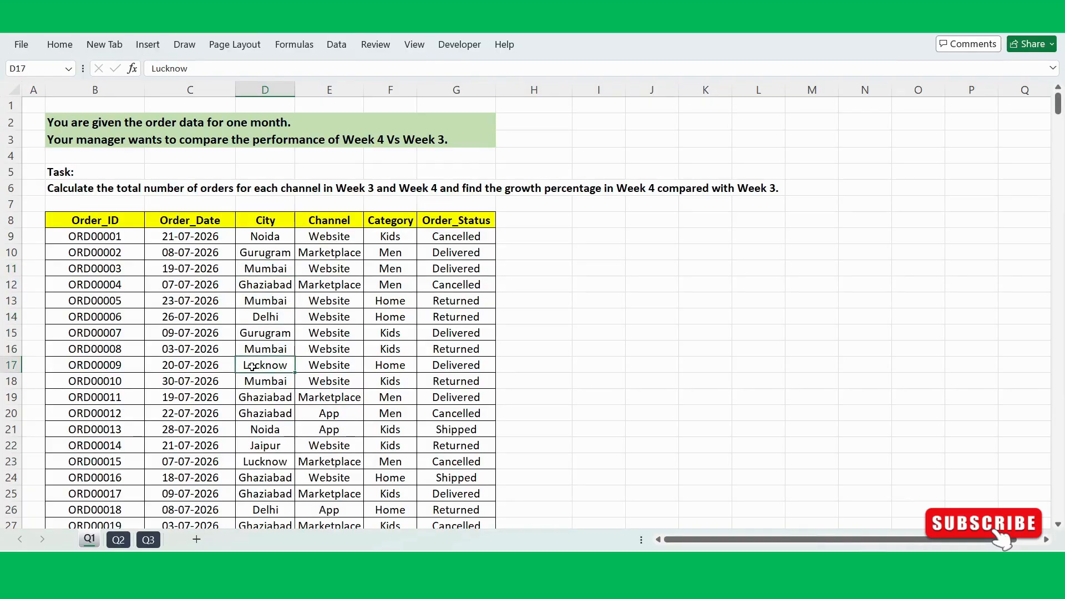
click(313, 335)
click(316, 220)
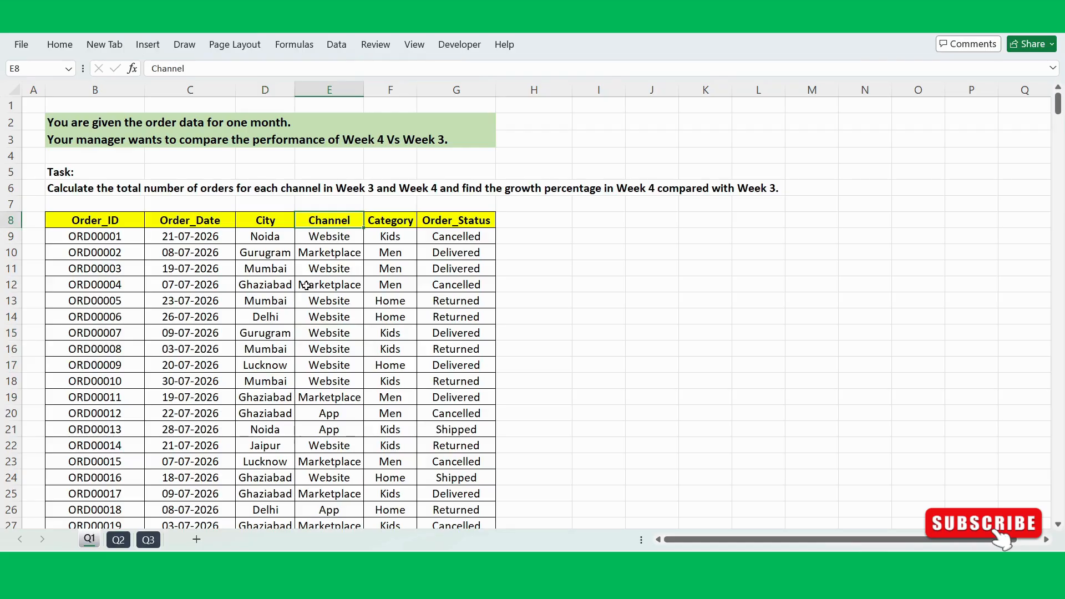
click(118, 539)
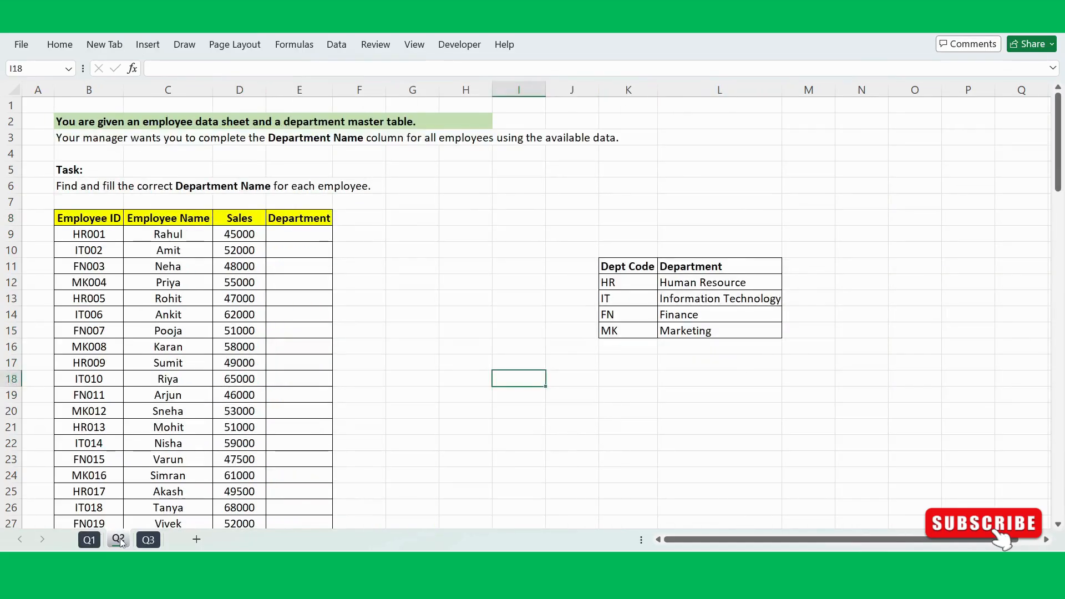
click(146, 540)
click(82, 542)
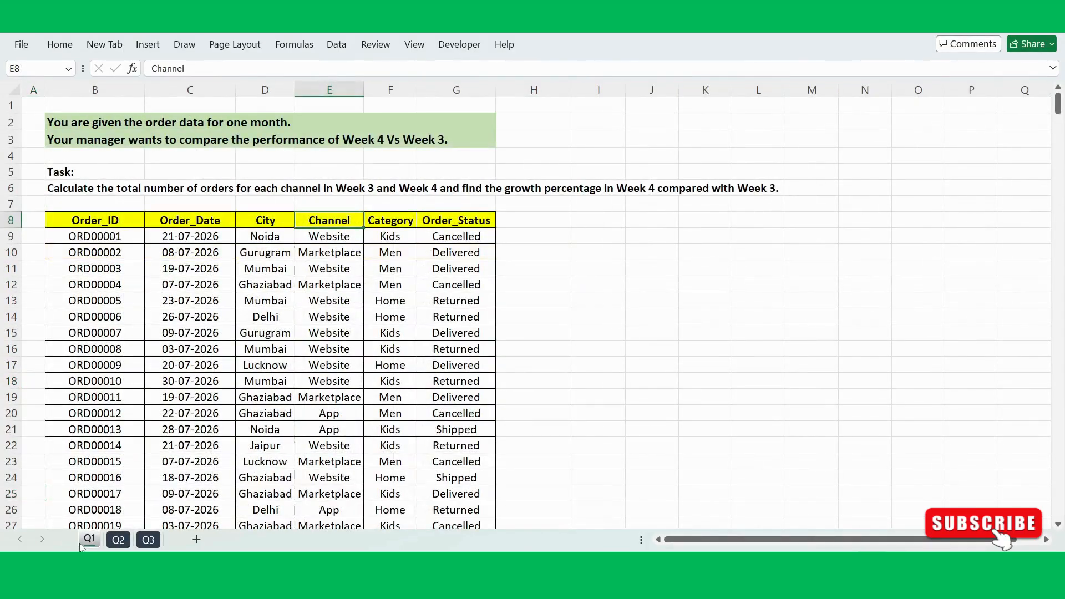
click(541, 289)
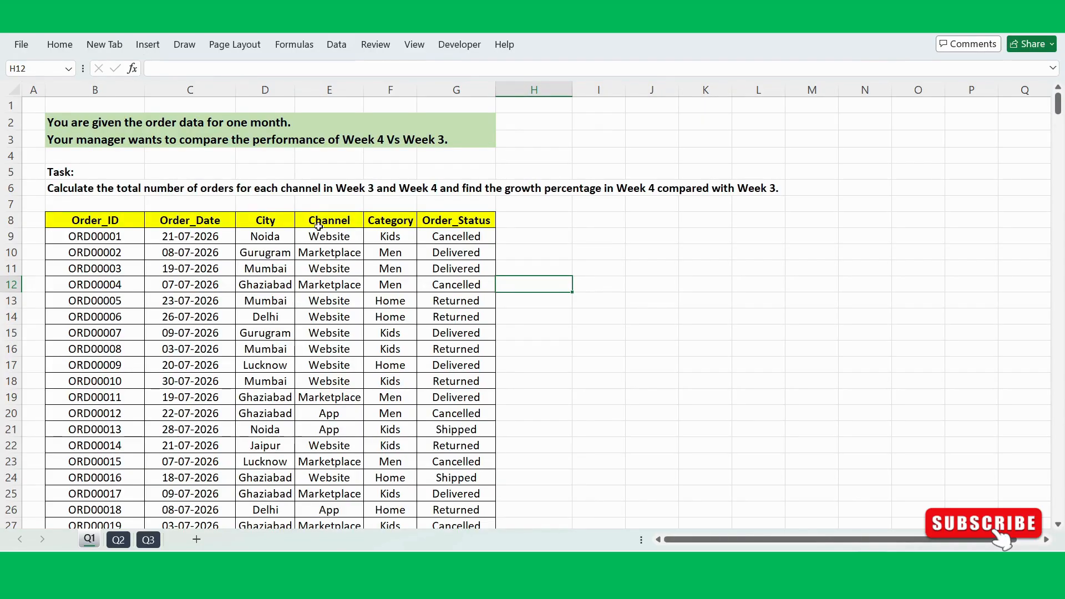
drag(331, 224, 329, 319)
click(584, 244)
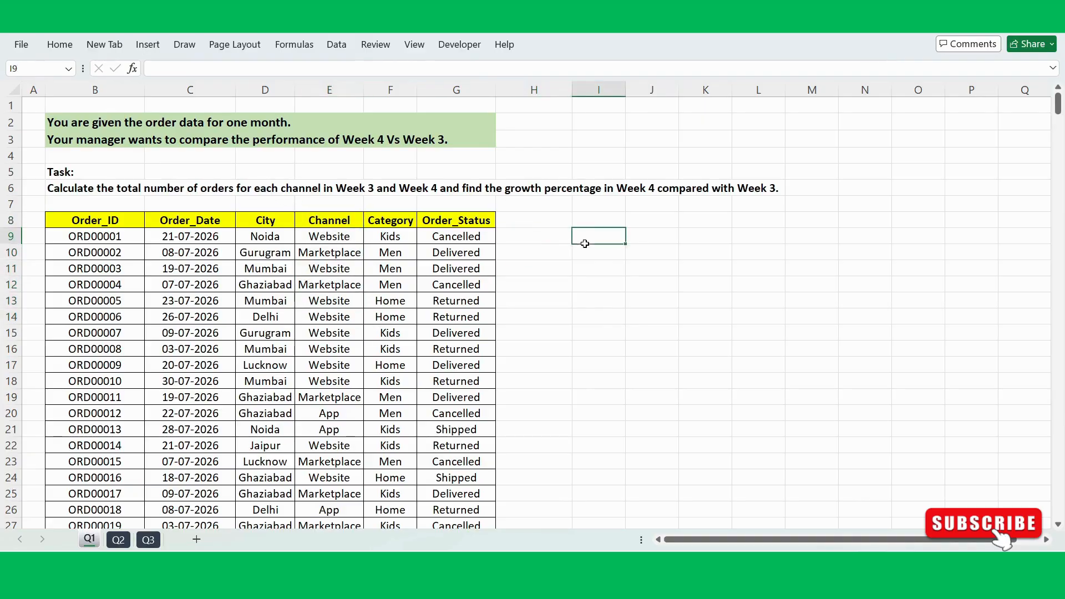
drag(585, 244, 604, 320)
click(657, 236)
drag(657, 236, 660, 300)
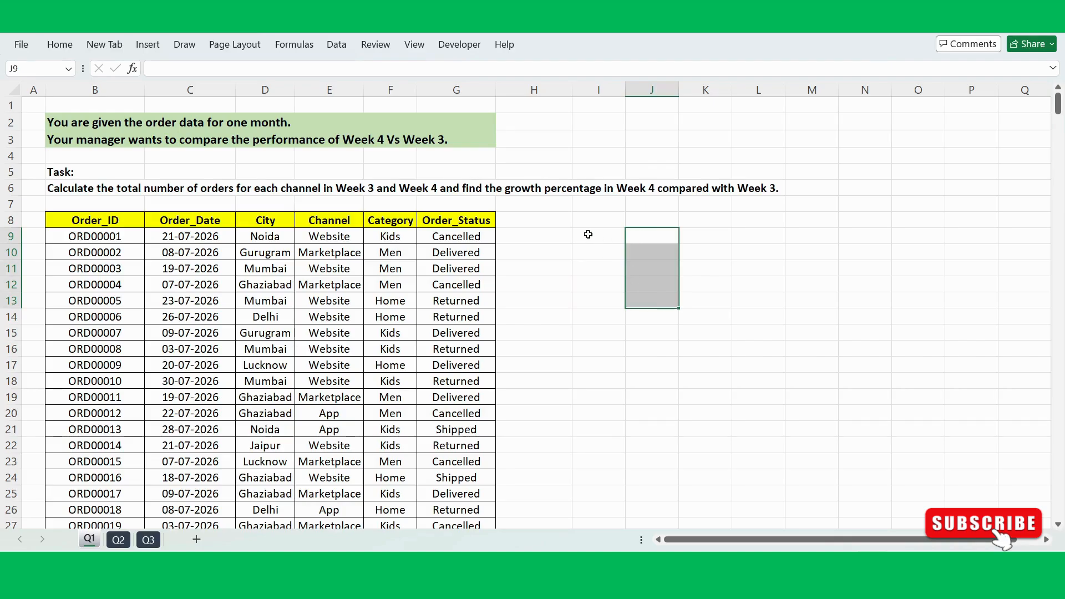
click(644, 236)
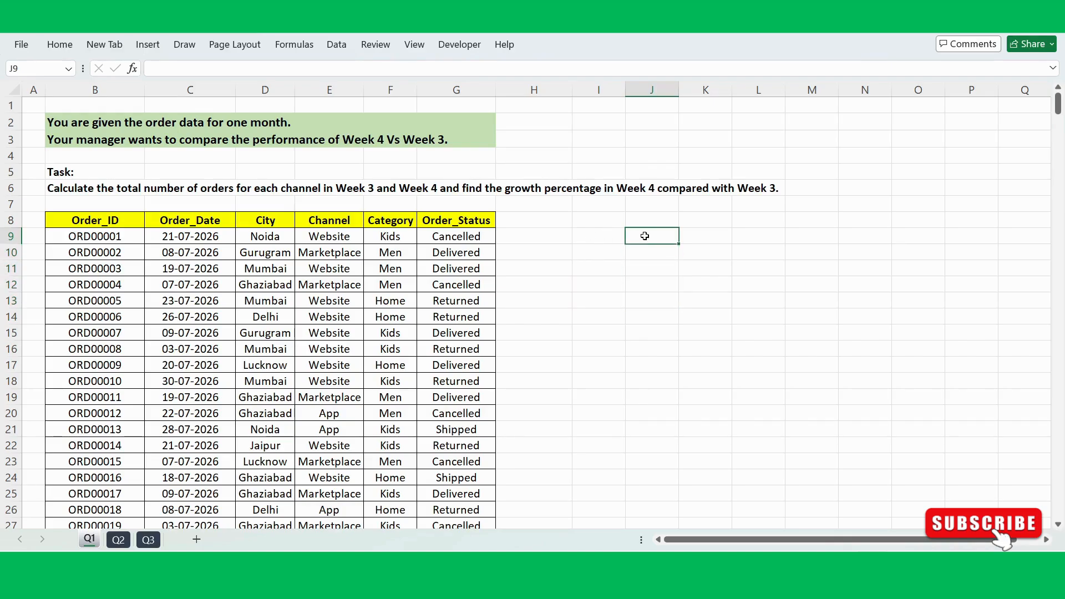
click(594, 233)
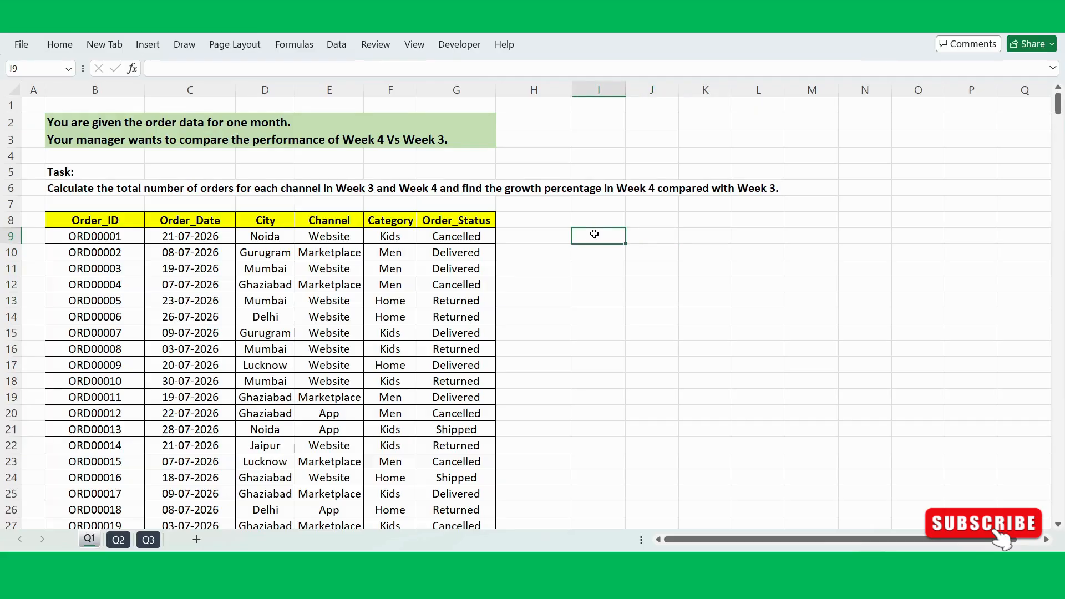
click(632, 236)
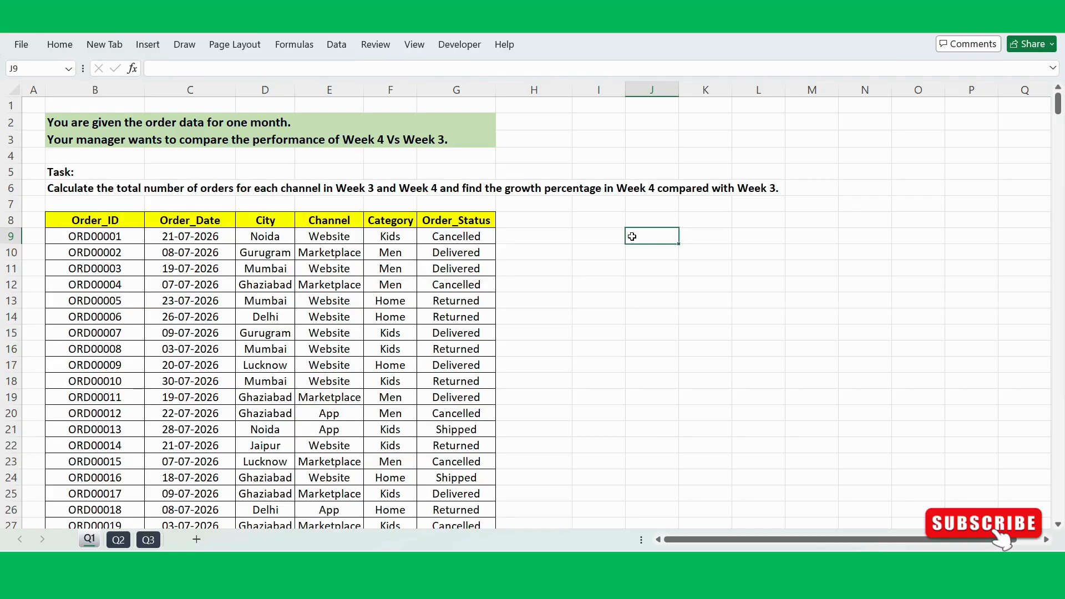
click(575, 284)
click(315, 303)
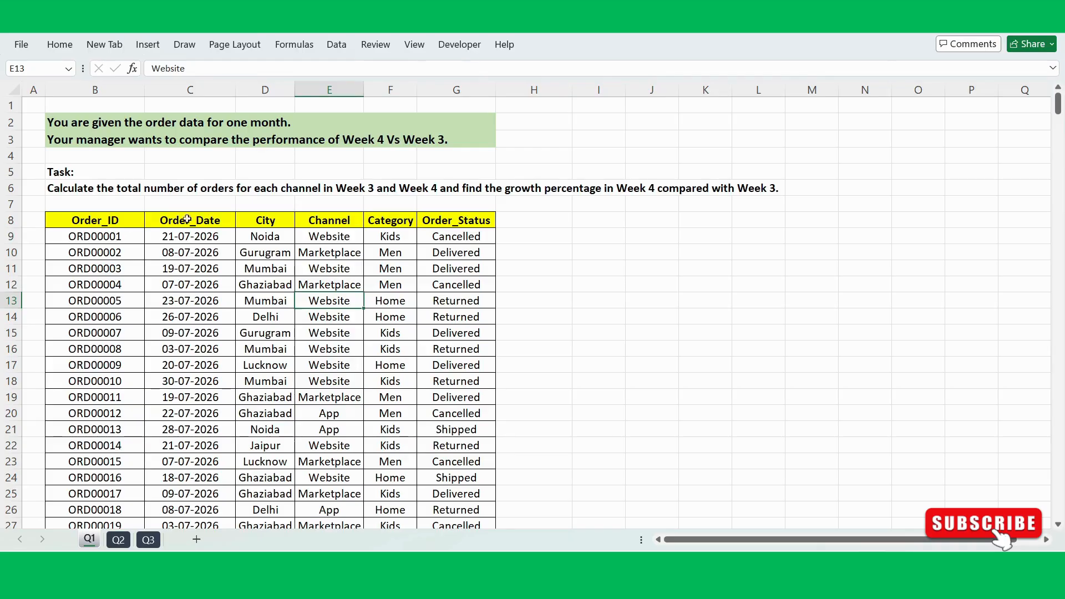
drag(122, 221, 388, 252)
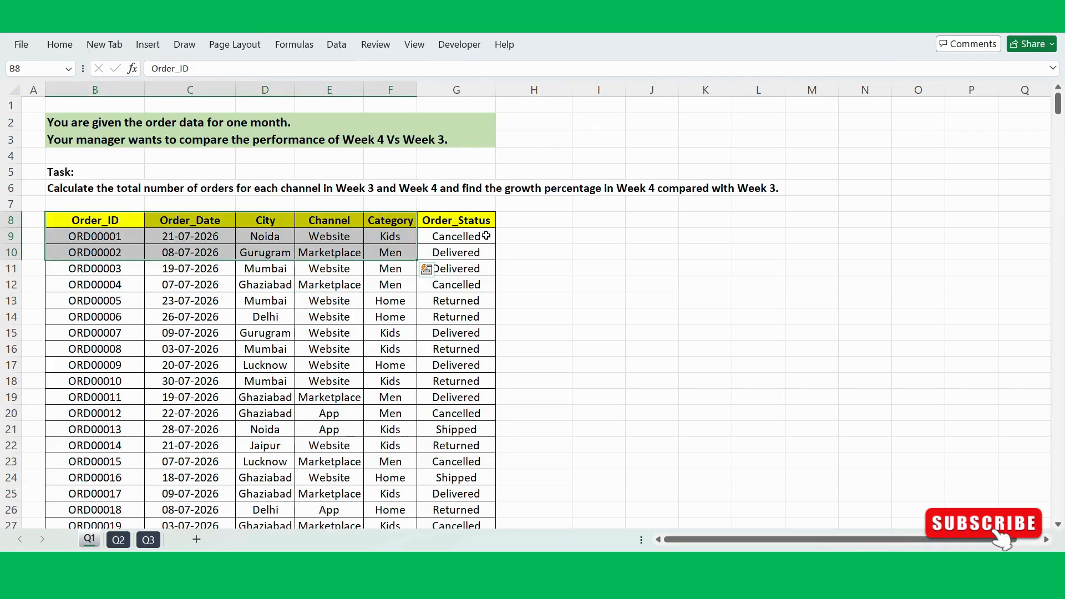
click(448, 306)
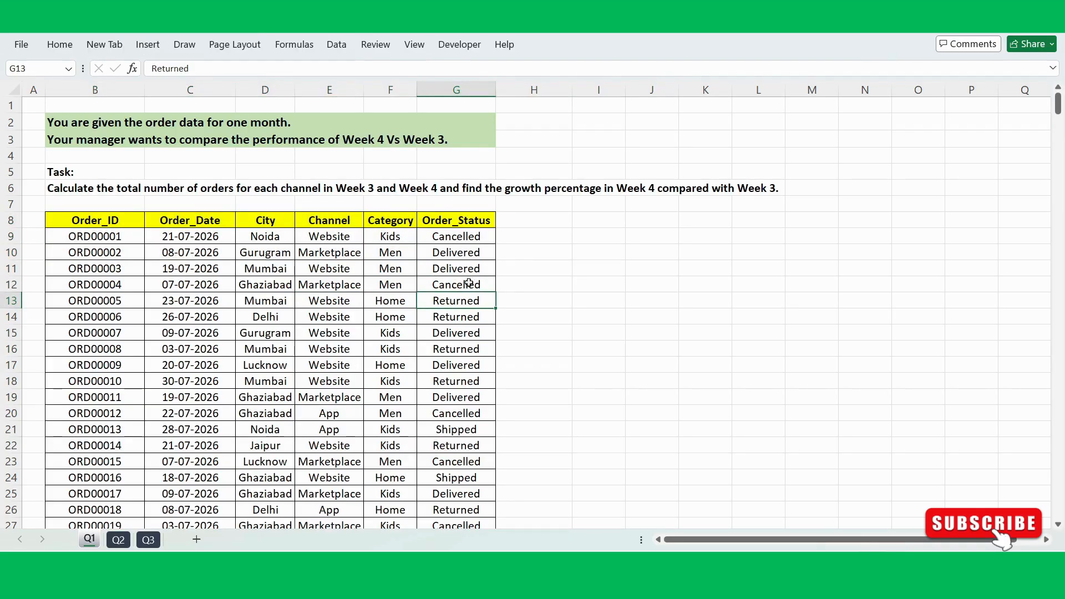
Step: Widen column H beside Order_Status and add the header "Week" in cell H8
click(522, 235)
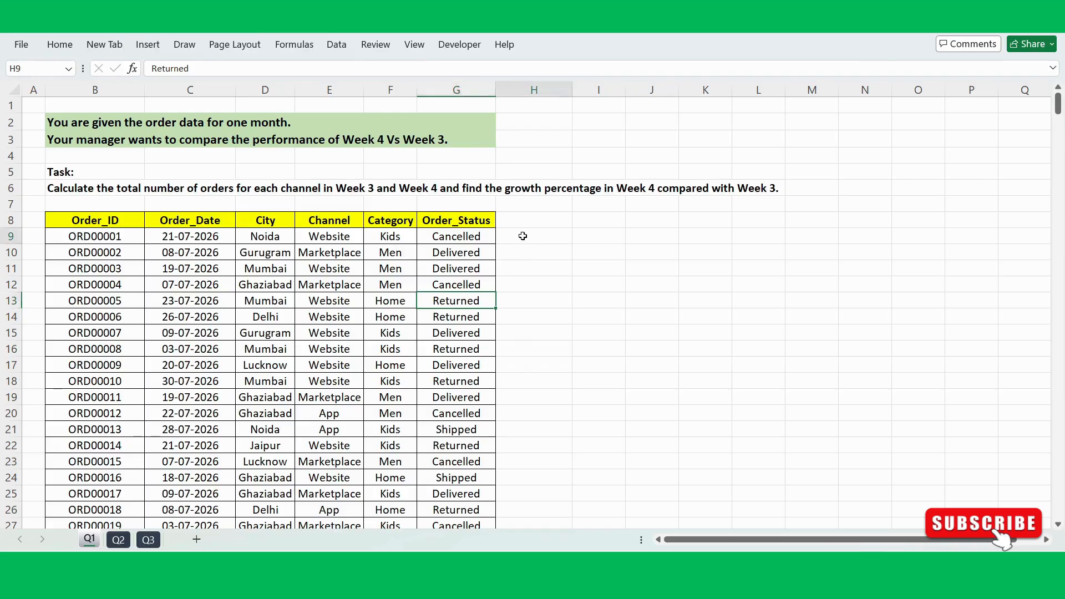
click(189, 231)
click(514, 234)
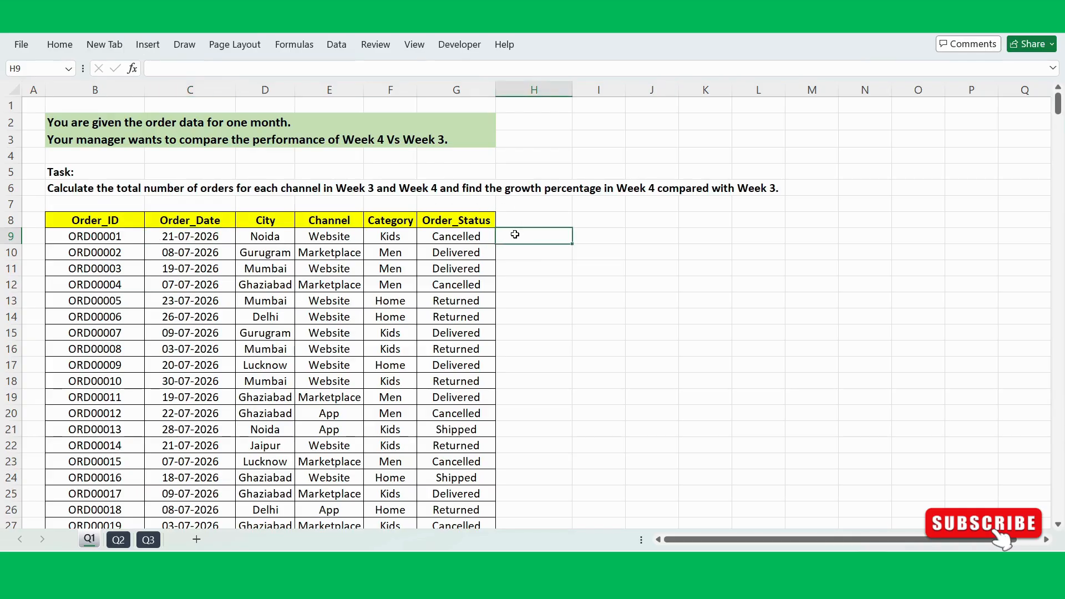
drag(573, 88, 615, 87)
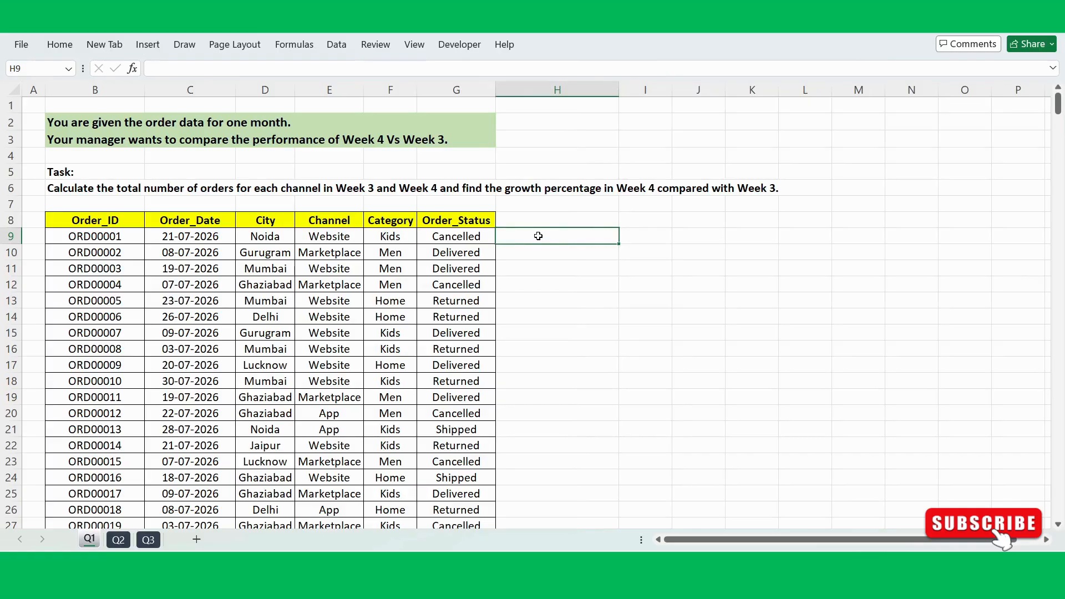
click(525, 217)
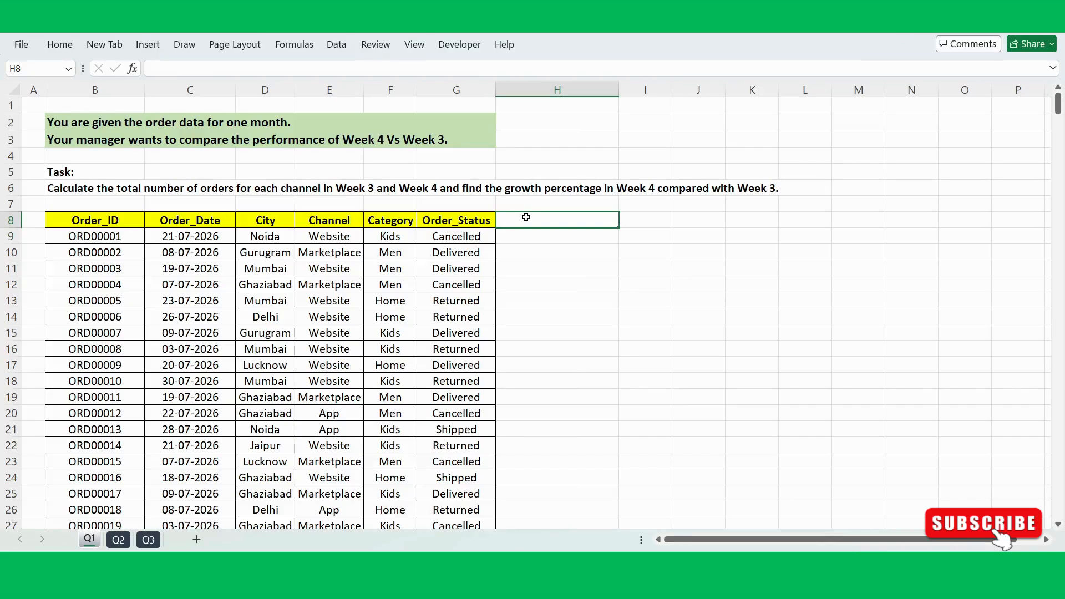
text(Week)
key(Return)
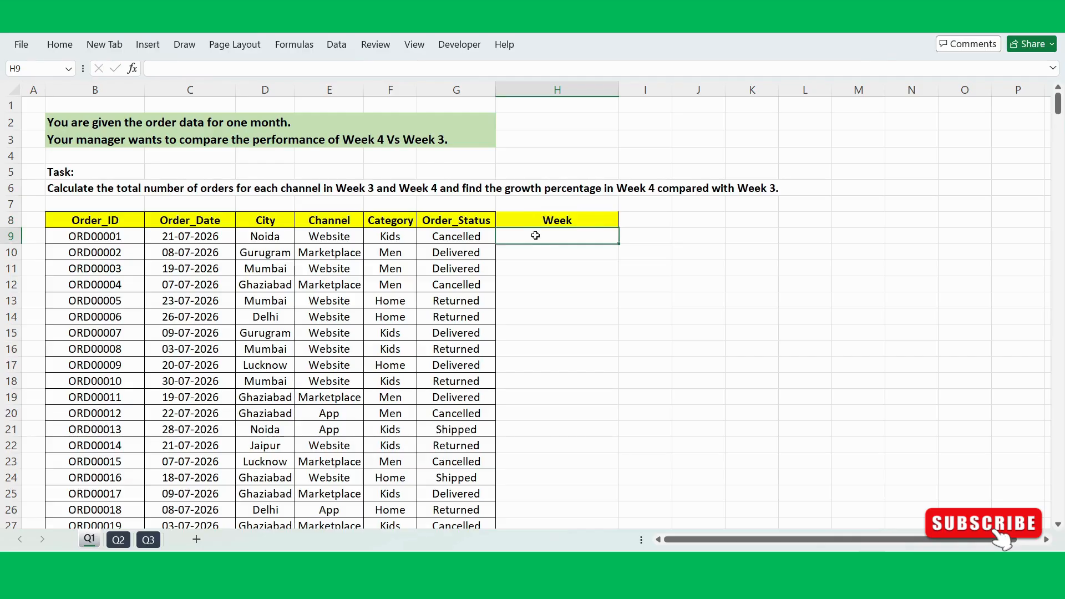
Step: Enter a DAY formula in H9 that extracts the day of the month from the order date in C9
text(=day)
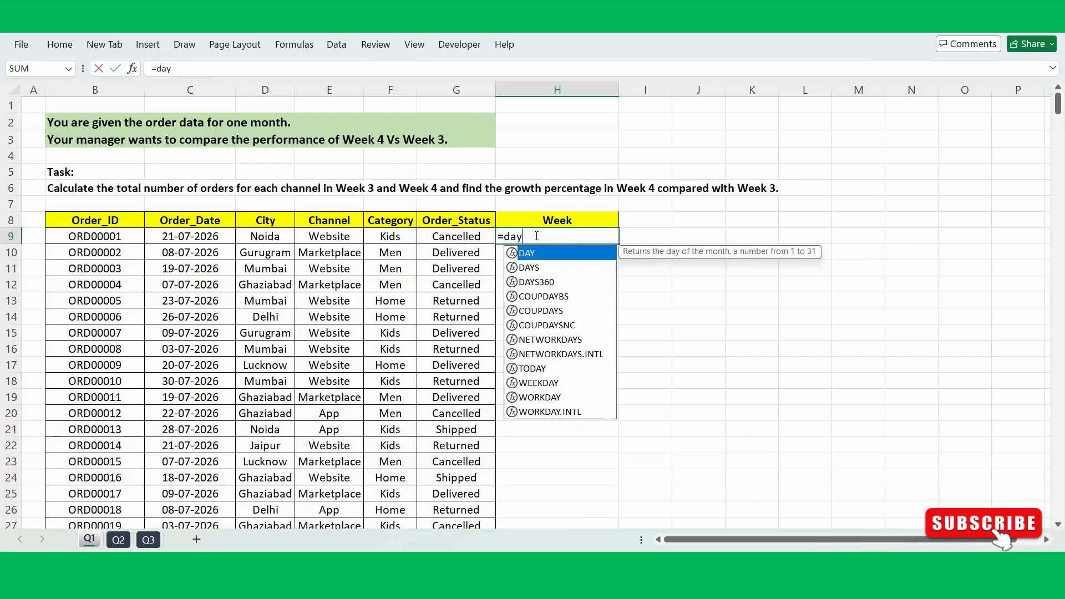
key(Tab)
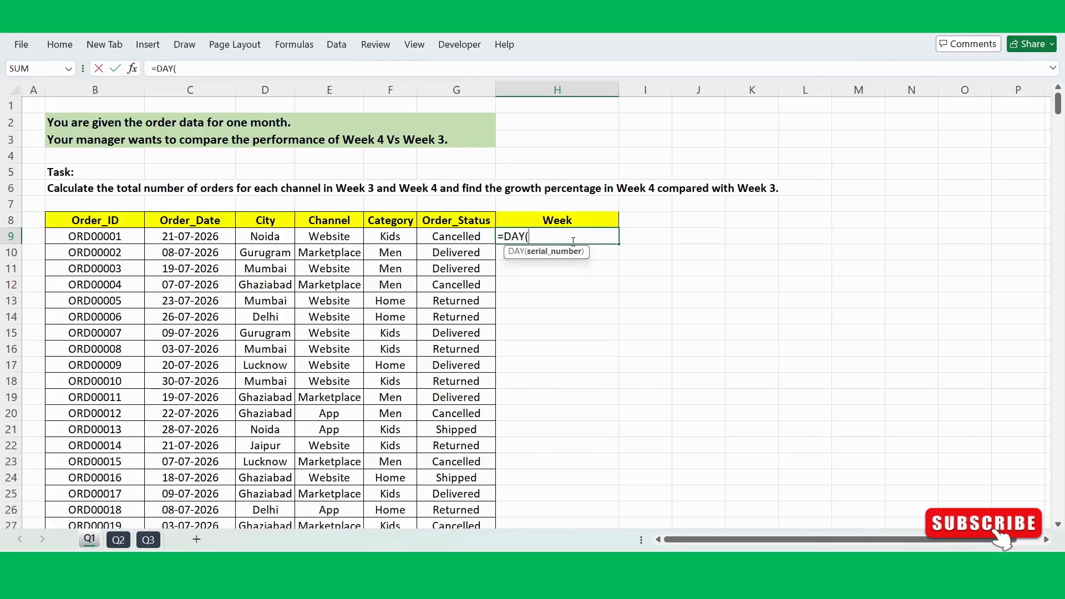
click(193, 235)
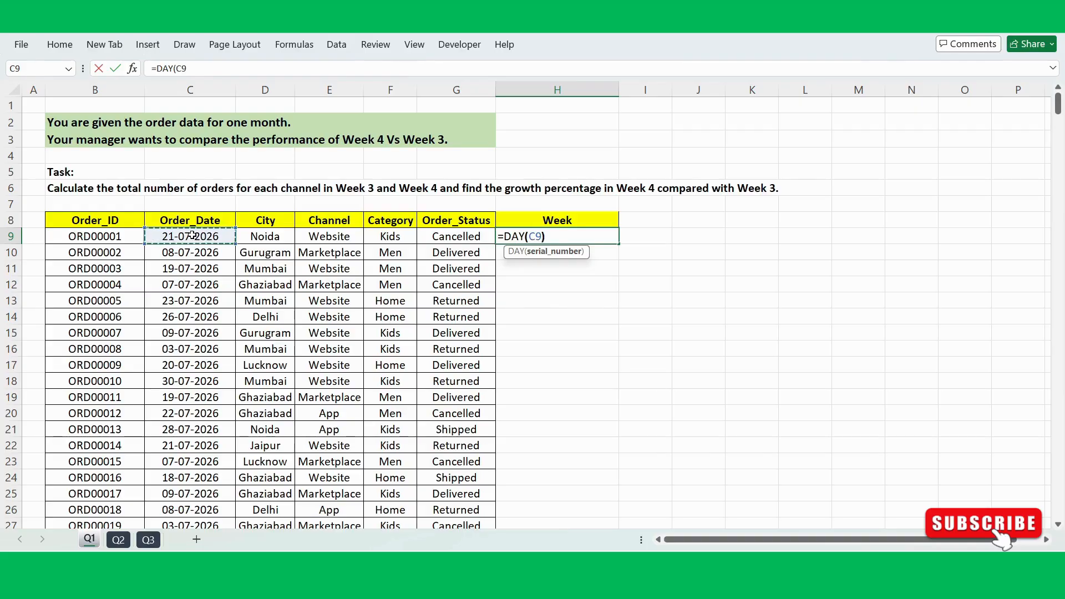
key(Return)
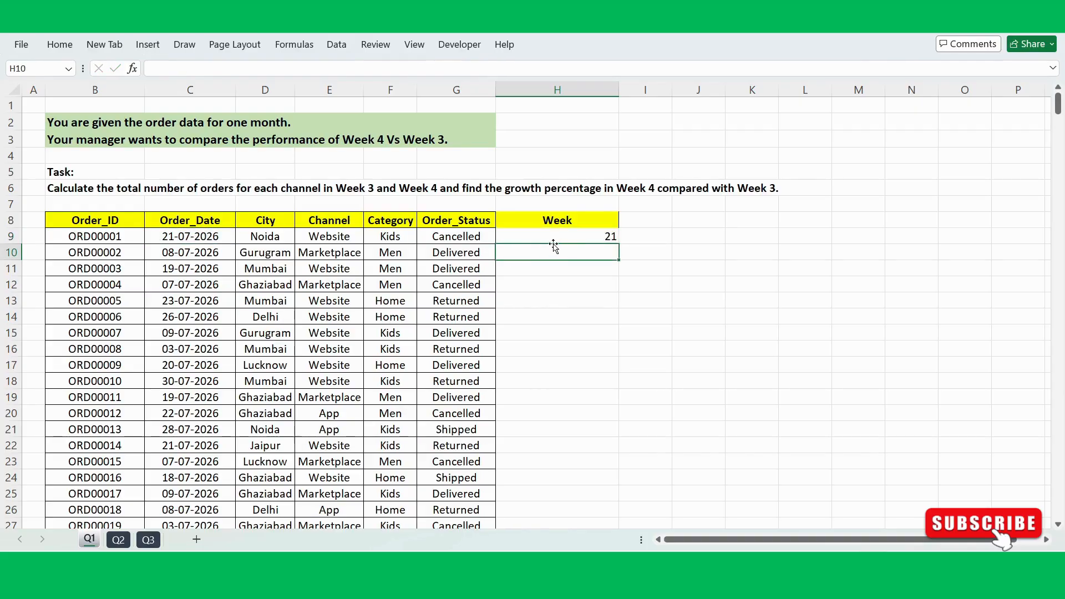
Step: Extend the formula in H9 to divide the day by seven, as =DAY(C9)/7
click(564, 235)
double_click(564, 235)
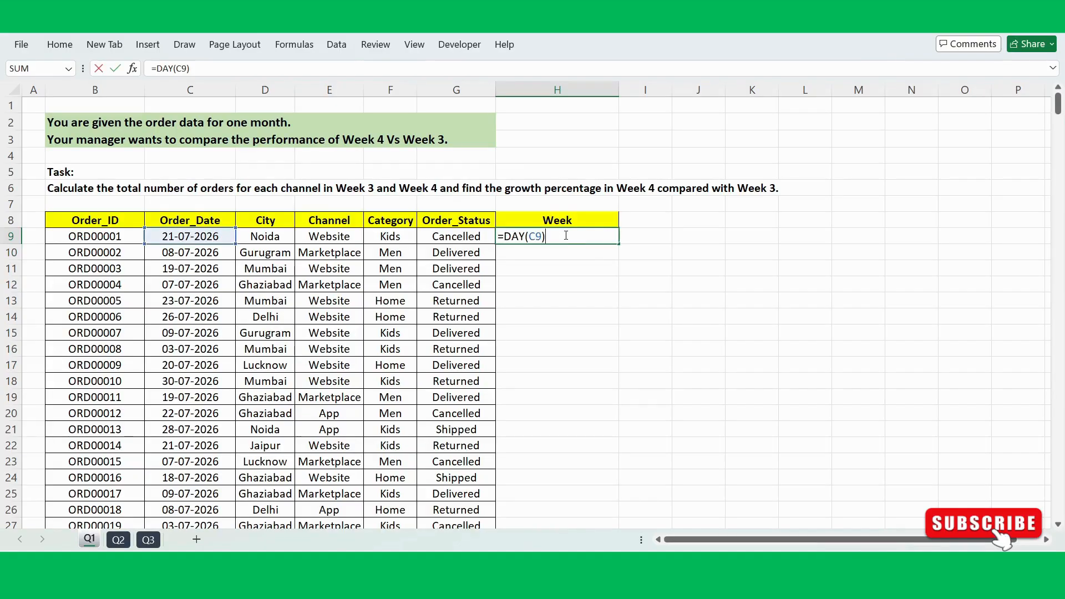
text(/7)
key(Return)
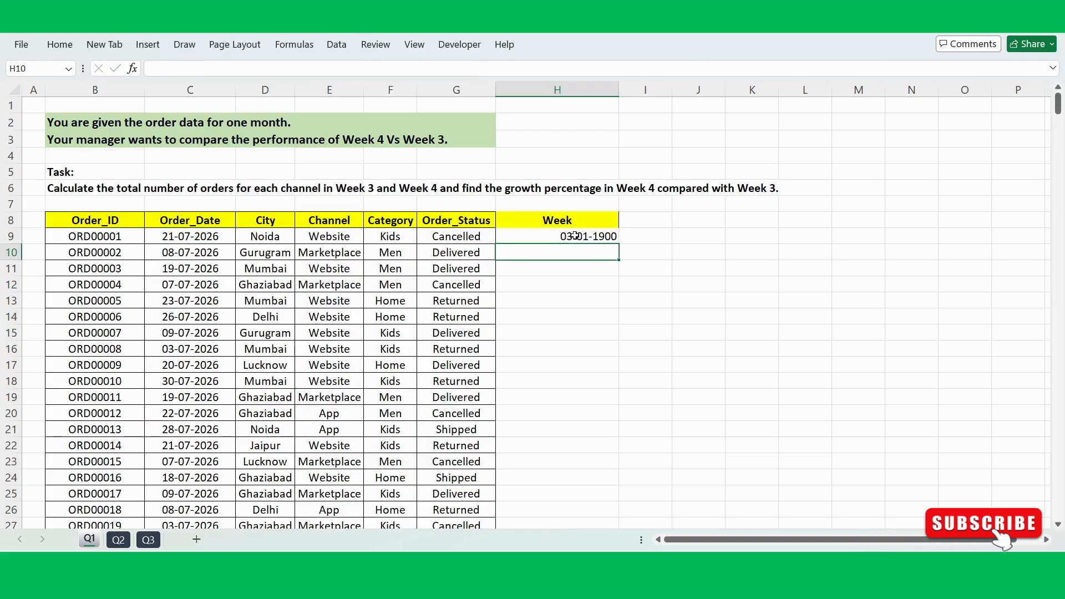
Step: Apply the Number format to H9 and copy its day-divided-by-seven formula down to H14
click(571, 235)
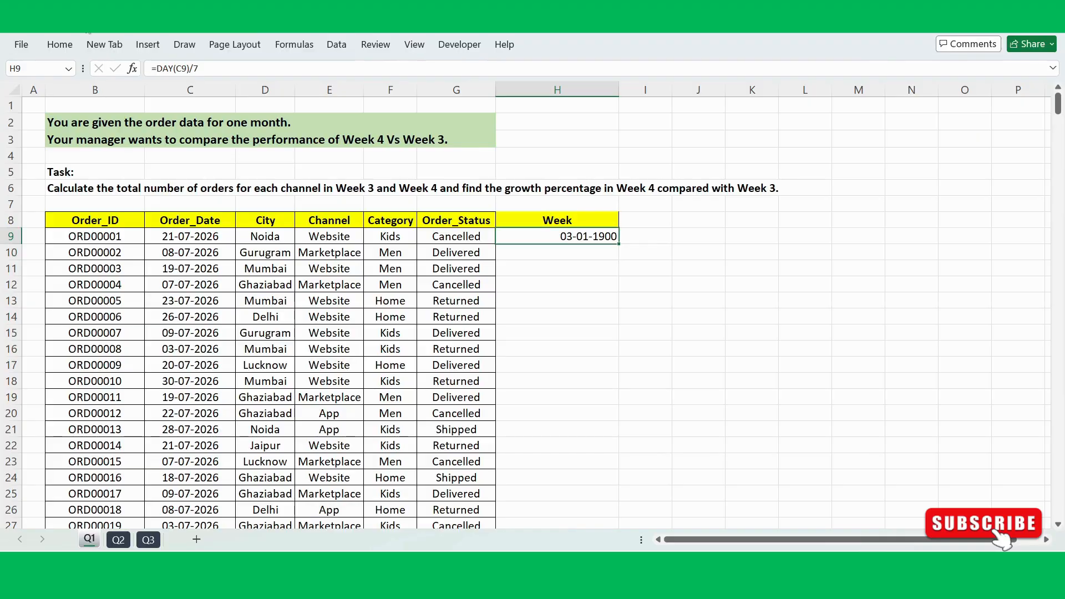
click(59, 44)
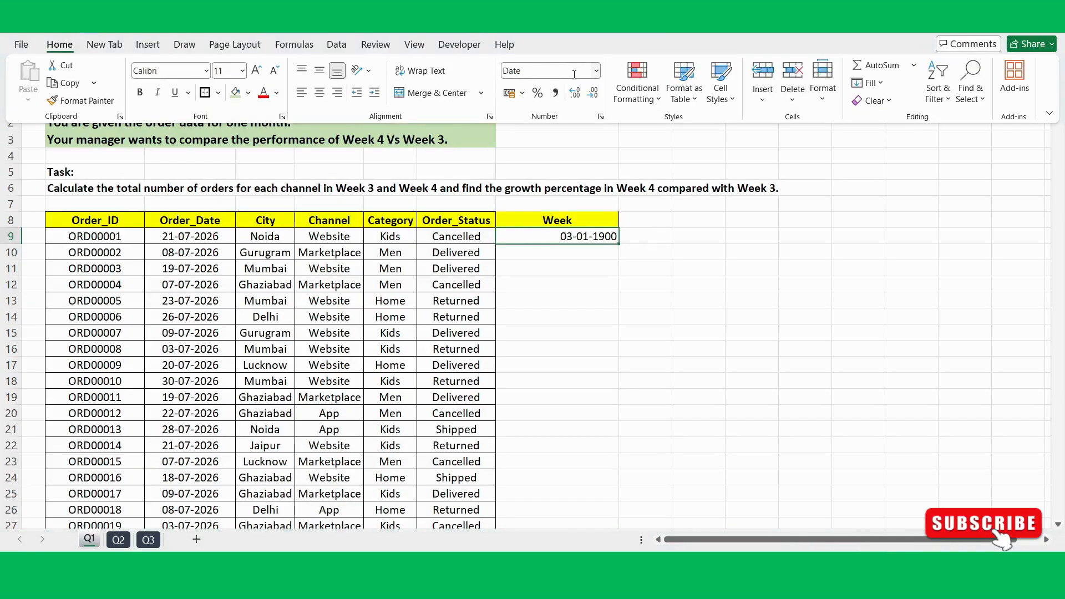
click(594, 72)
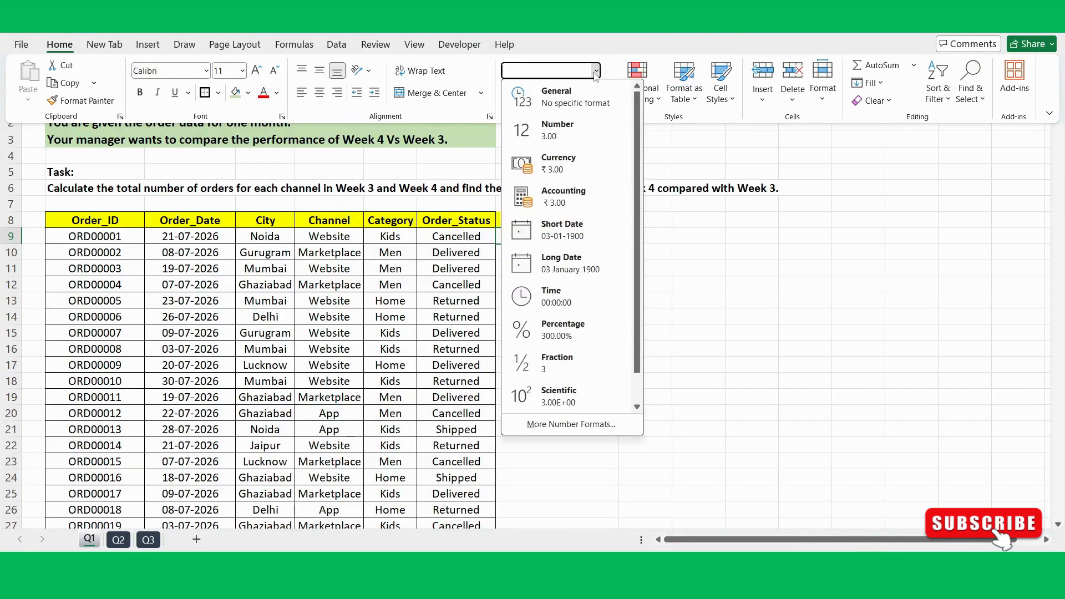
click(552, 131)
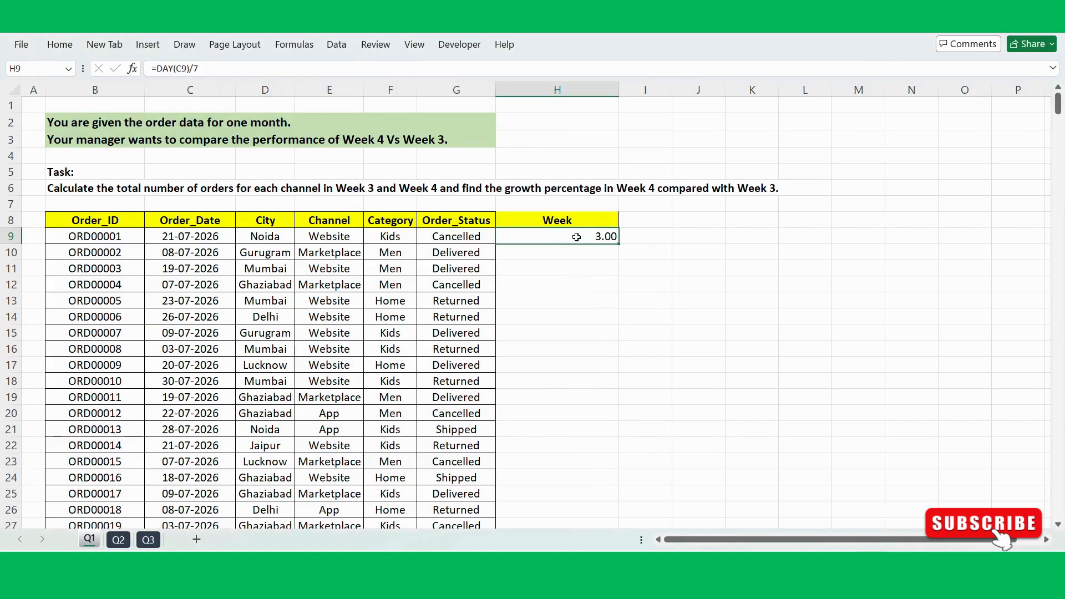
drag(619, 244, 621, 324)
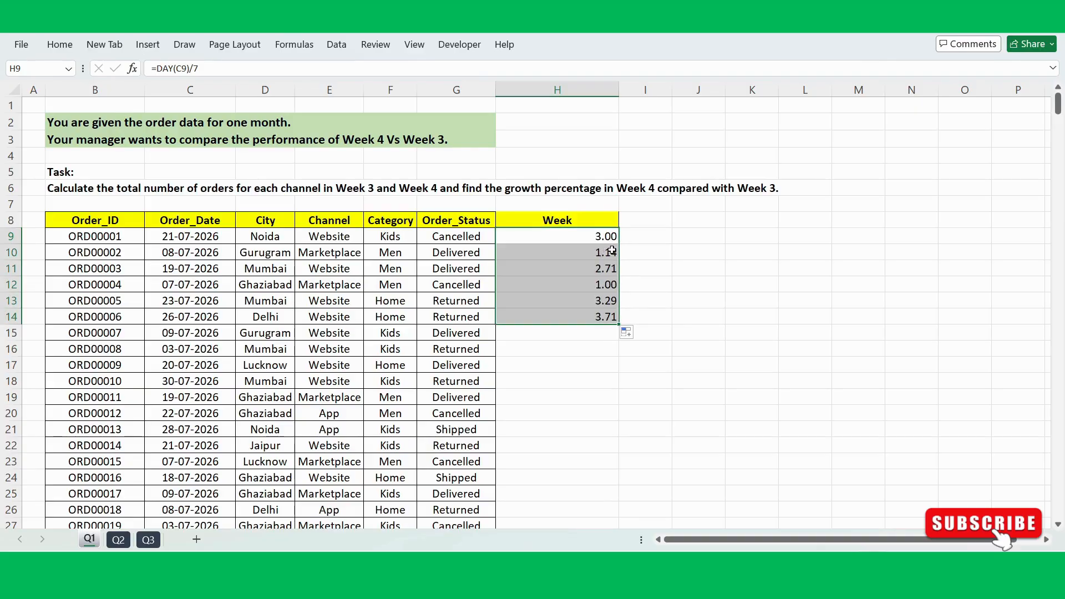
Step: Wrap the formula in H9 in ROUNDUP with zero digits, as =ROUNDUP(DAY(C9)/7,0)
click(586, 233)
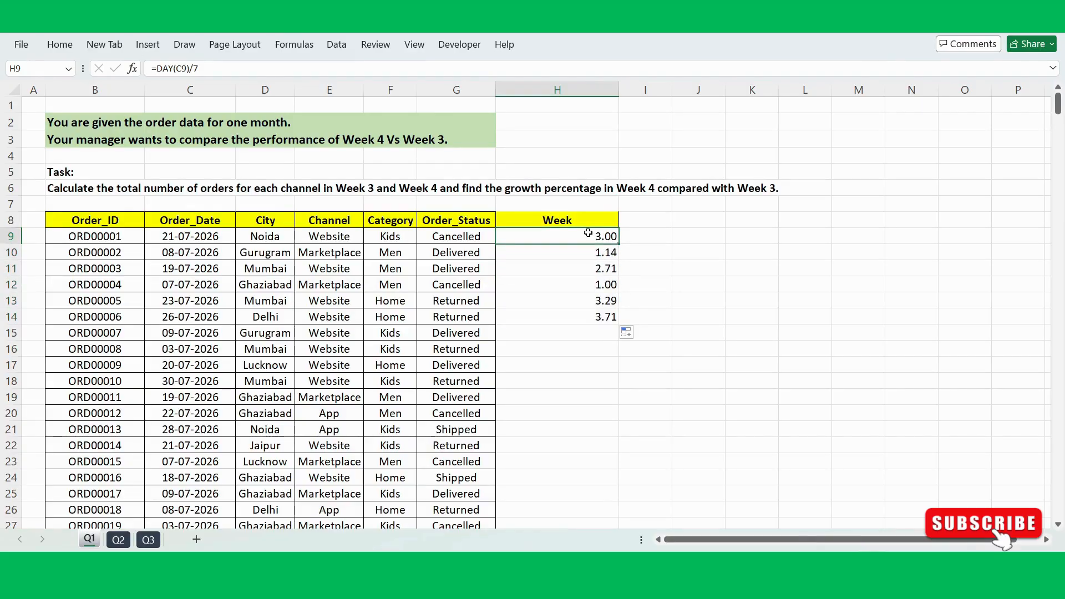
double_click(584, 235)
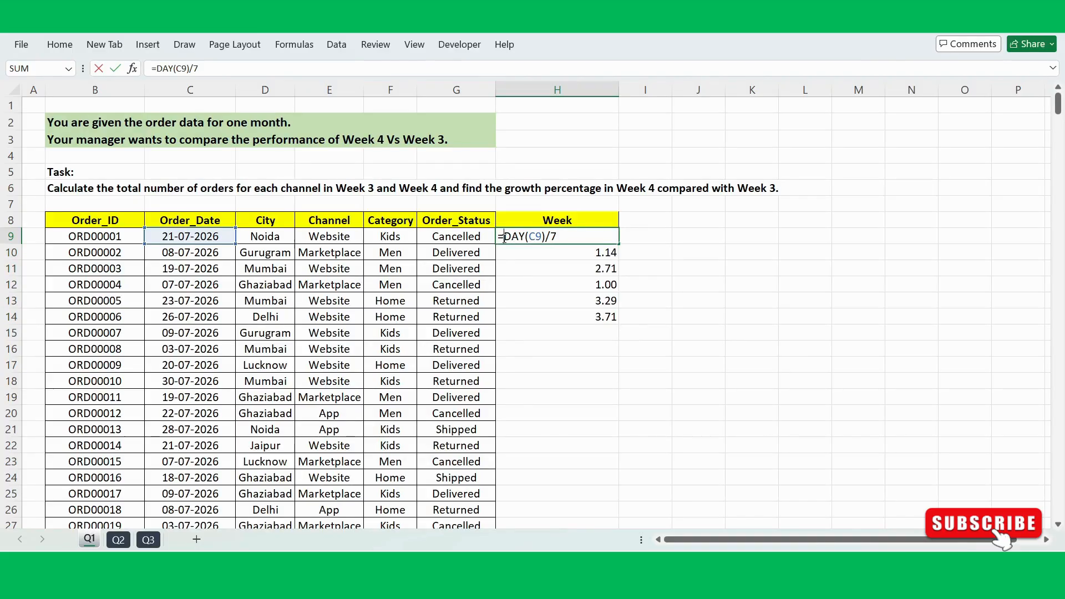
text(round)
key(Down)
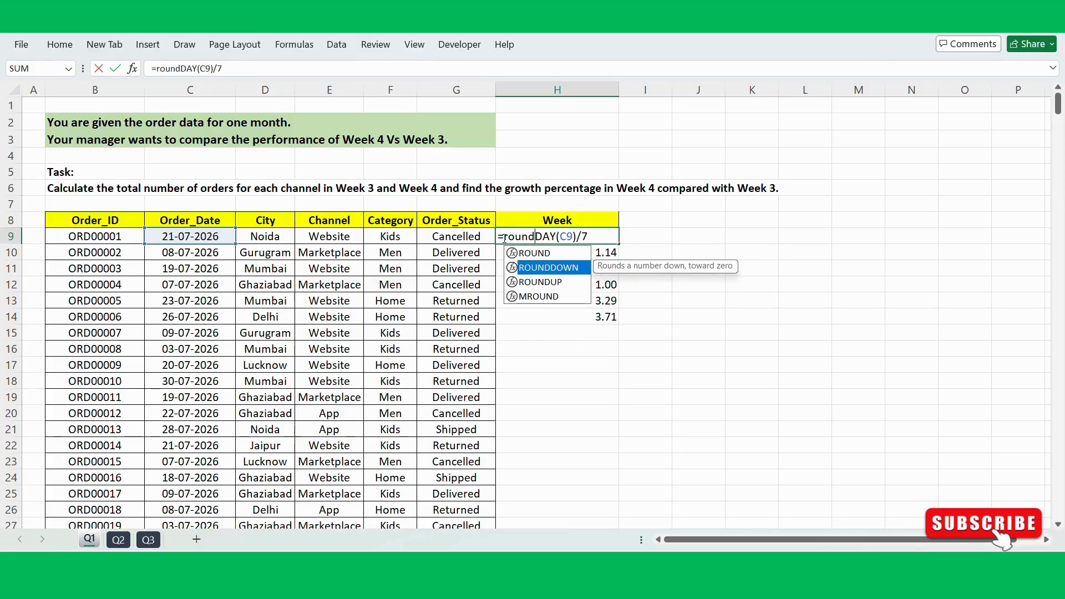
key(Down)
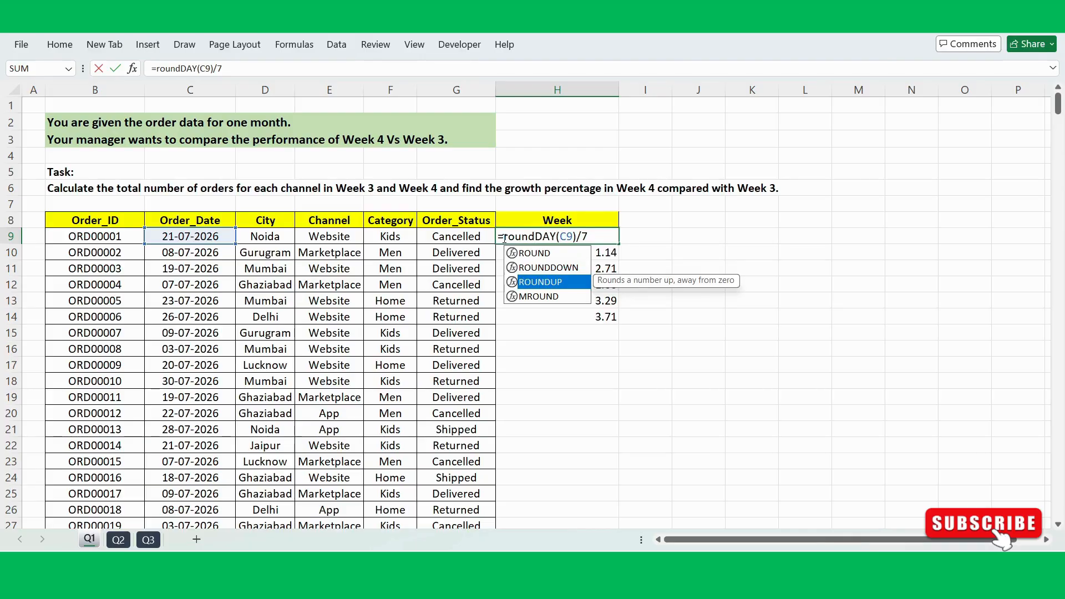
key(Tab)
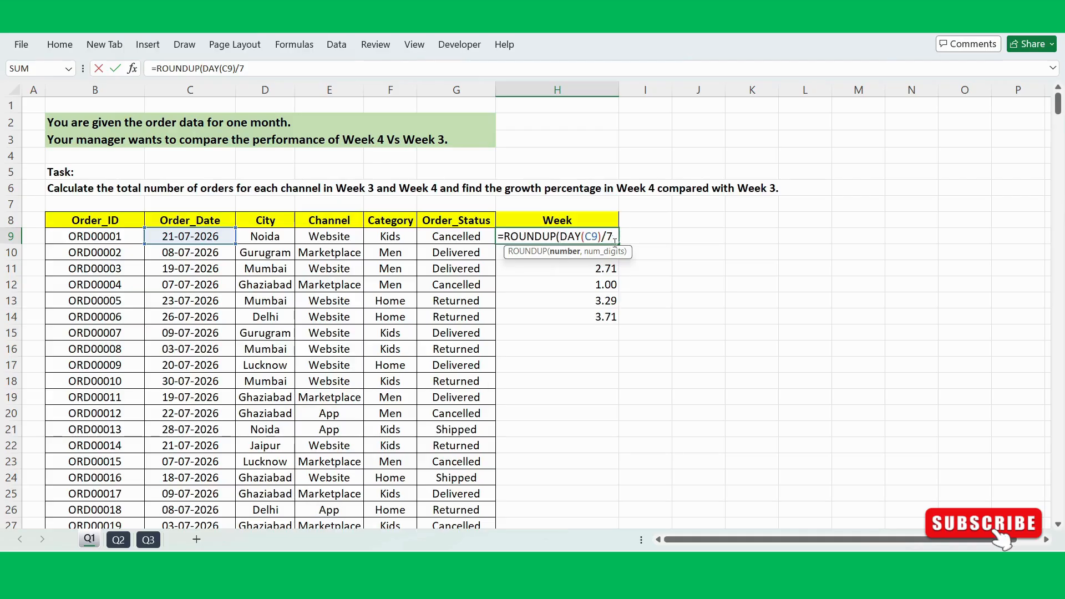
text(,0)
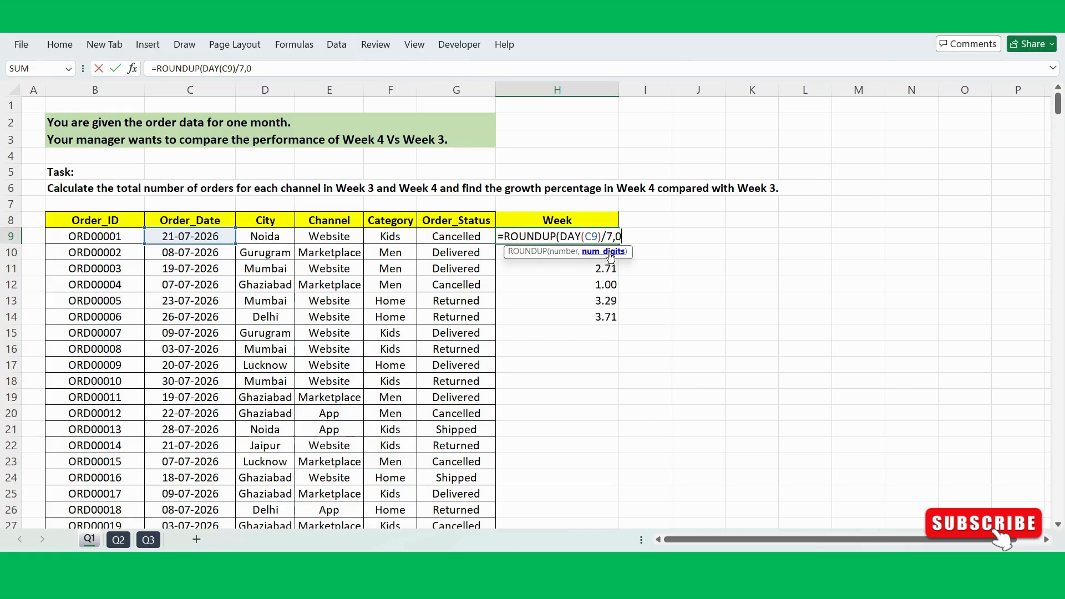
key(Return)
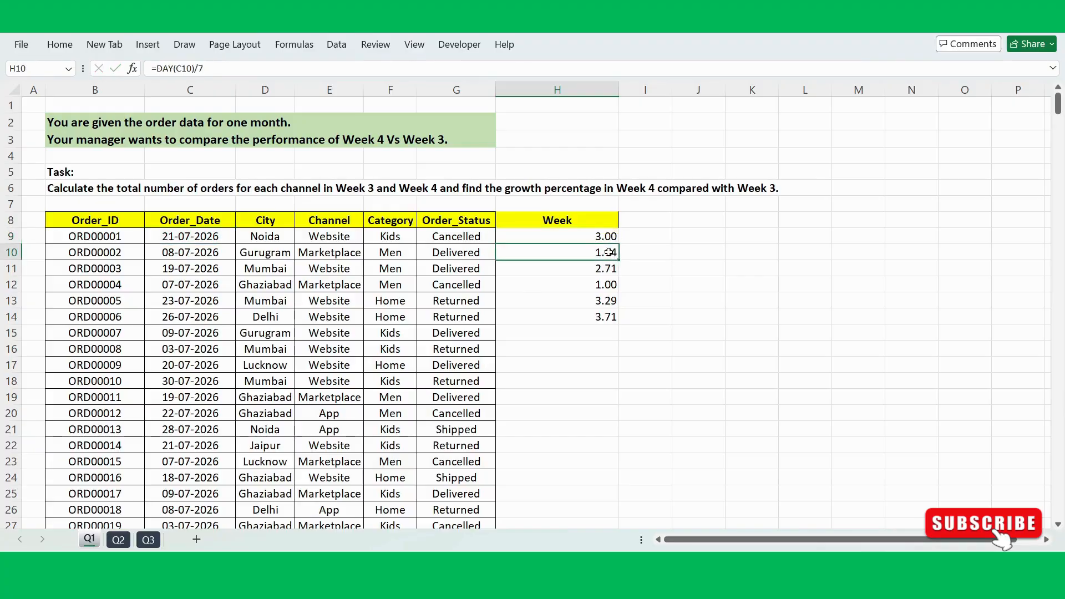
Step: Copy the ROUNDUP formula from H9 down to H14 and check the week in H10 against the order date in C10
click(595, 237)
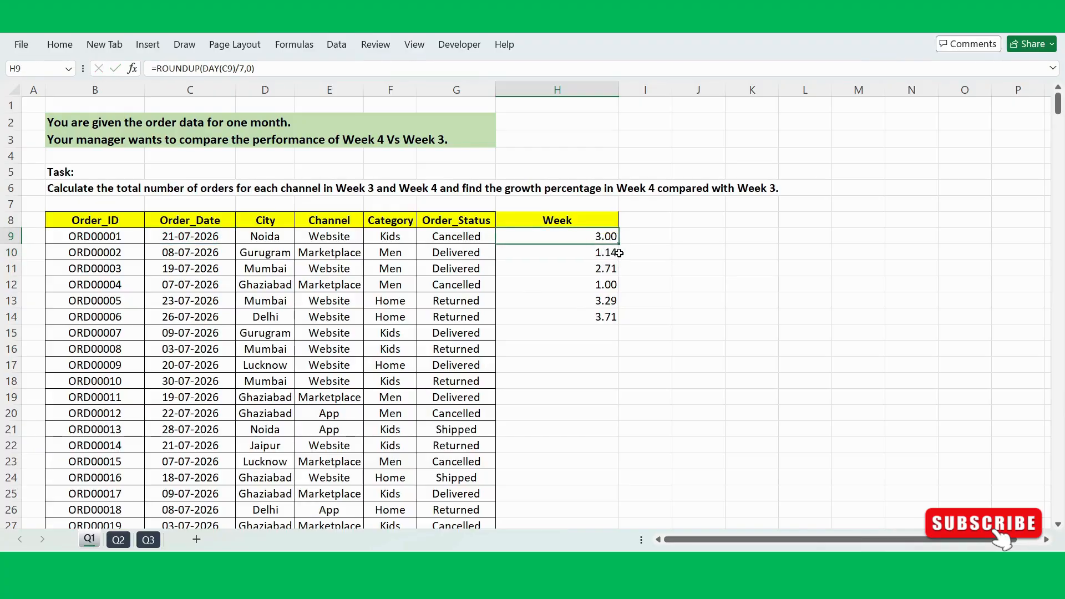
drag(620, 244, 614, 317)
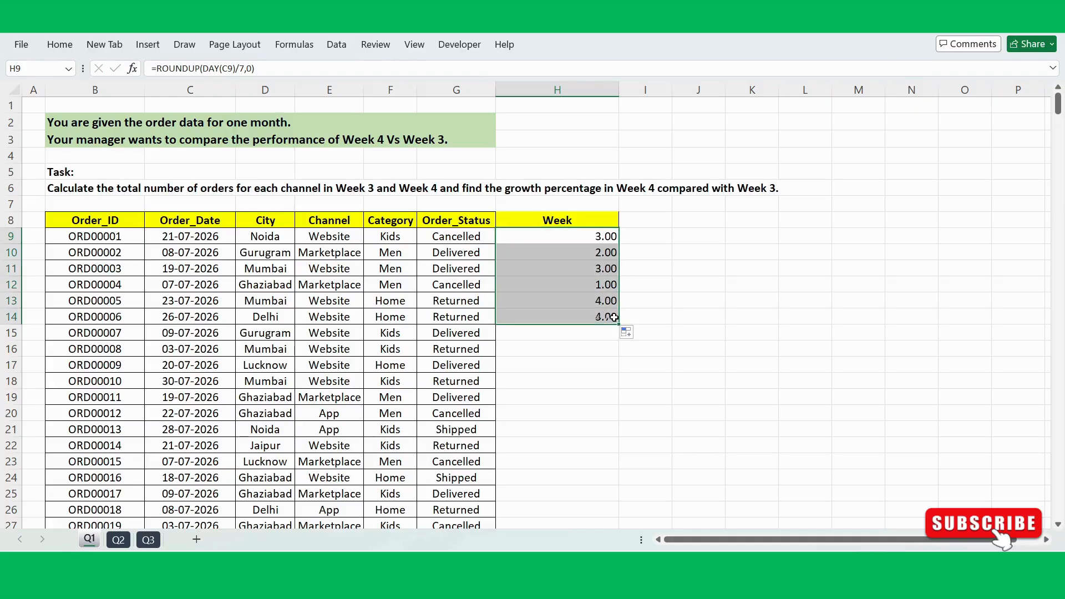
click(600, 255)
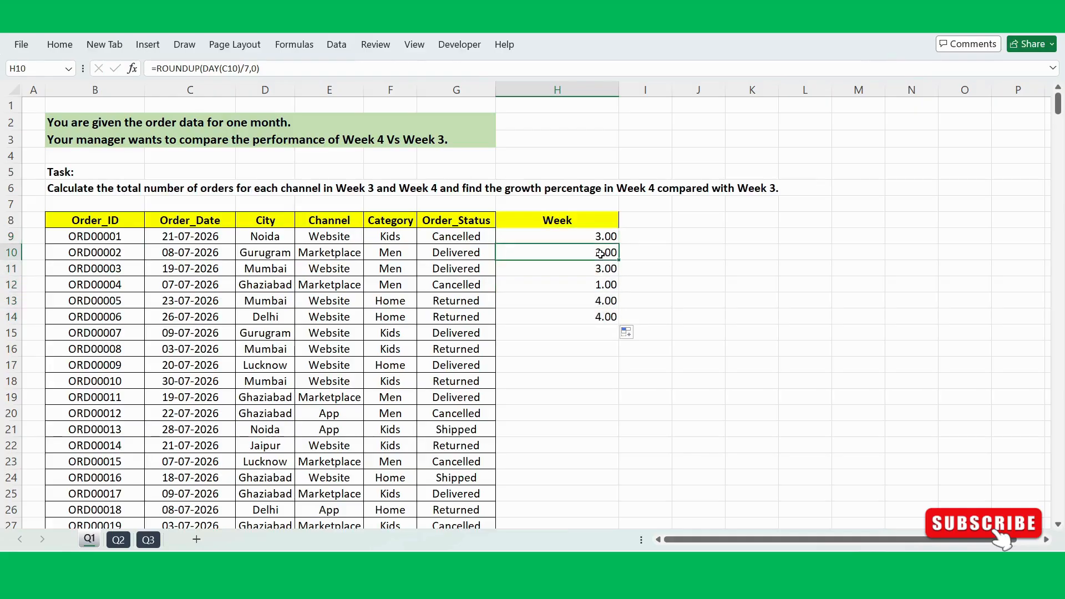
click(220, 267)
click(197, 253)
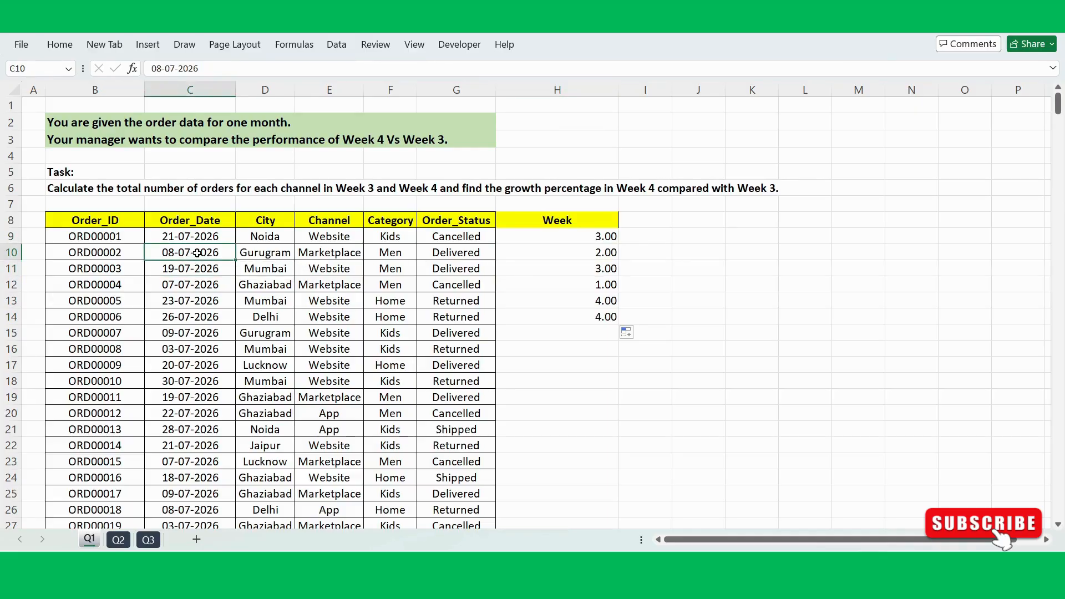
click(577, 250)
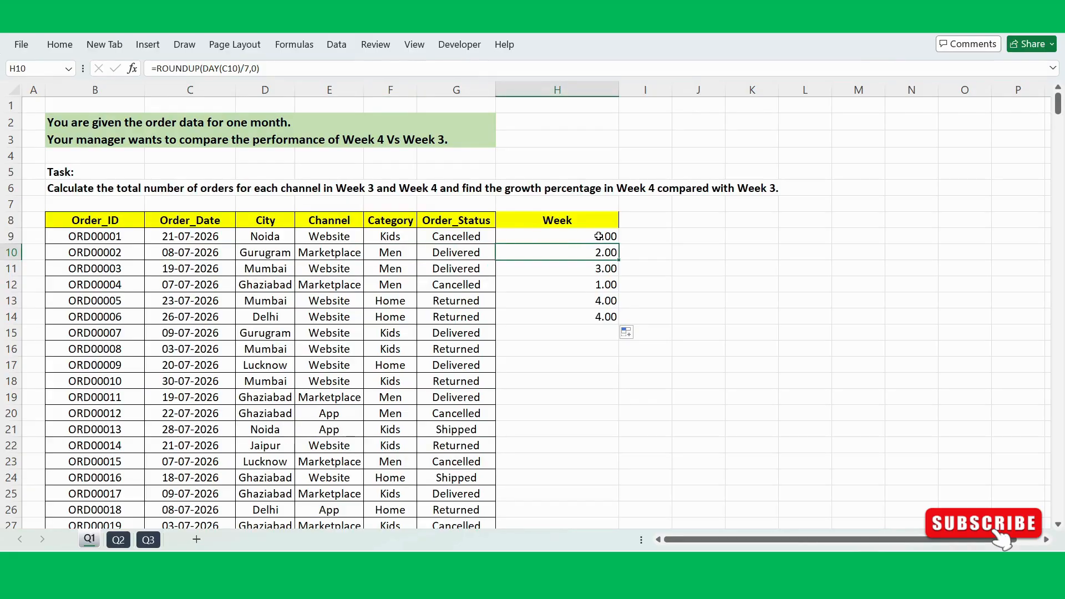
Step: Reduce the number format of H9 to zero decimal places
mouse_move(597, 237)
mouse_down()
mouse_move(596, 301)
mouse_move(595, 237)
mouse_up()
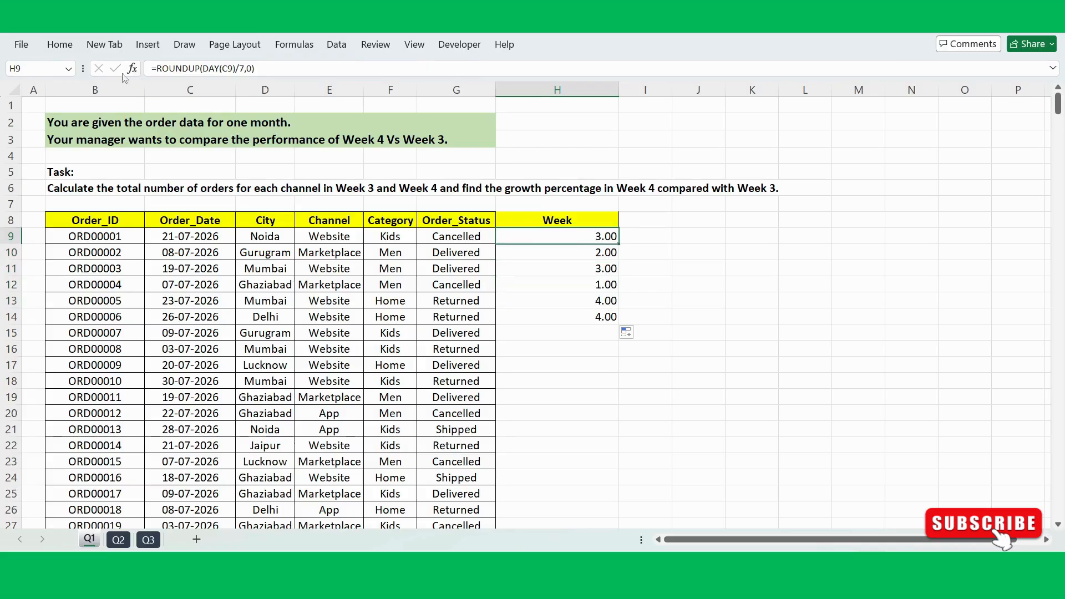
click(64, 47)
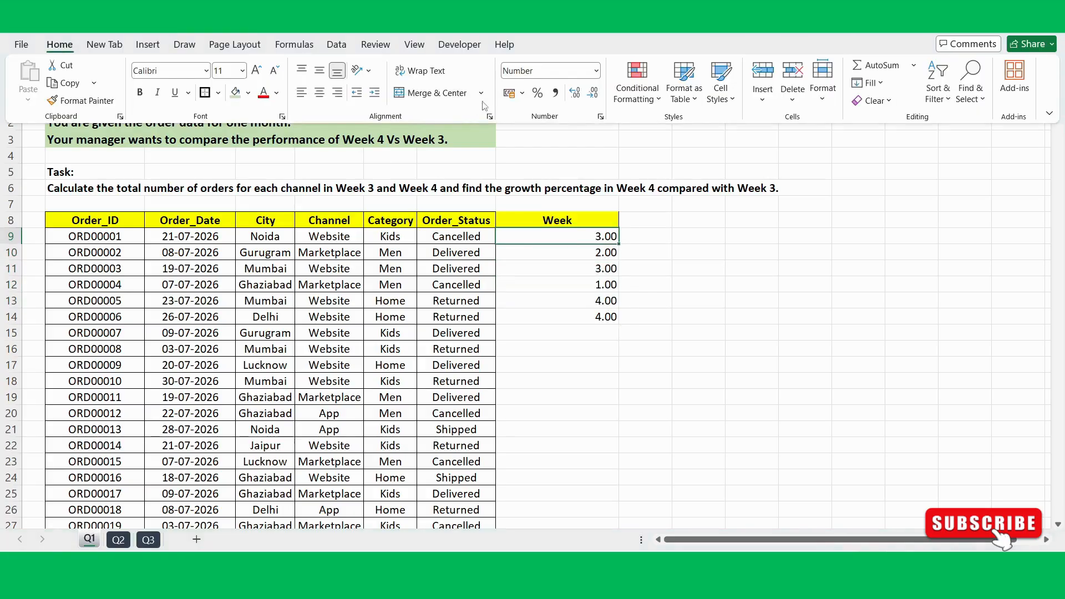
click(575, 92)
click(594, 95)
click(594, 94)
click(594, 94)
click(593, 240)
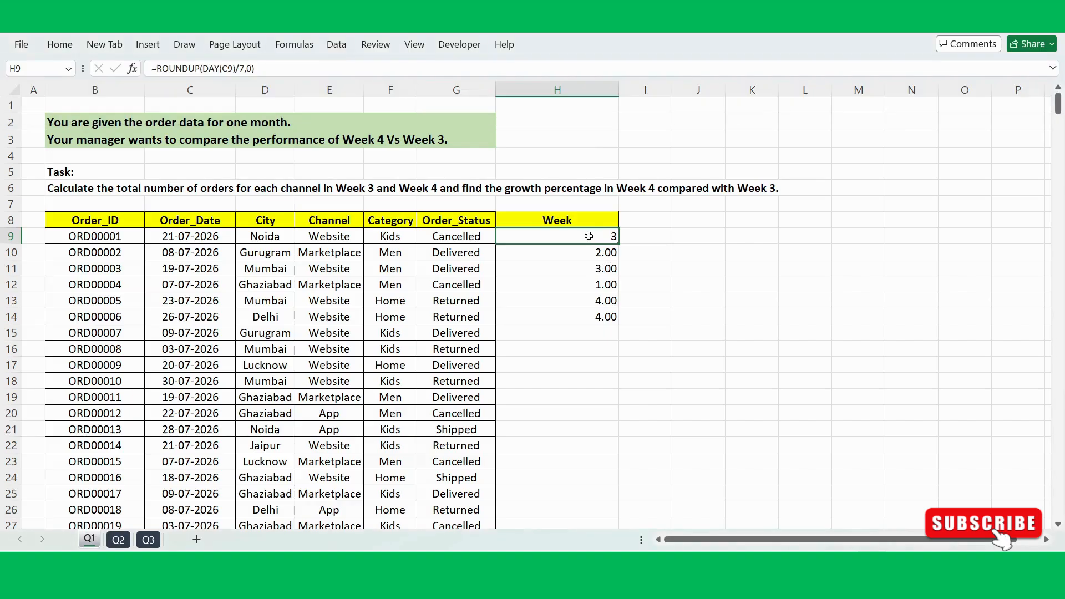
Step: Prefix the week number in H9 with the text "Week-", as ="Week-"&ROUNDUP(DAY(C9)/7,0)
double_click(588, 236)
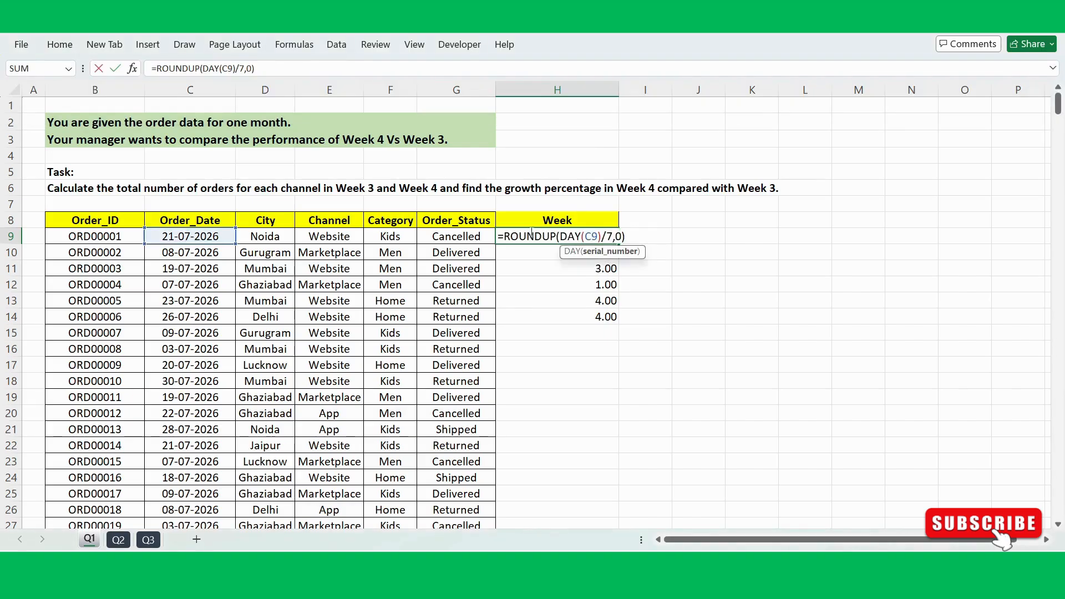
click(504, 236)
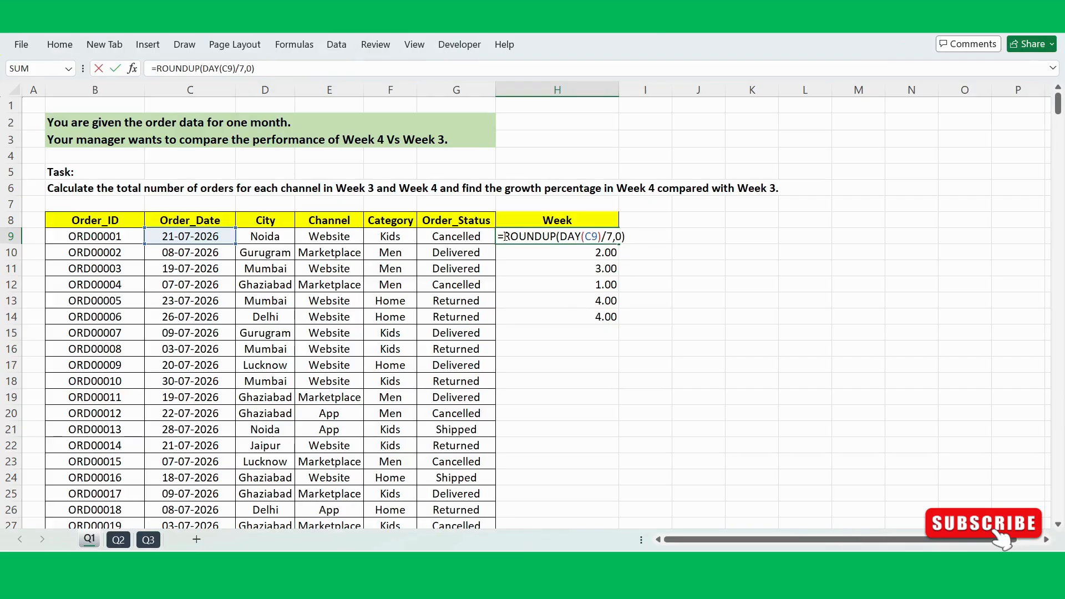
text("Week)
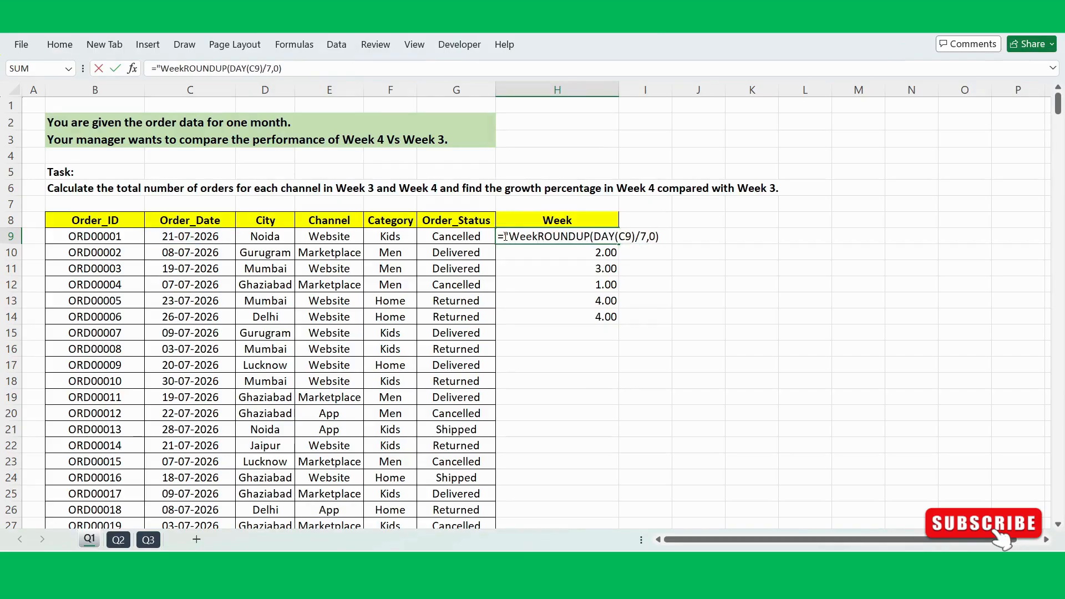
text(-"&)
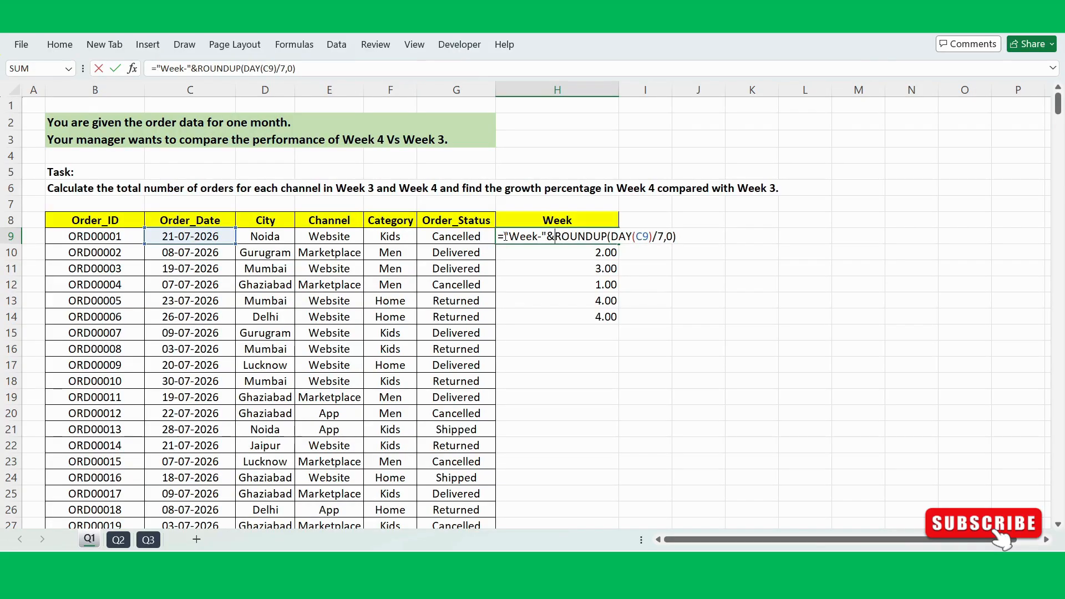
key(Return)
Step: Fill the week label formula from H9 down the Week column to the last order in row 508
click(532, 236)
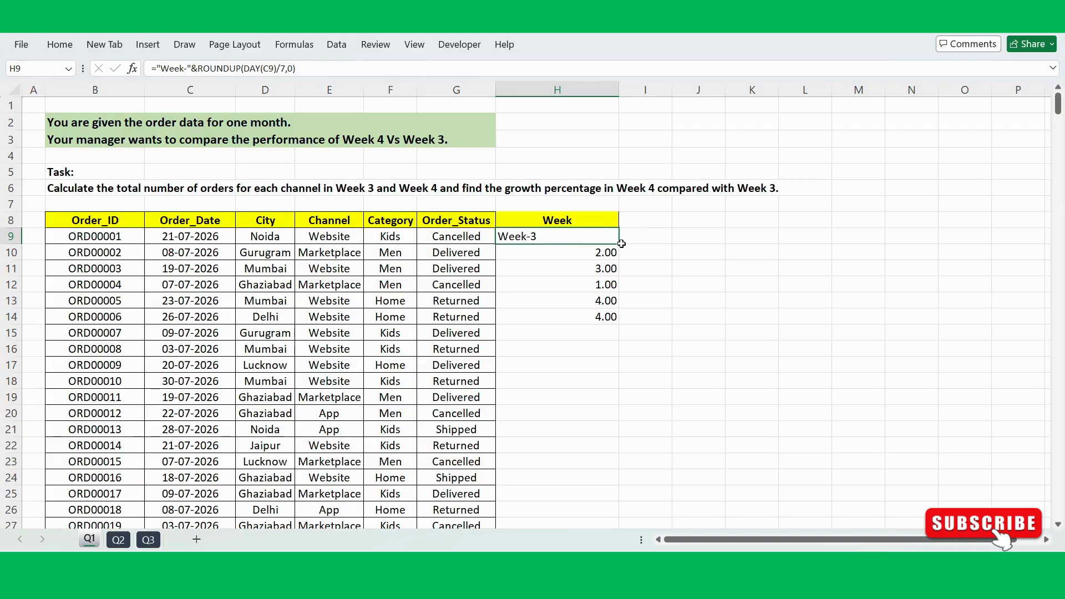
drag(618, 244, 616, 483)
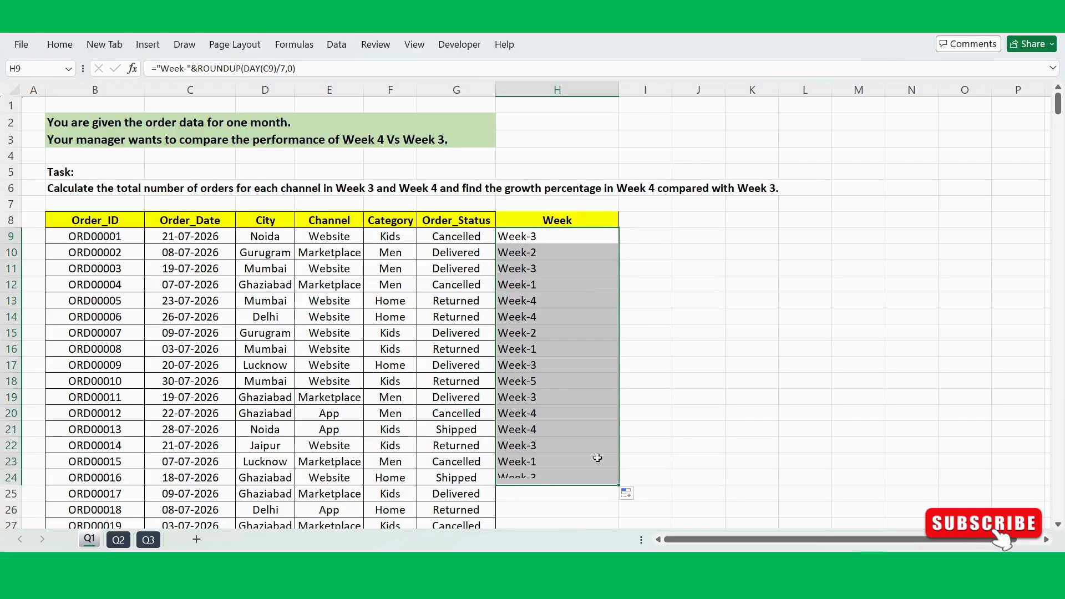
click(459, 319)
key(ctrl+Down)
key(Right)
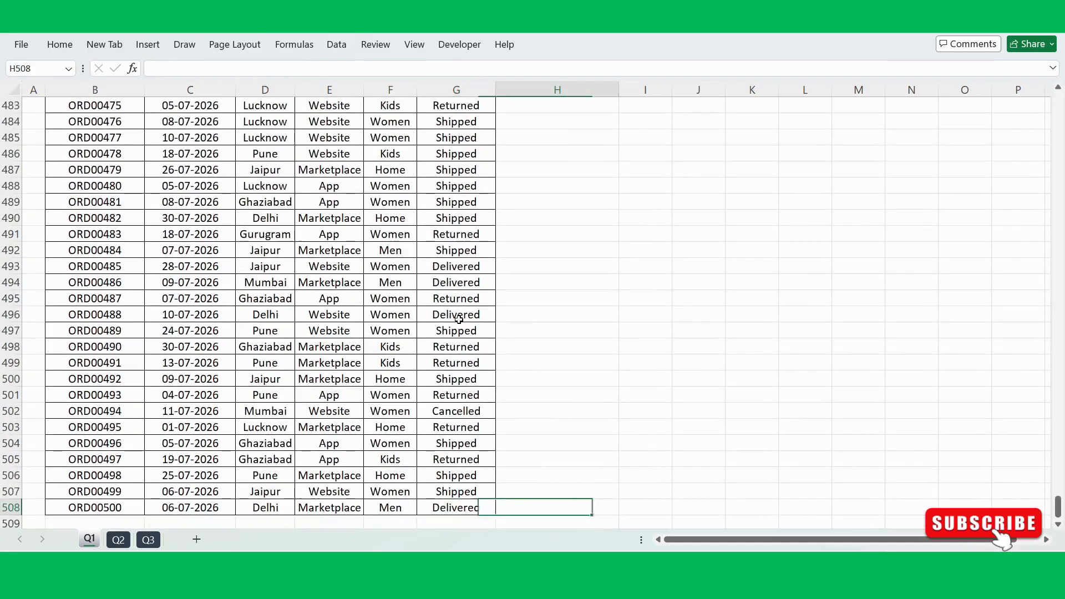
key(ctrl+shift+Up)
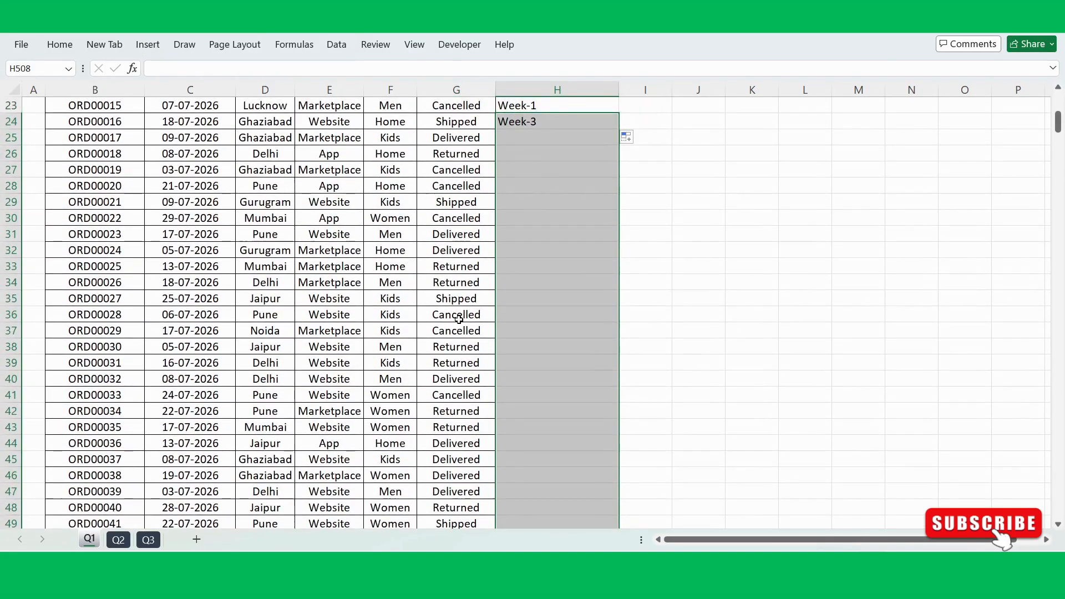
key(ctrl+d)
click(573, 362)
key(ctrl+Up)
key(Up)
scroll(555, 214, up, 2)
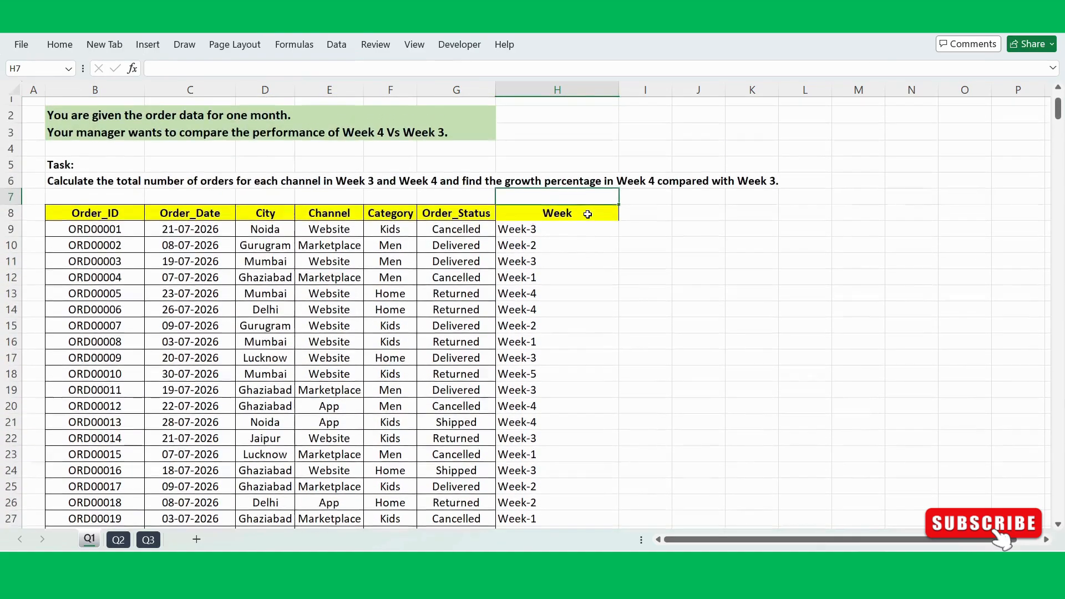
Step: Center-align all cells of the order table, including the Week column
click(391, 256)
key(ctrl+a)
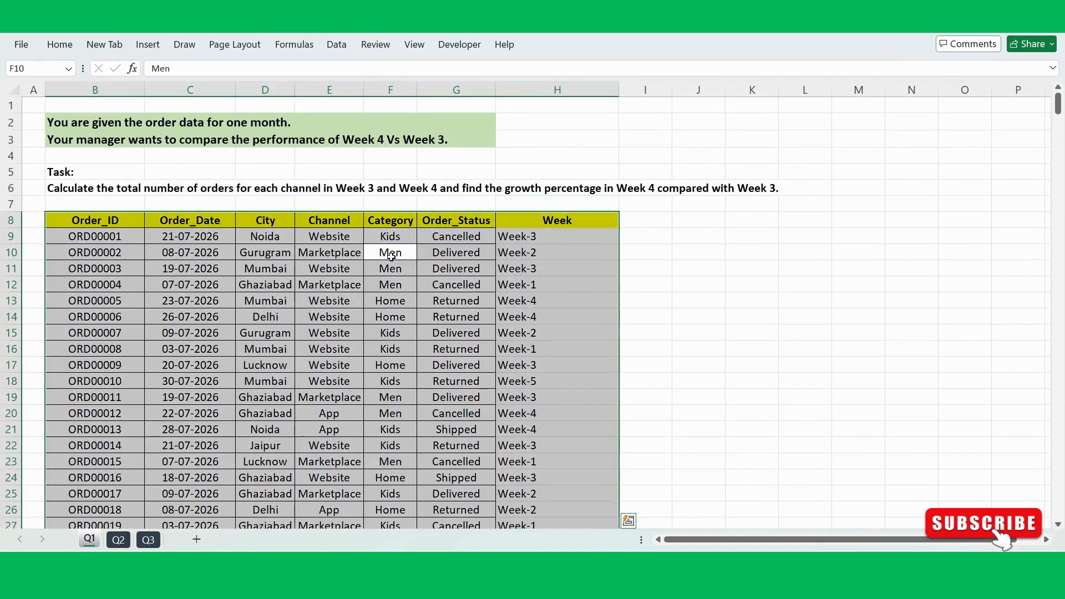
key(alt+h)
key(a)
key(c)
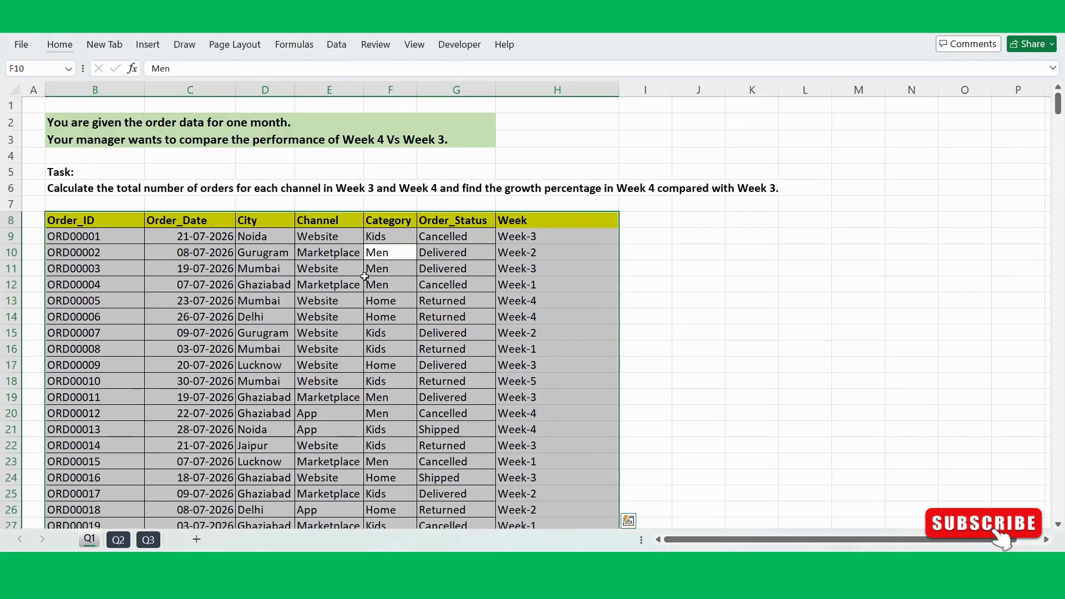
key(alt+h)
key(a)
key(c)
click(424, 315)
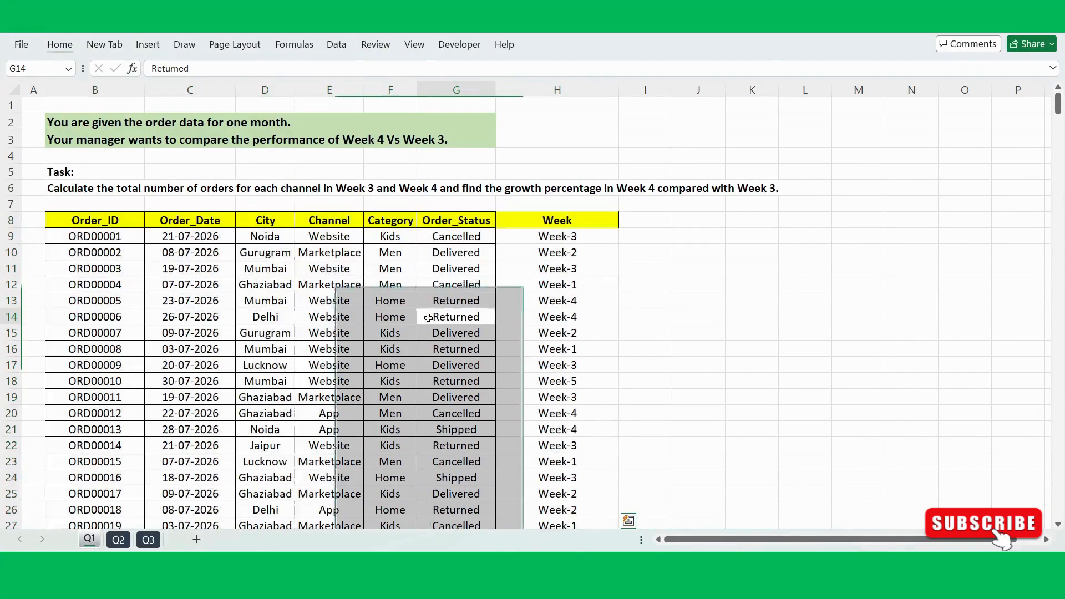
Step: Apply all borders to every cell of the order table, including the Week column
drag(329, 224, 328, 327)
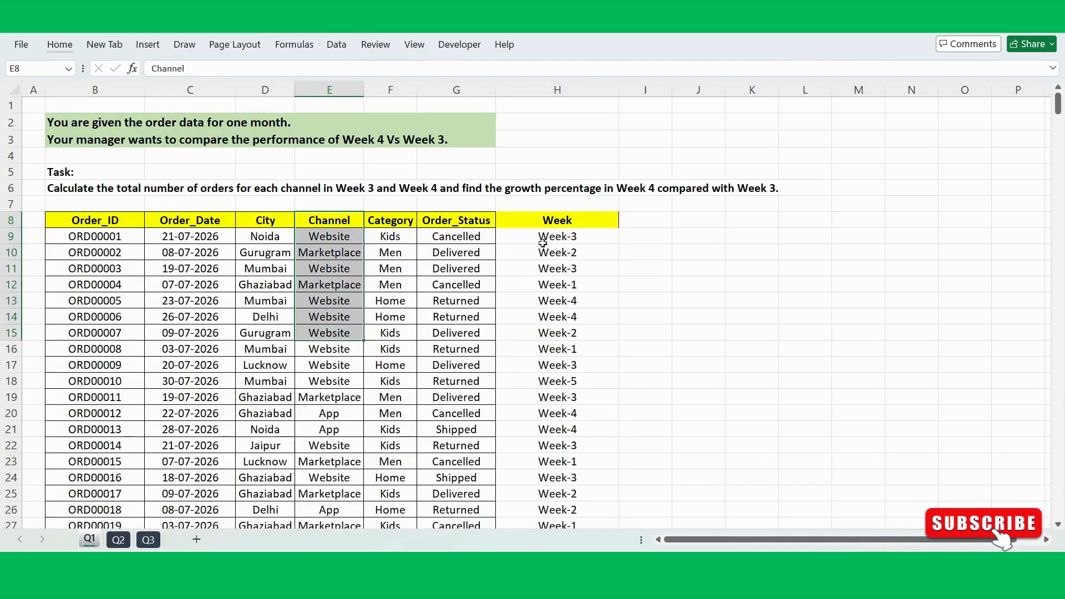
click(543, 241)
click(226, 342)
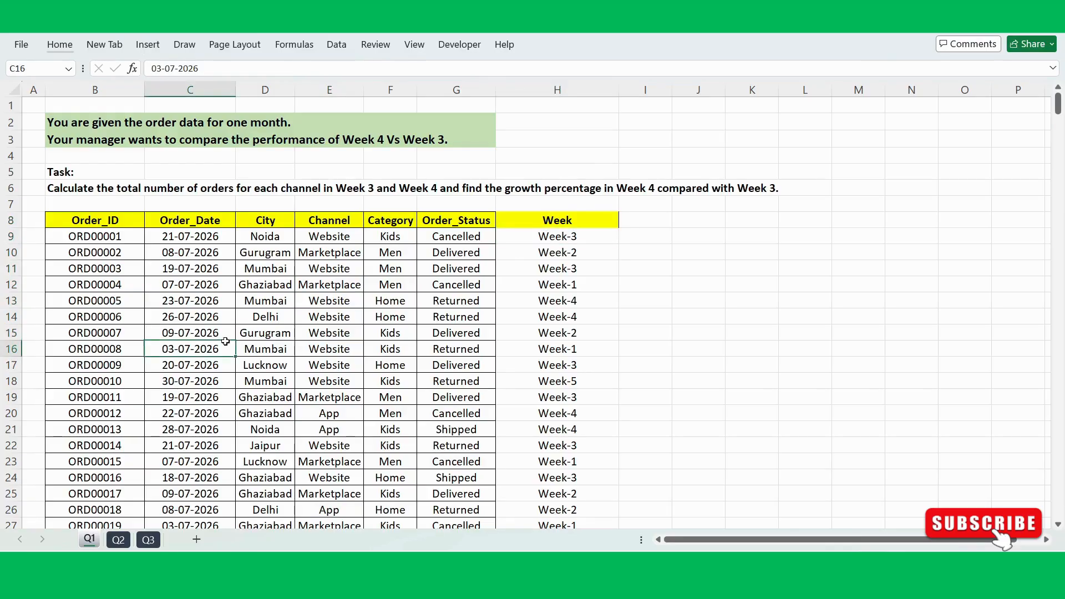
key(ctrl+a)
key(alt+h)
key(Escape)
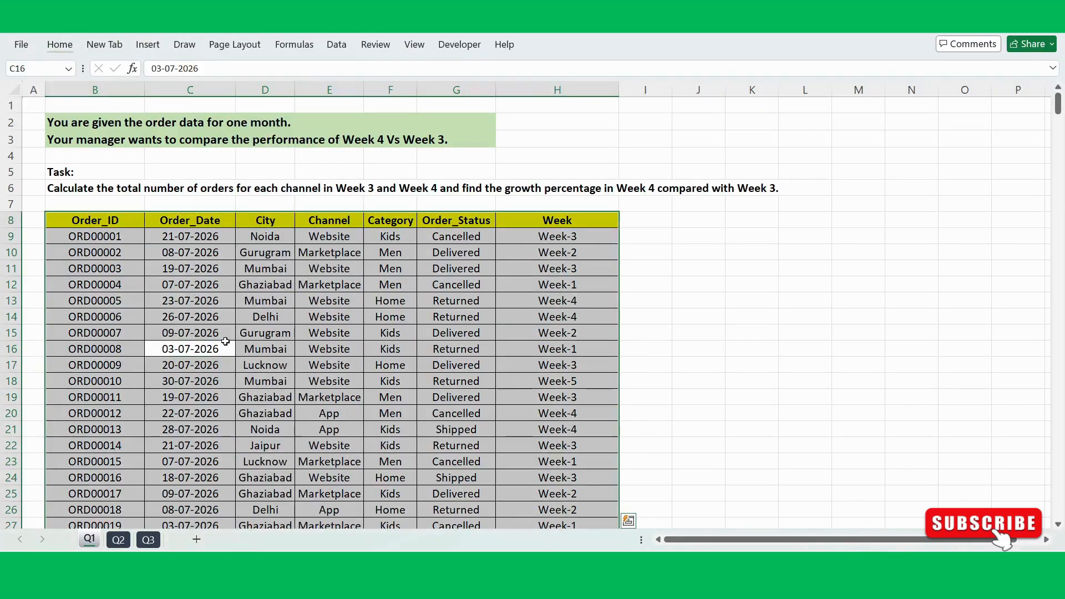
click(379, 284)
drag(743, 262, 841, 380)
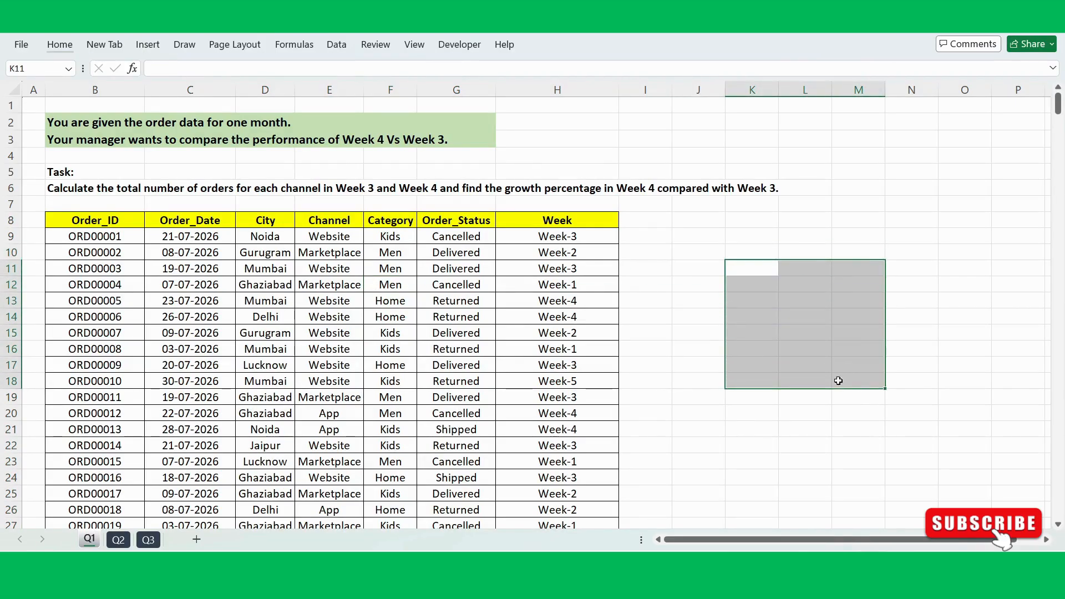
click(555, 286)
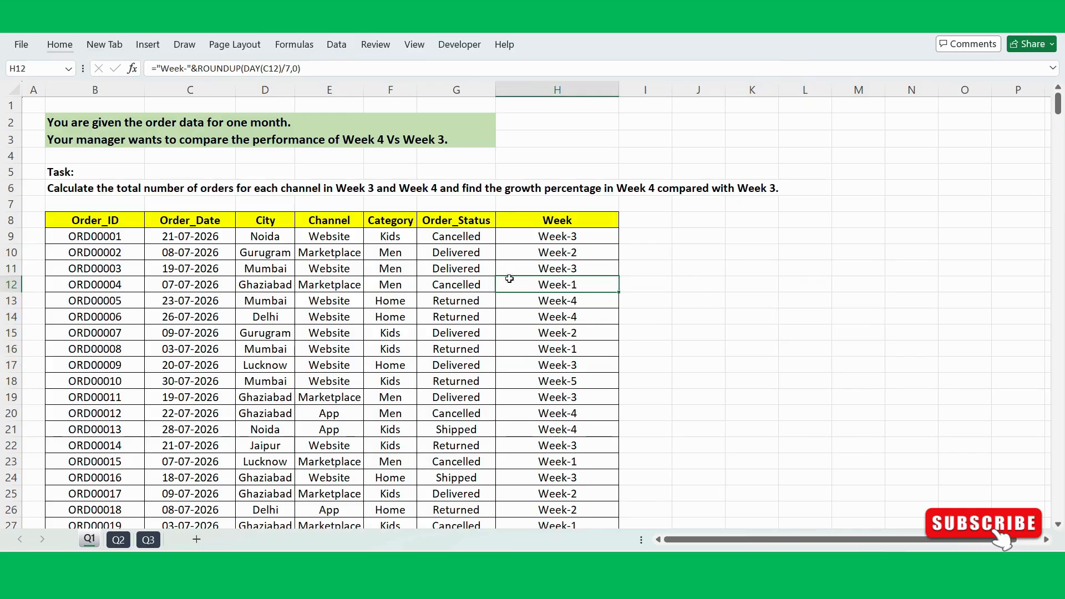
click(345, 345)
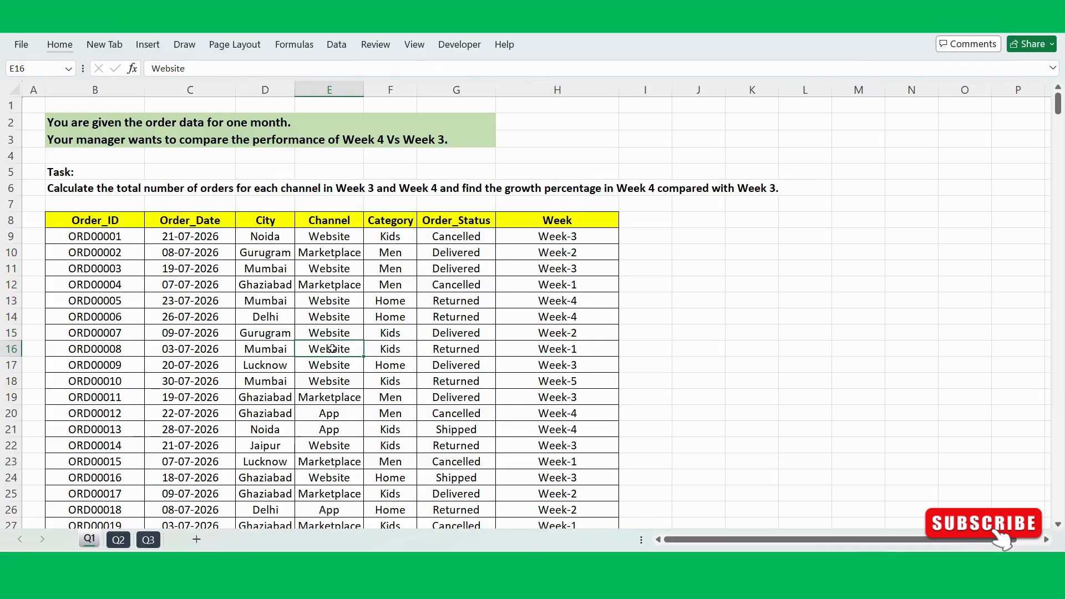
Step: Insert a PivotTable from the order table range B8:H508, placed on the existing Q1 sheet at cell K12
click(317, 382)
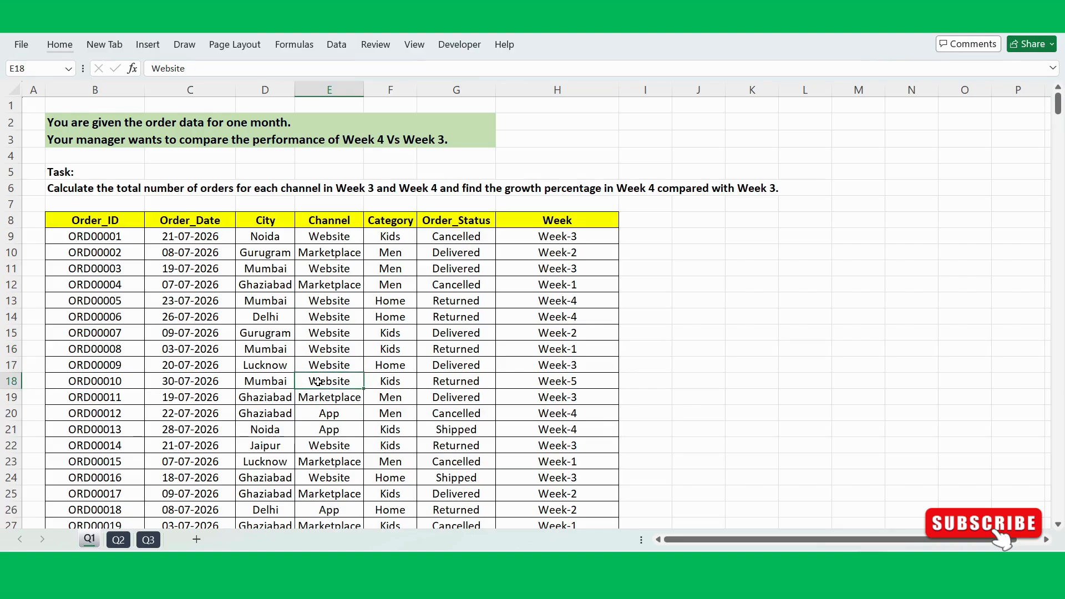
key(alt)
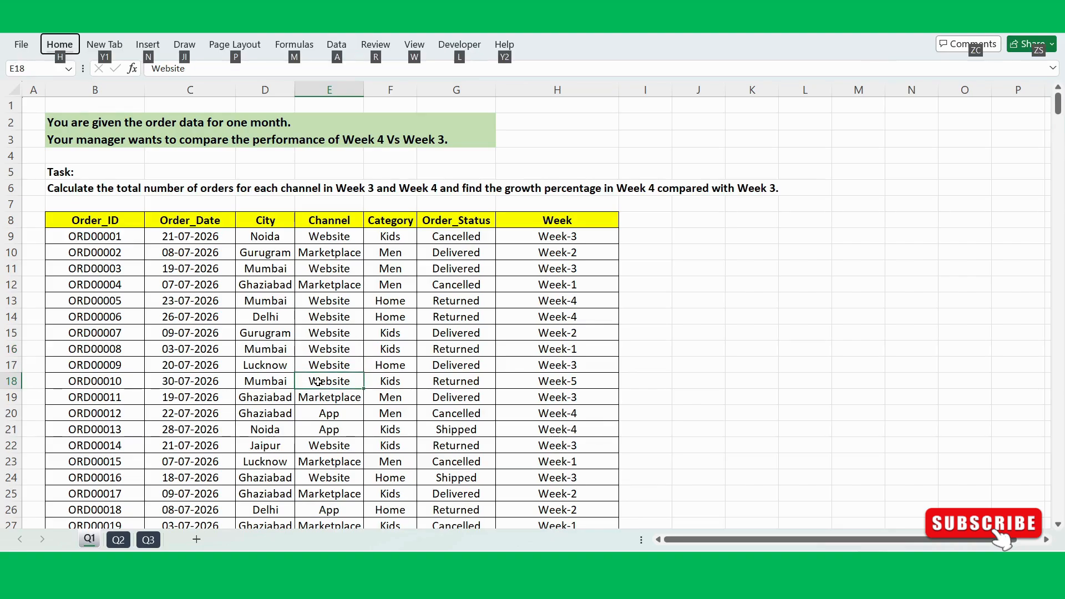
key(n)
key(v)
key(t)
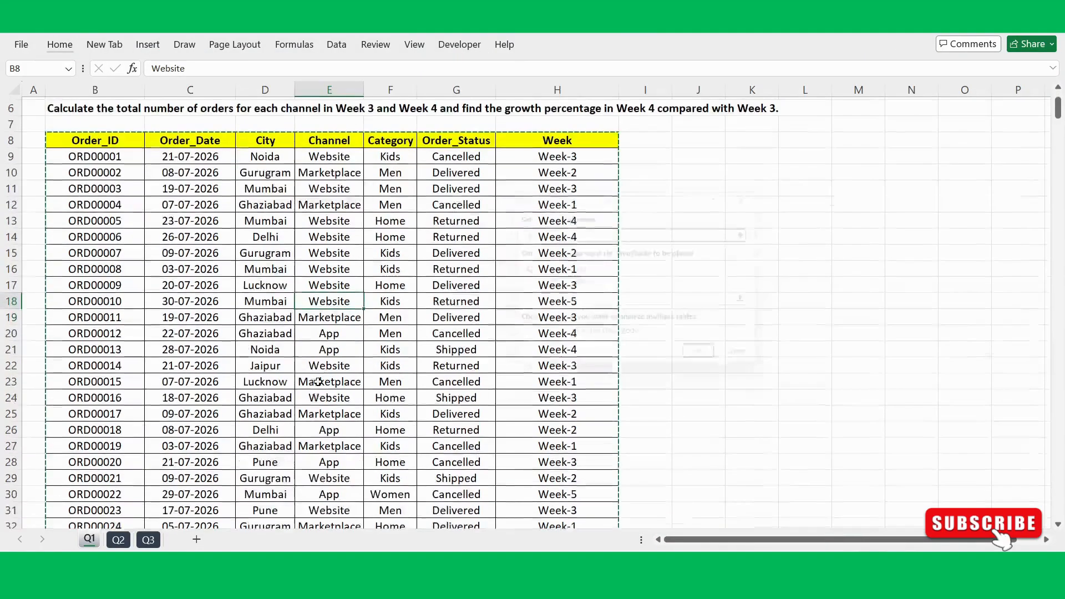
scroll(461, 257, up, 1)
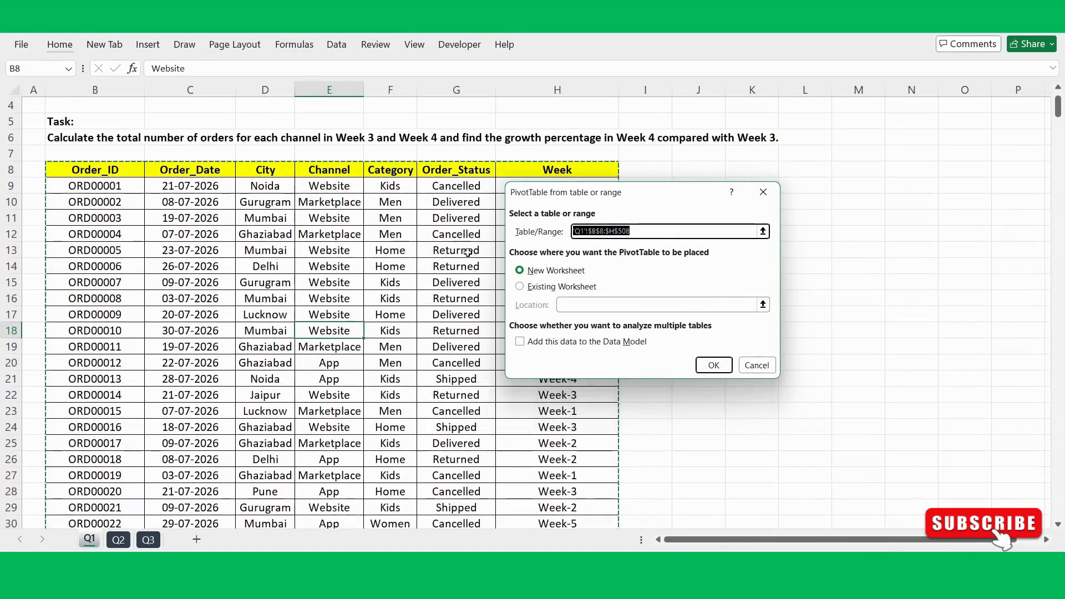
drag(627, 202, 355, 235)
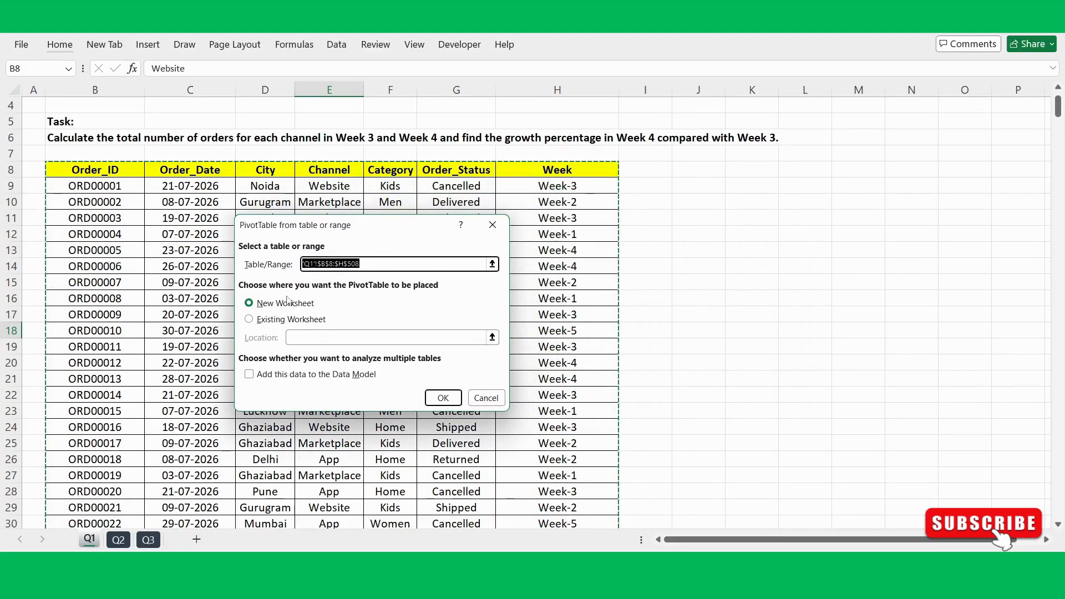
click(249, 320)
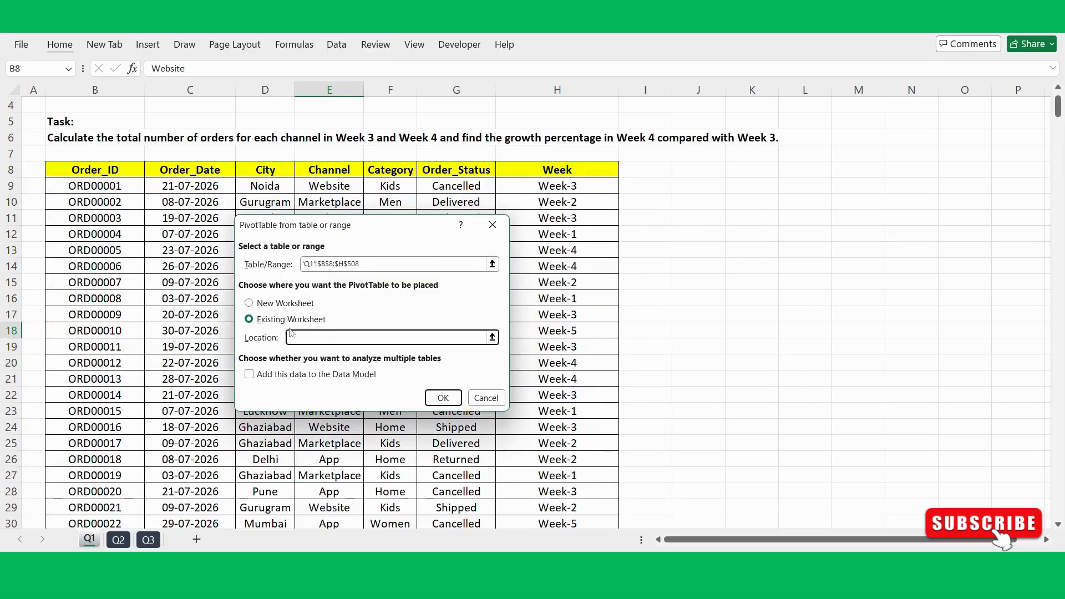
click(731, 235)
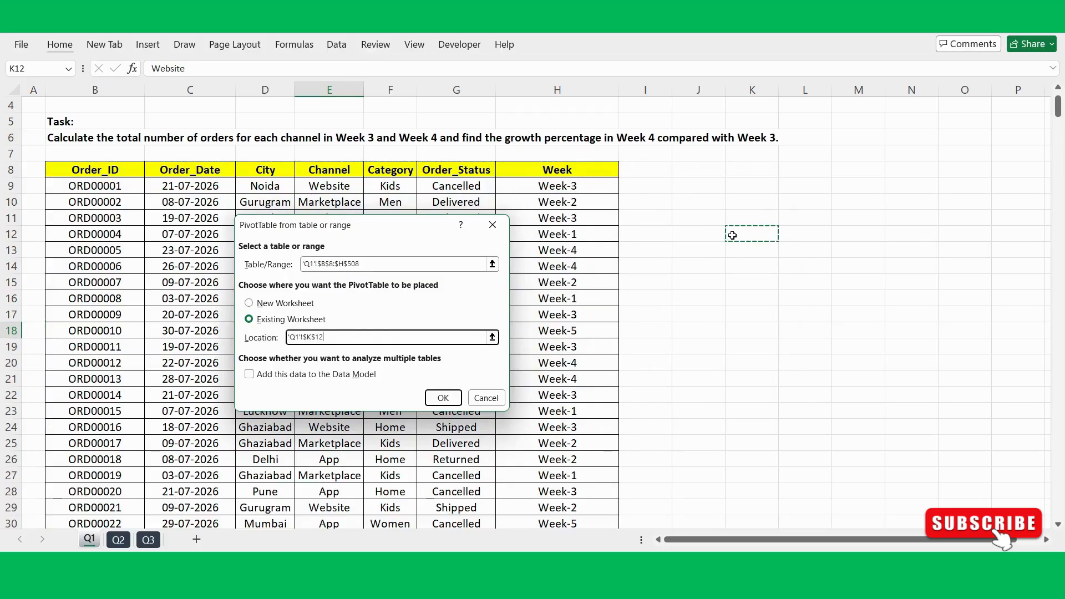
click(442, 397)
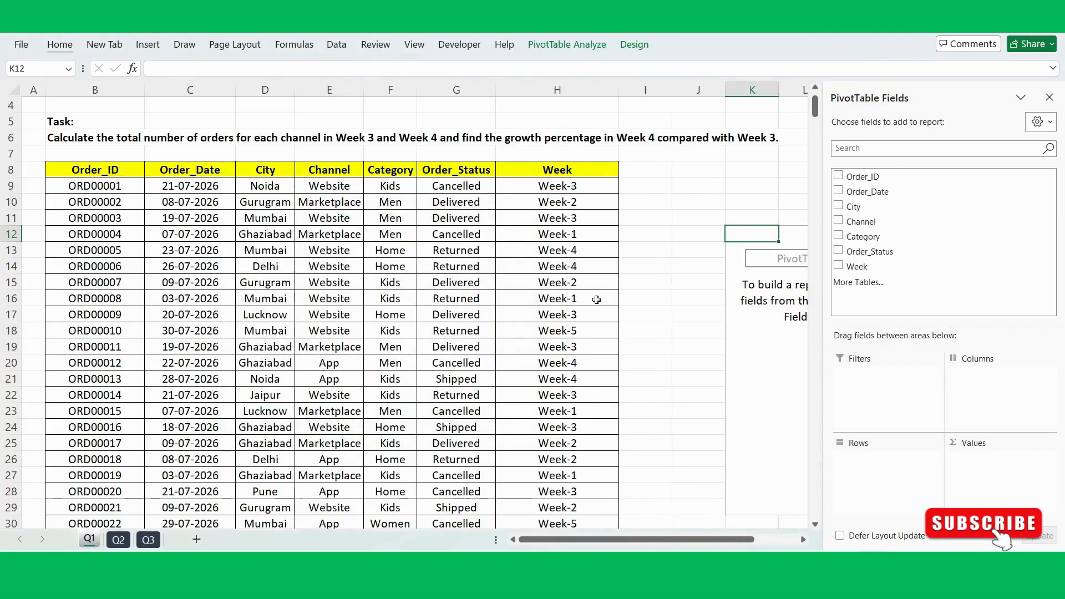
Step: Add the Channel field to the PivotTable's rows
scroll(596, 300, right, 3)
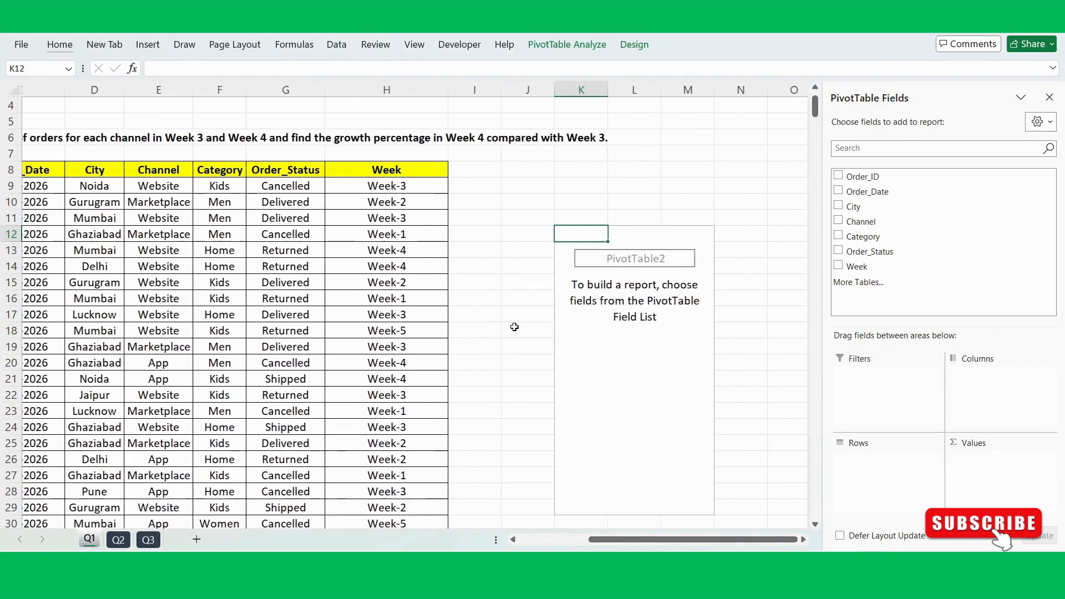
scroll(126, 233, left, 4)
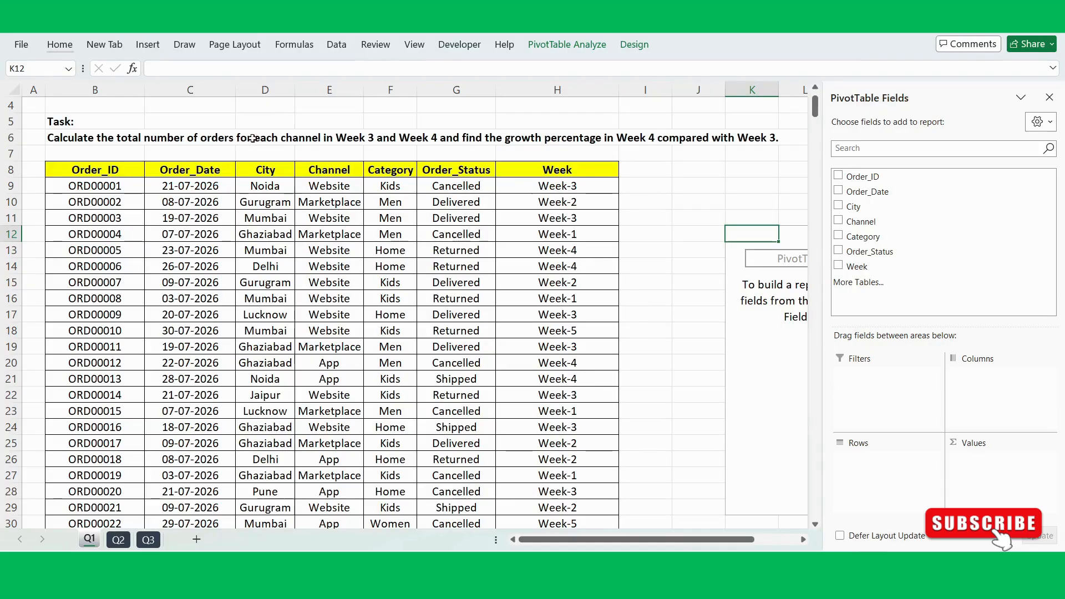
scroll(533, 224, right, 3)
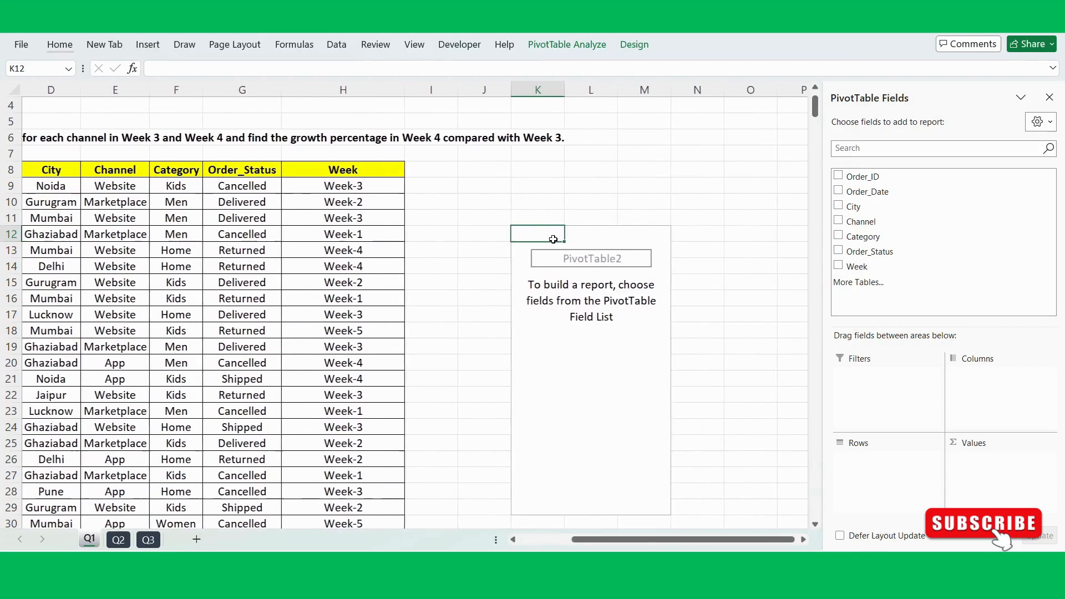
drag(871, 222, 882, 468)
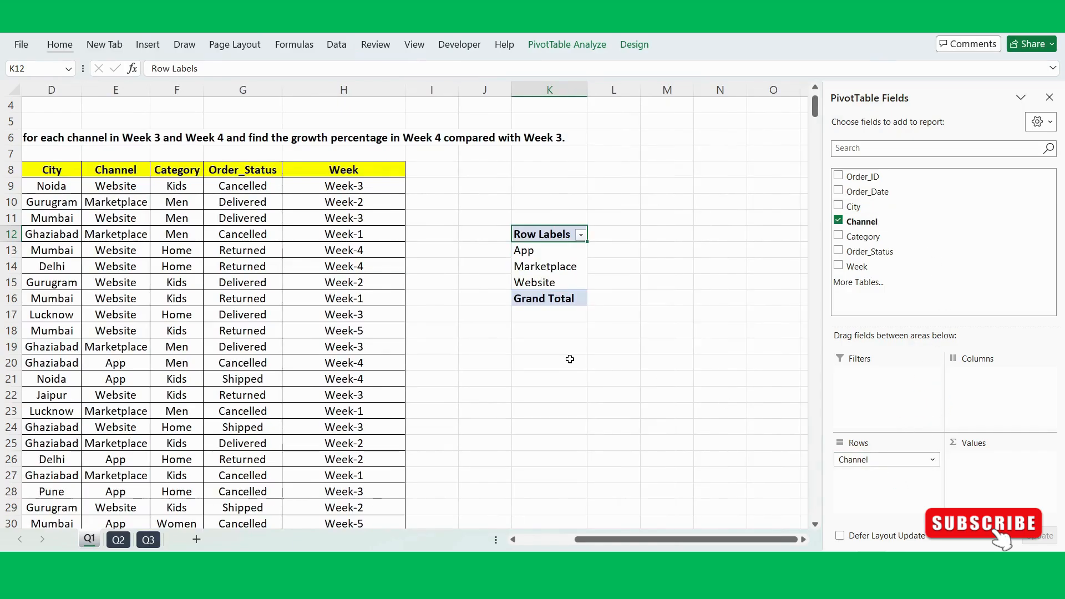
Step: Add Order_ID to the PivotTable's values as a count of orders
scroll(570, 355, left, 2)
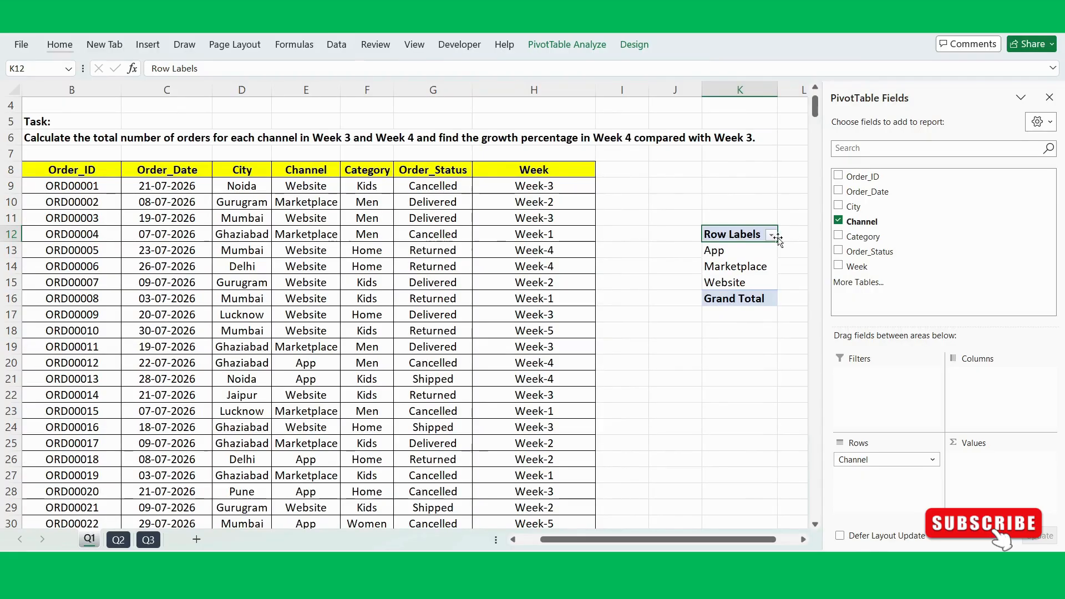
drag(860, 180, 989, 485)
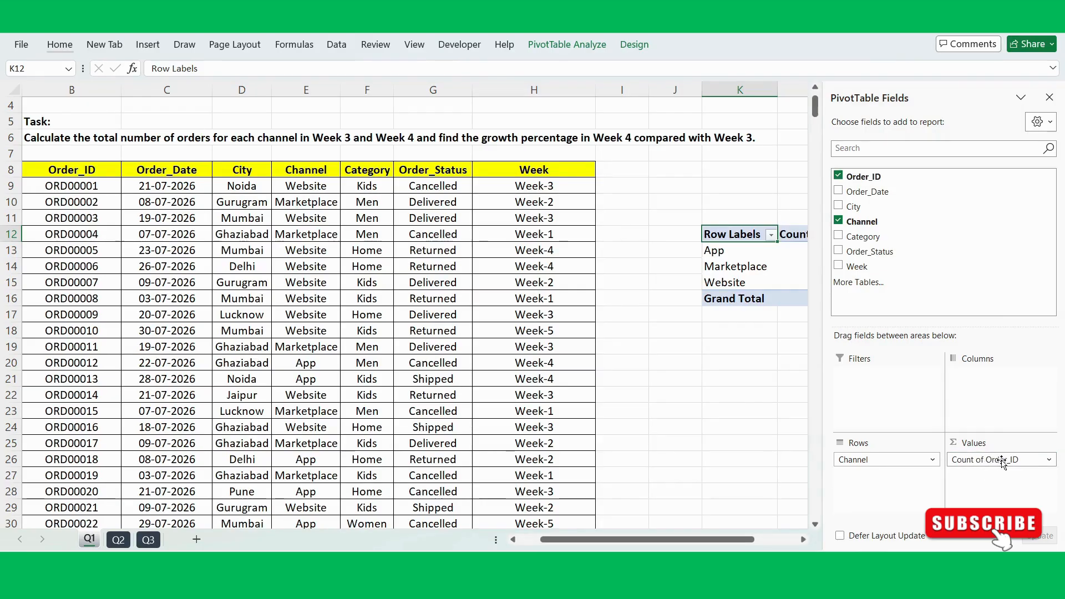
scroll(708, 390, right, 3)
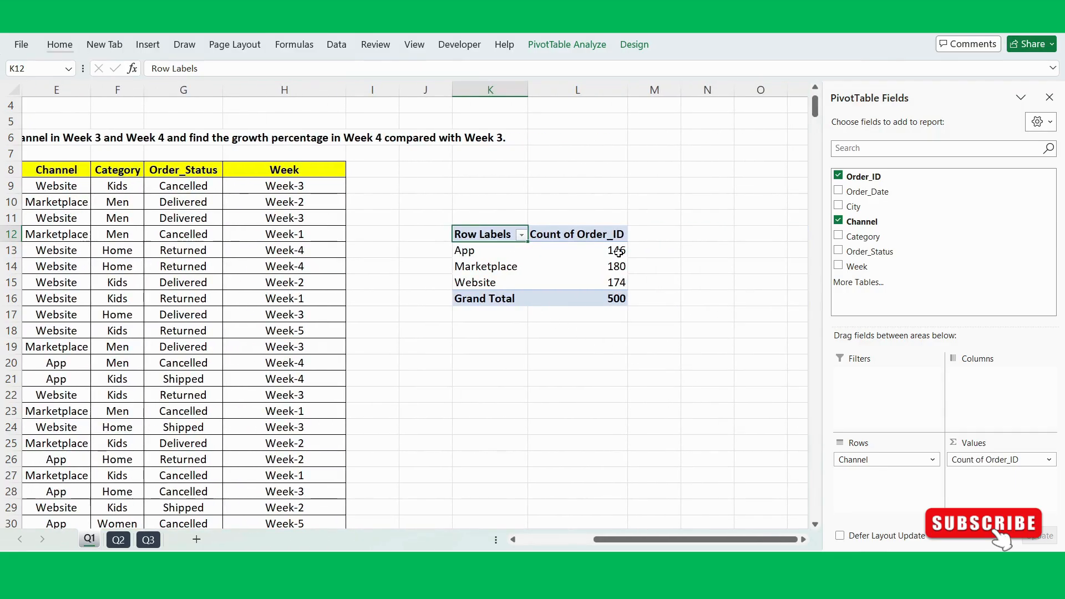
mouse_move(619, 252)
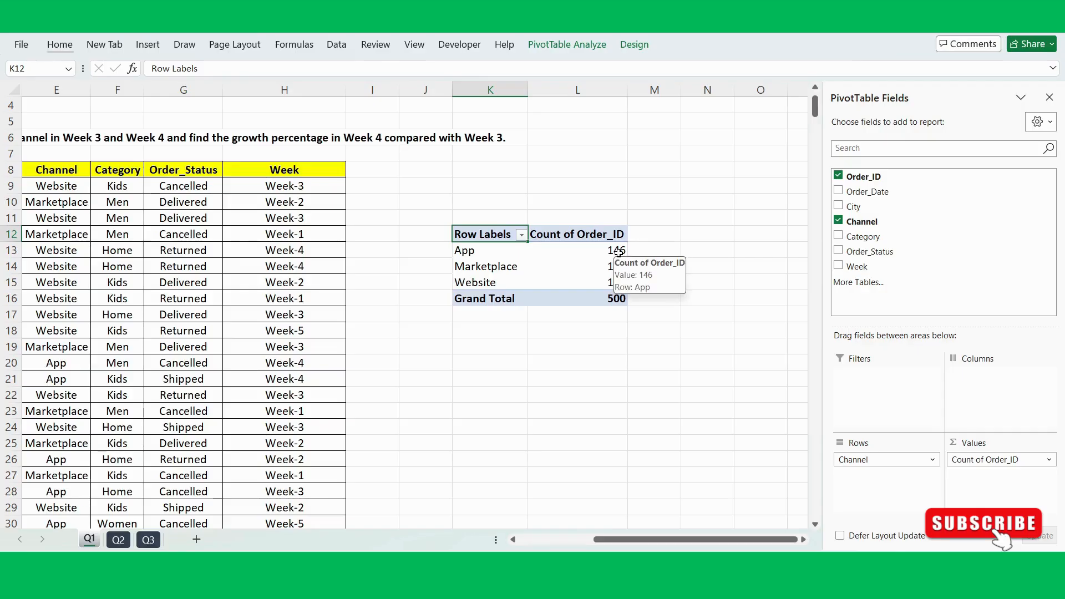
Step: Add the Week field to the PivotTable's columns to split each channel's orders by week
scroll(507, 255, left, 2)
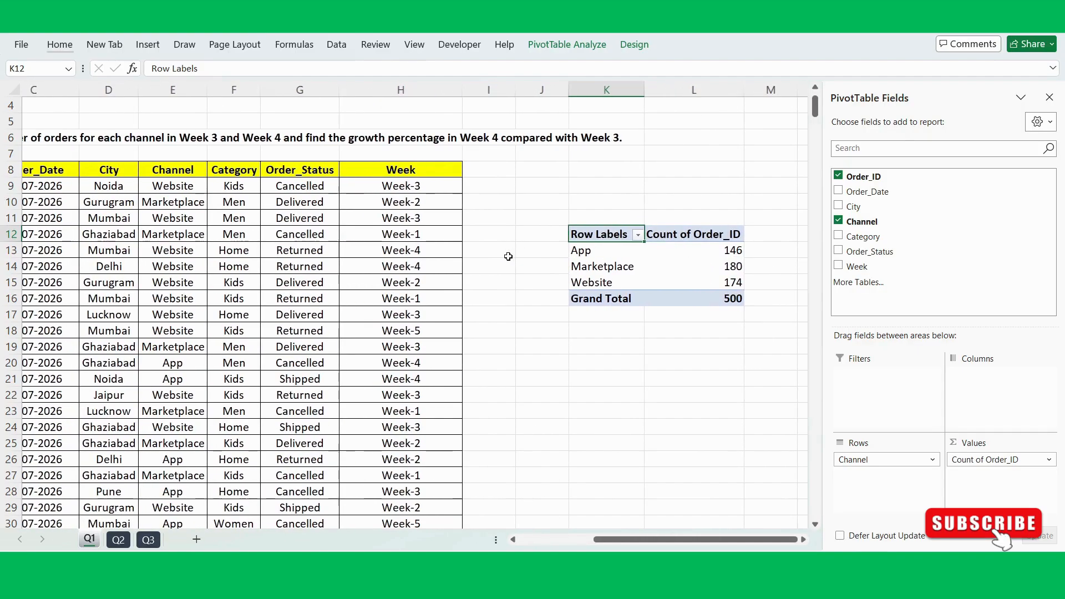
scroll(507, 255, left, 1)
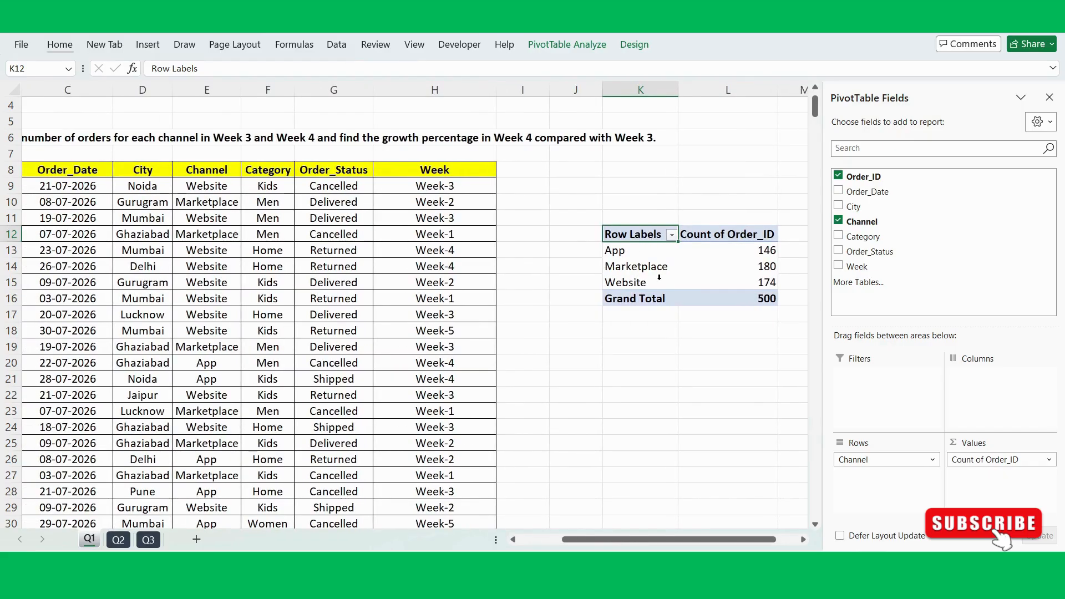
scroll(668, 271, right, 2)
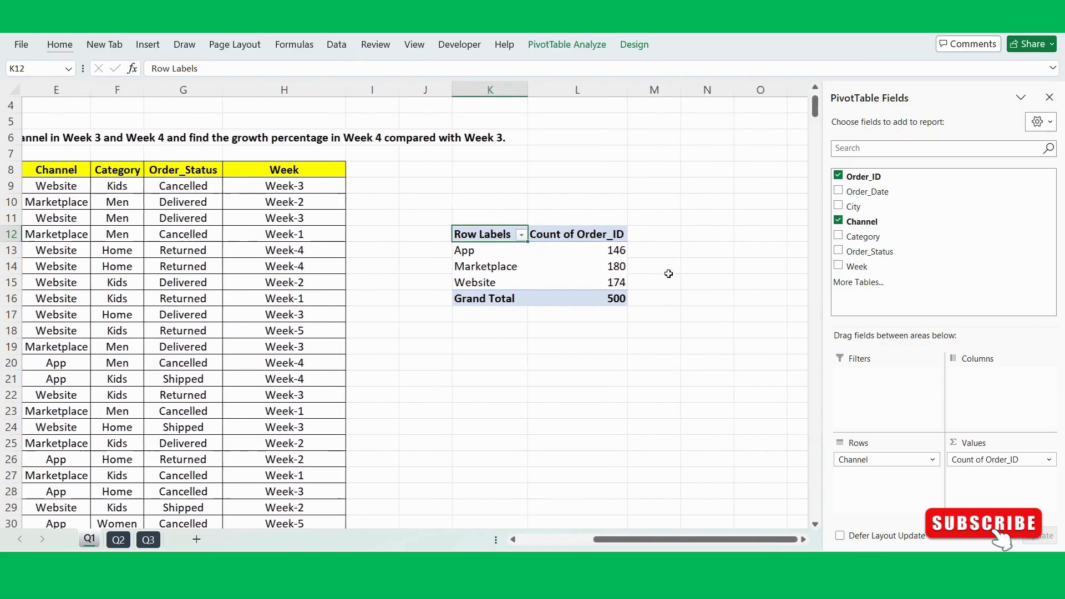
mouse_move(603, 271)
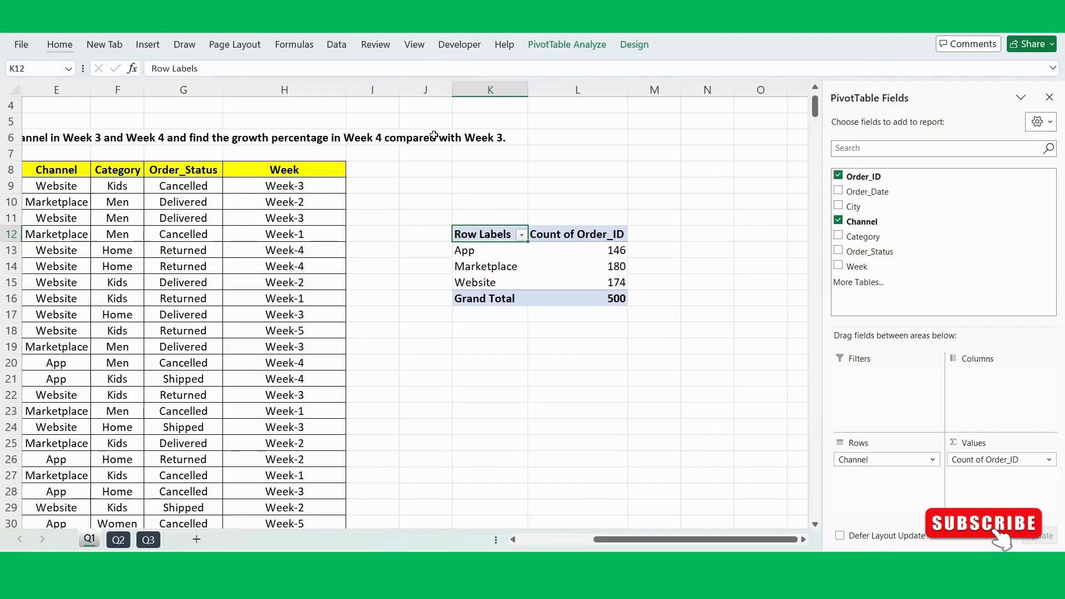
click(607, 265)
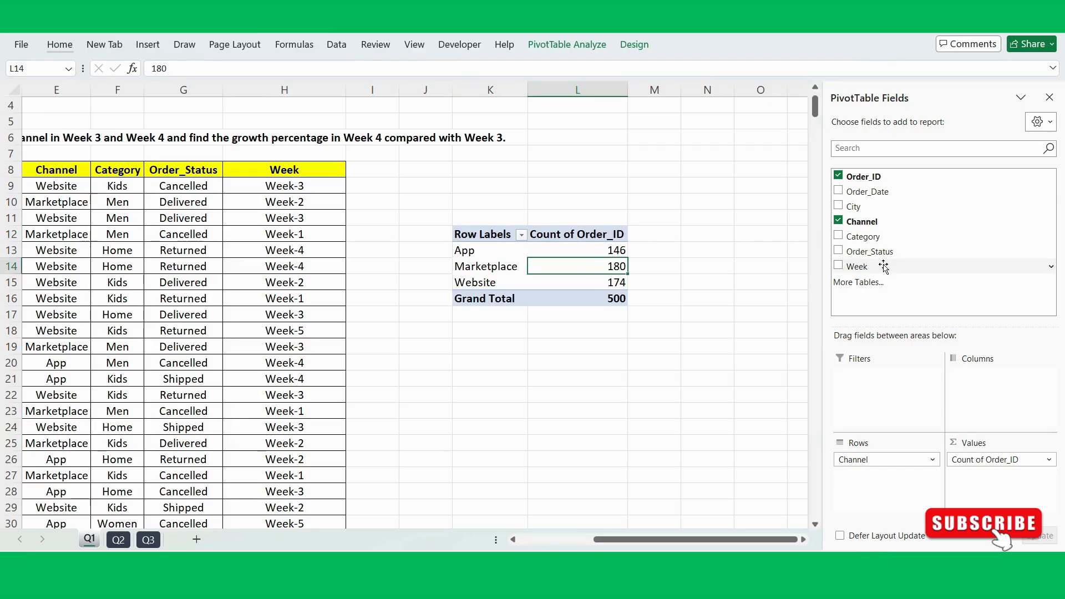
drag(884, 267, 998, 382)
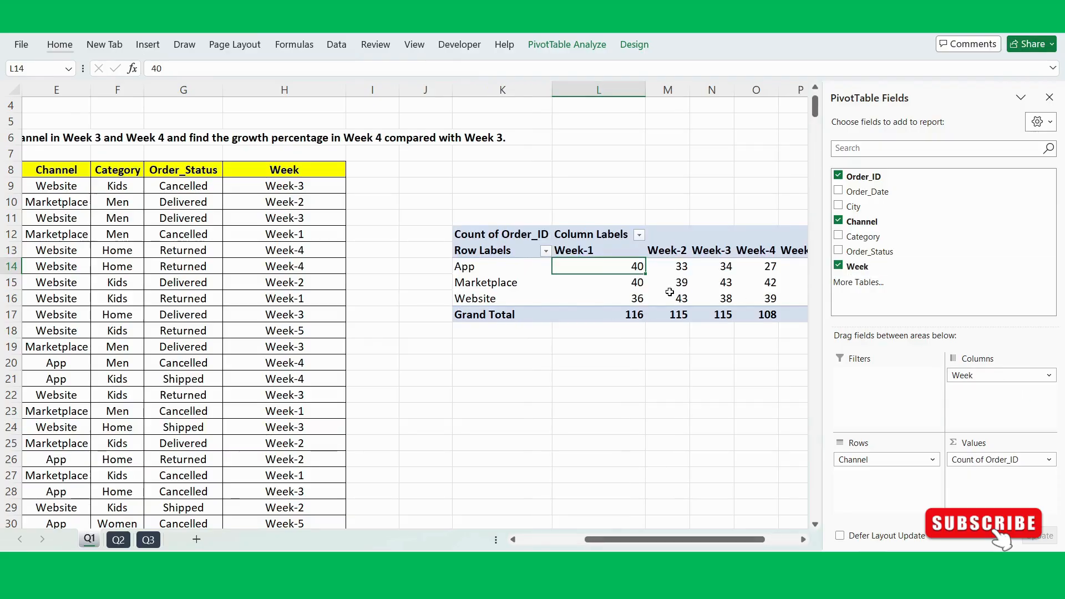
Step: Center-align the PivotTable cells K13:Q17, from the header row through the grand total row
scroll(670, 293, right, 3)
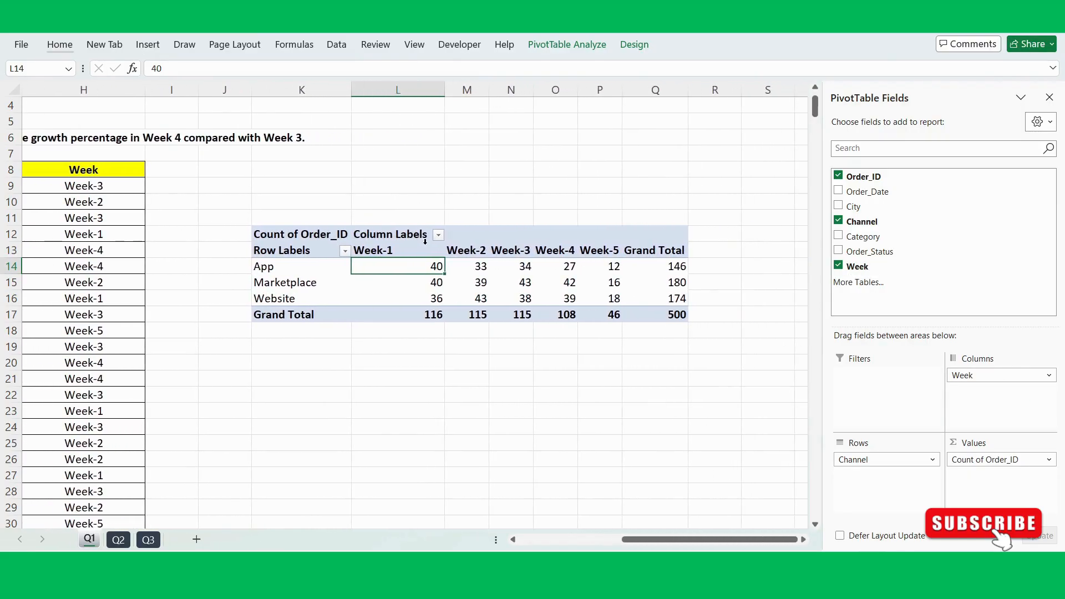
drag(298, 251, 653, 313)
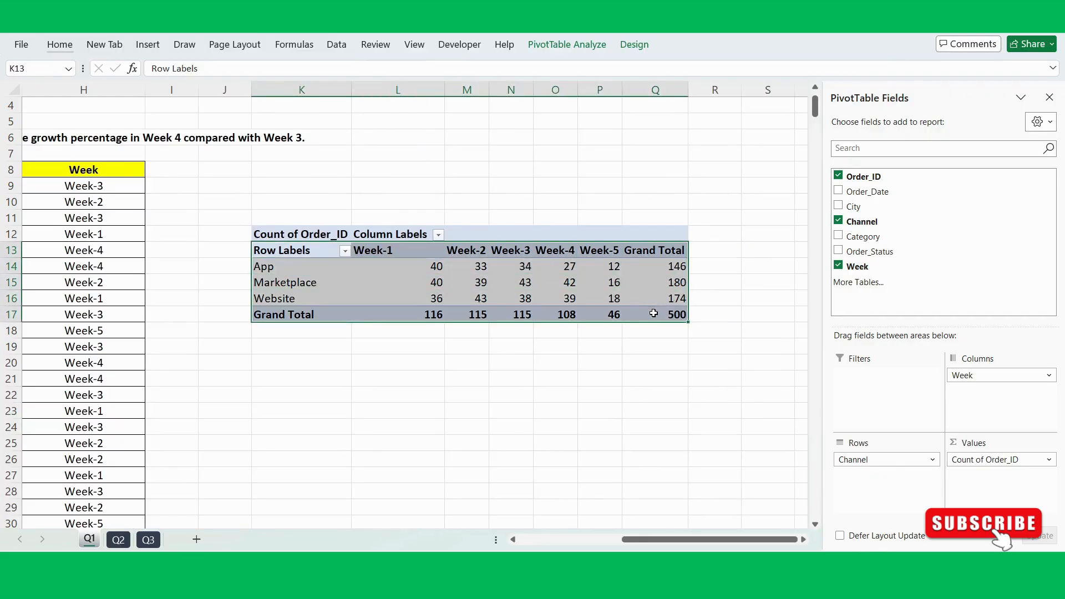
click(59, 44)
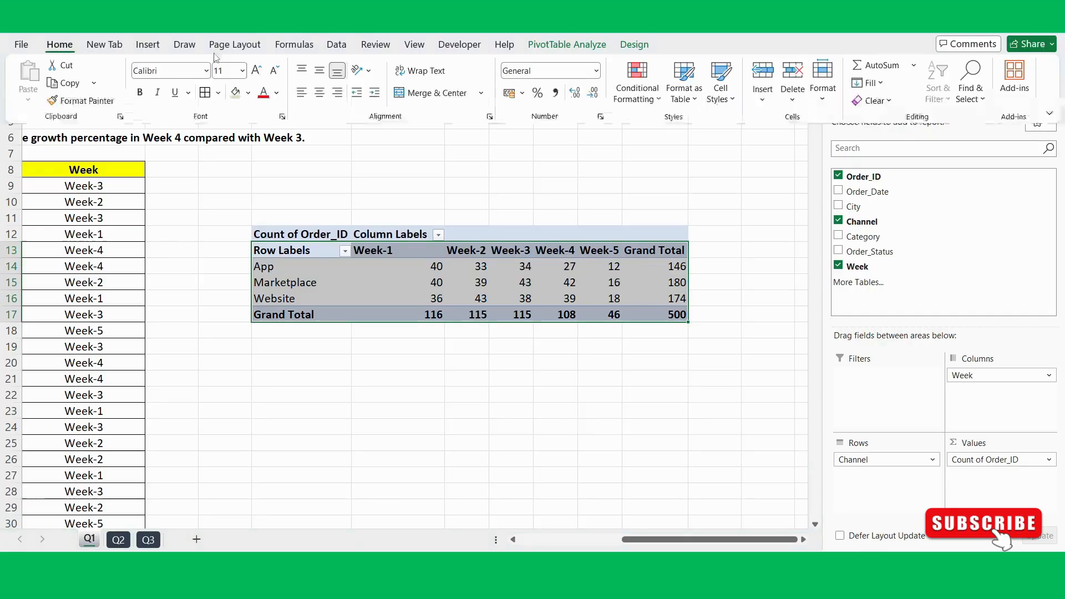
click(320, 92)
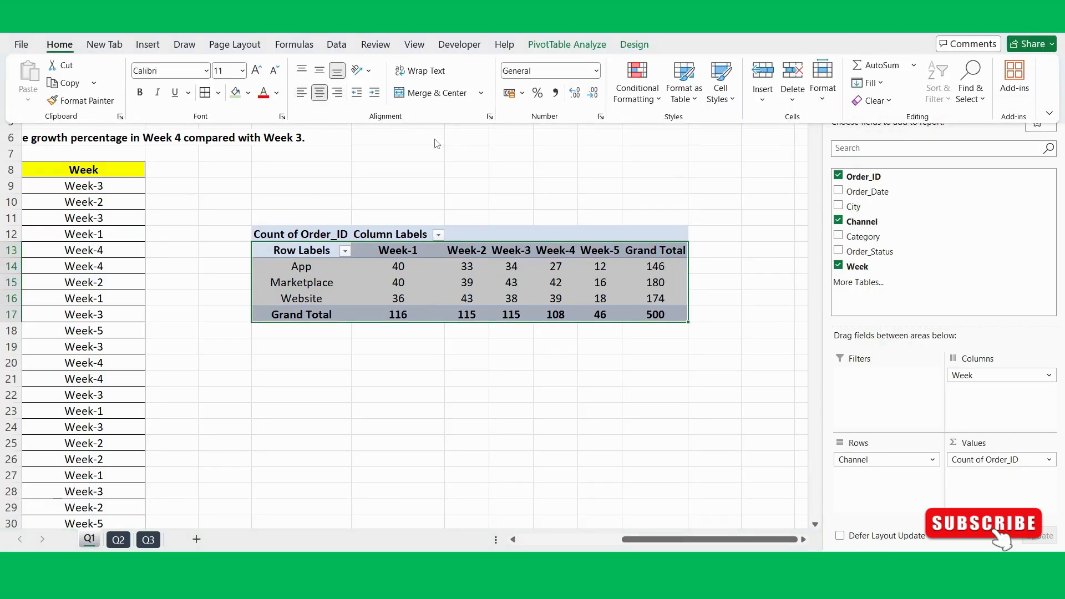
click(467, 378)
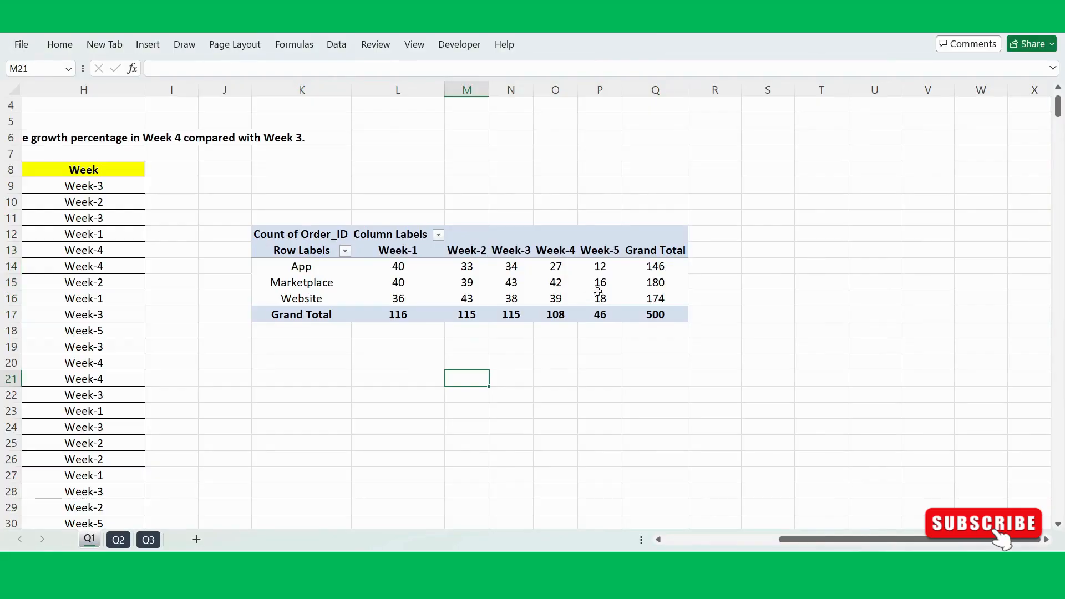
Step: Copy the PivotTable's row label column K13:K17 and paste it below the PivotTable starting at K20
click(648, 268)
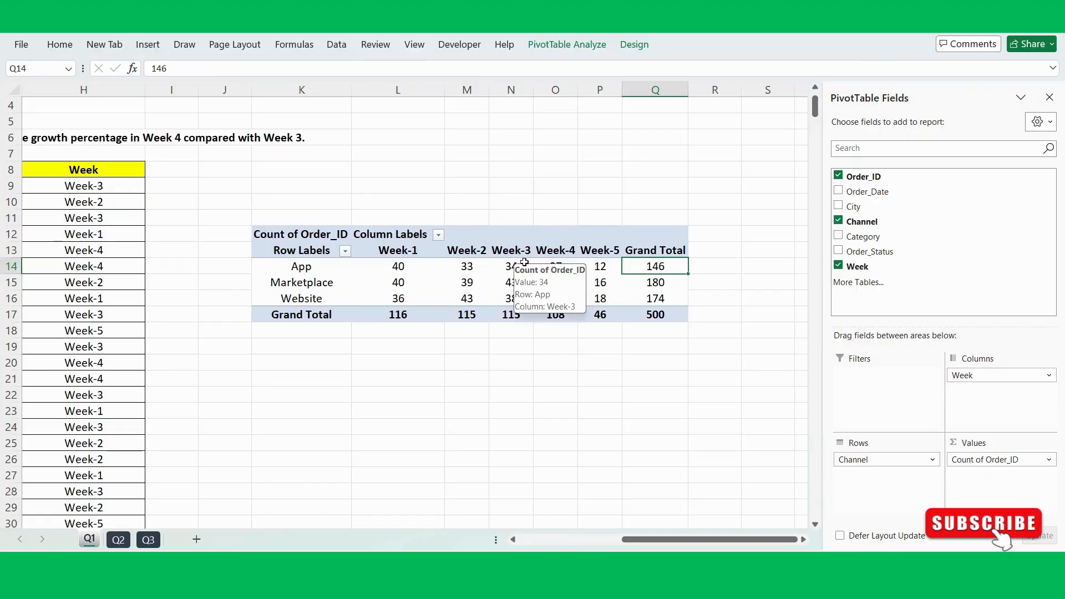
scroll(511, 263, left, 2)
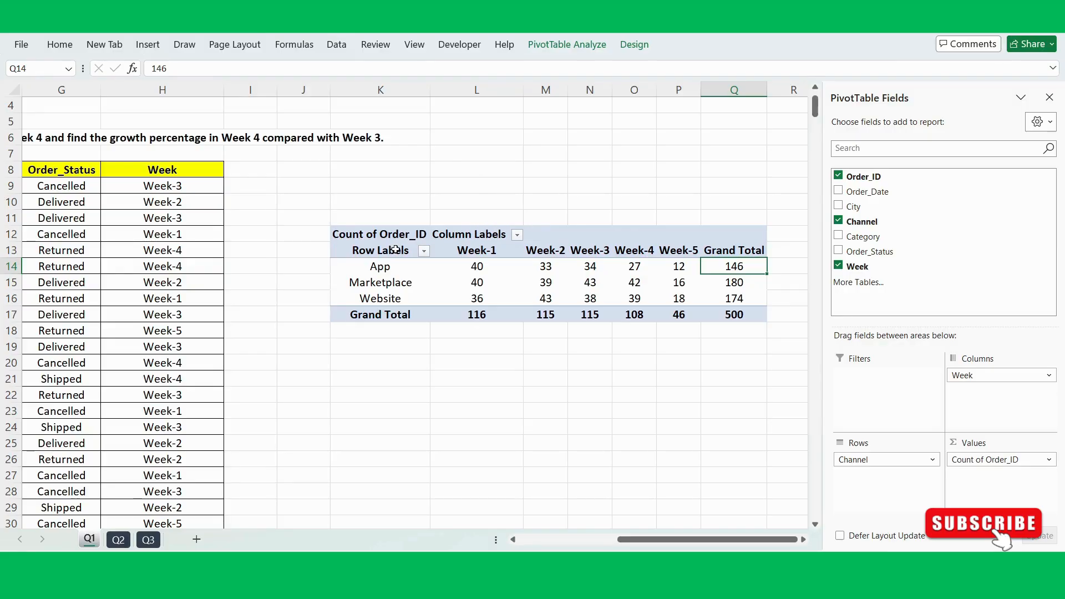
drag(395, 250, 398, 305)
key(ctrl+c)
click(391, 359)
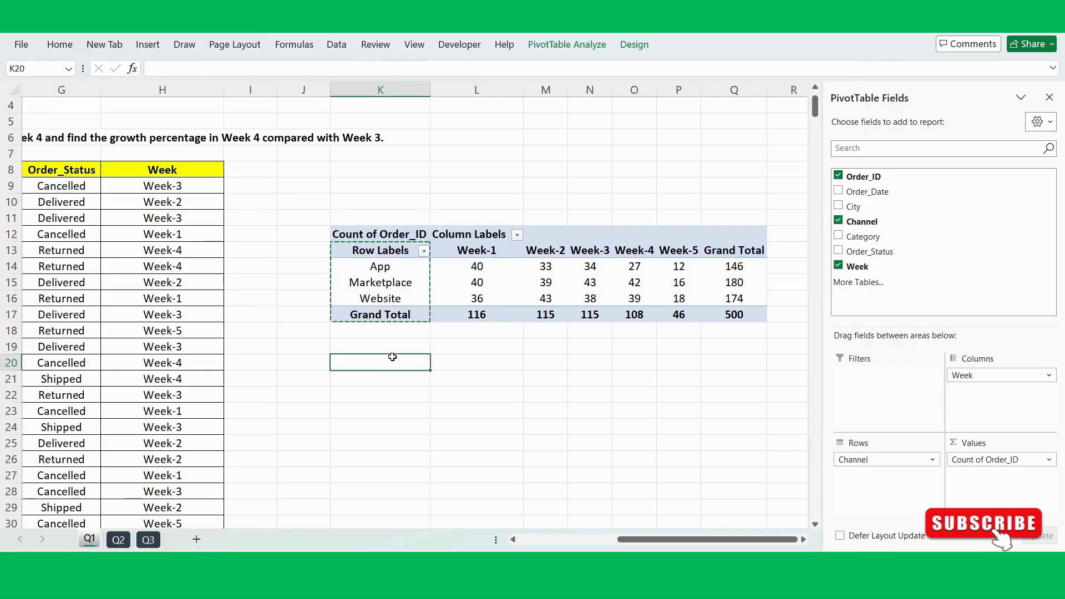
key(ctrl+v)
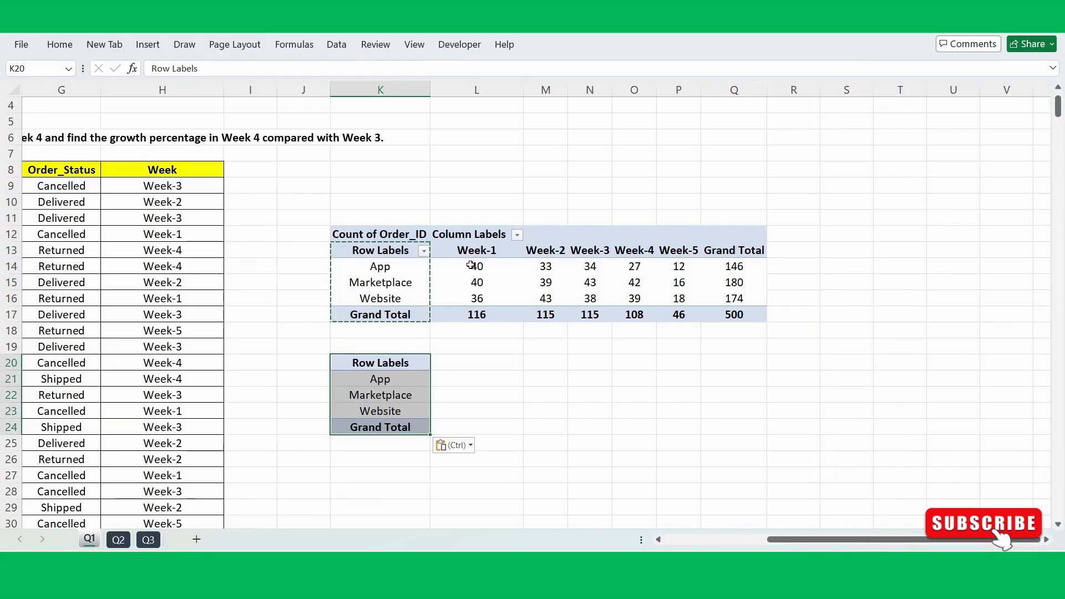
Step: Replace the copied Row Labels header in K20 with the Channel header copied from E8
mouse_move(474, 266)
click(390, 362)
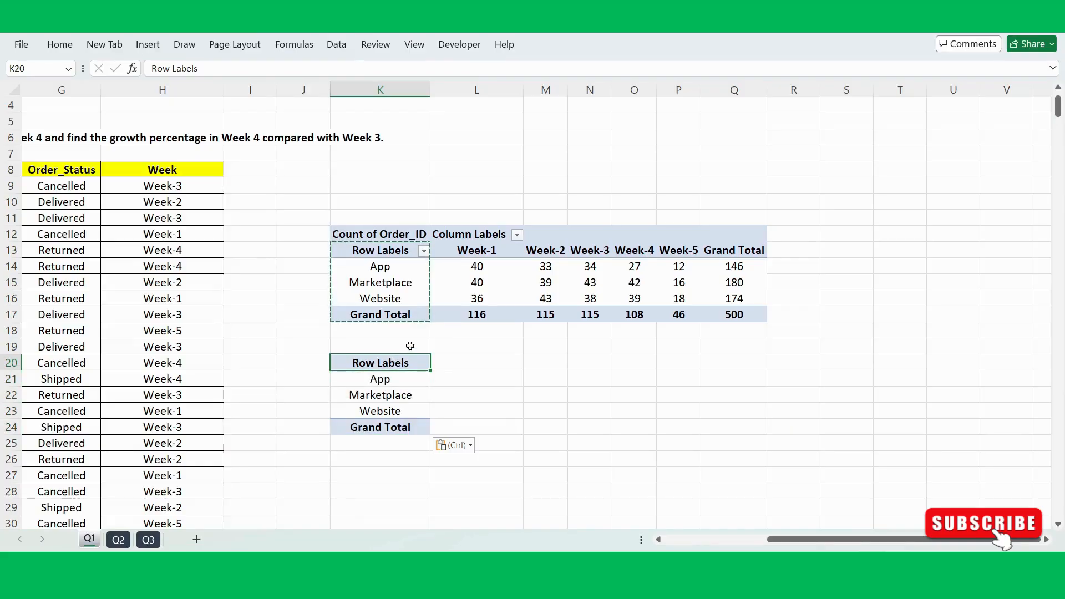
scroll(446, 325, left, 3)
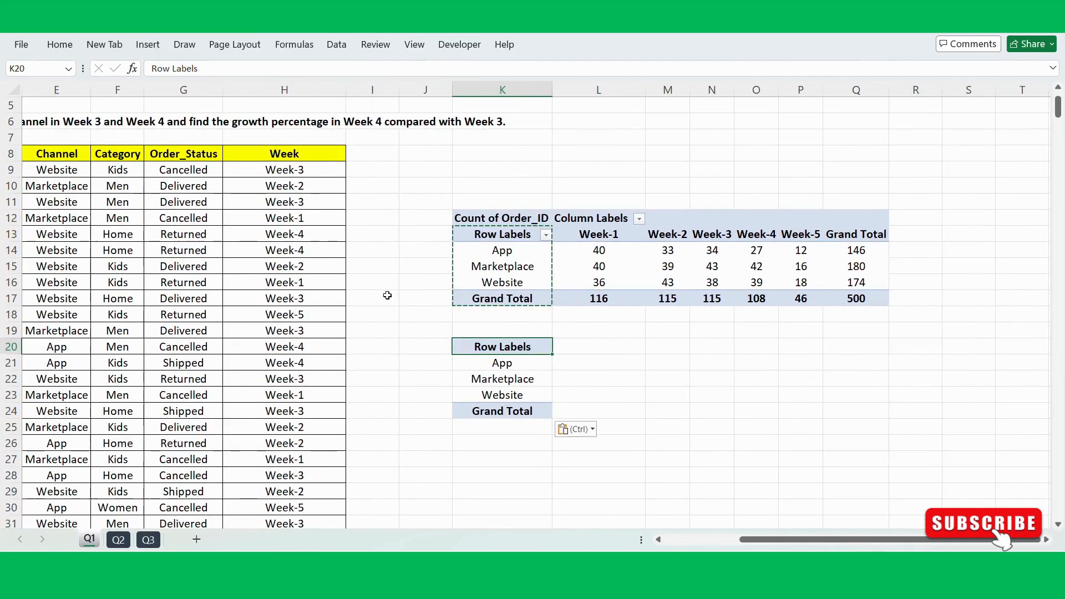
click(64, 156)
key(ctrl+c)
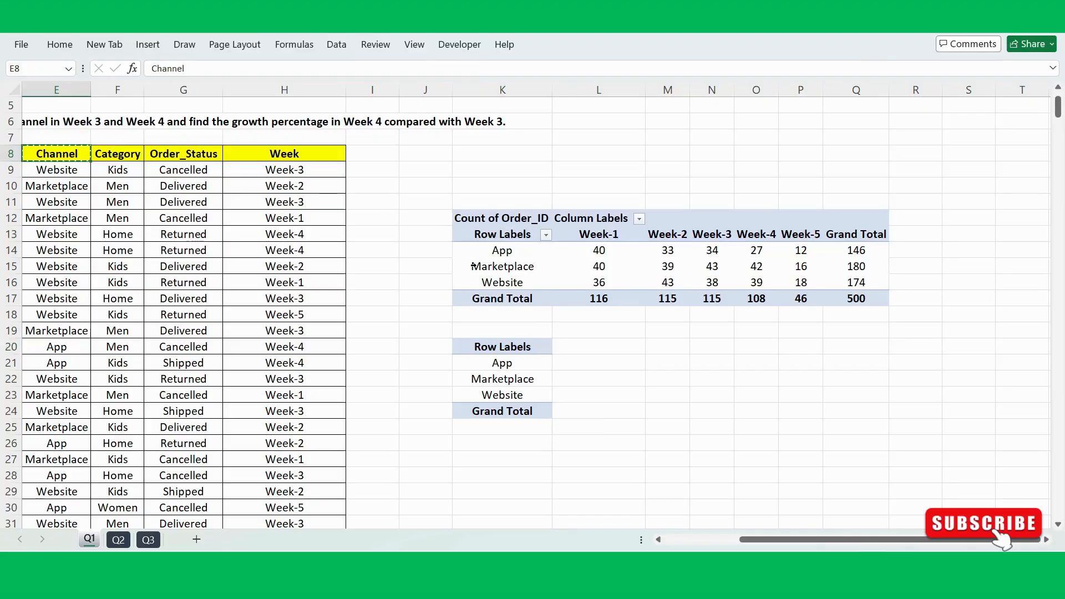
click(504, 347)
key(ctrl+v)
click(692, 407)
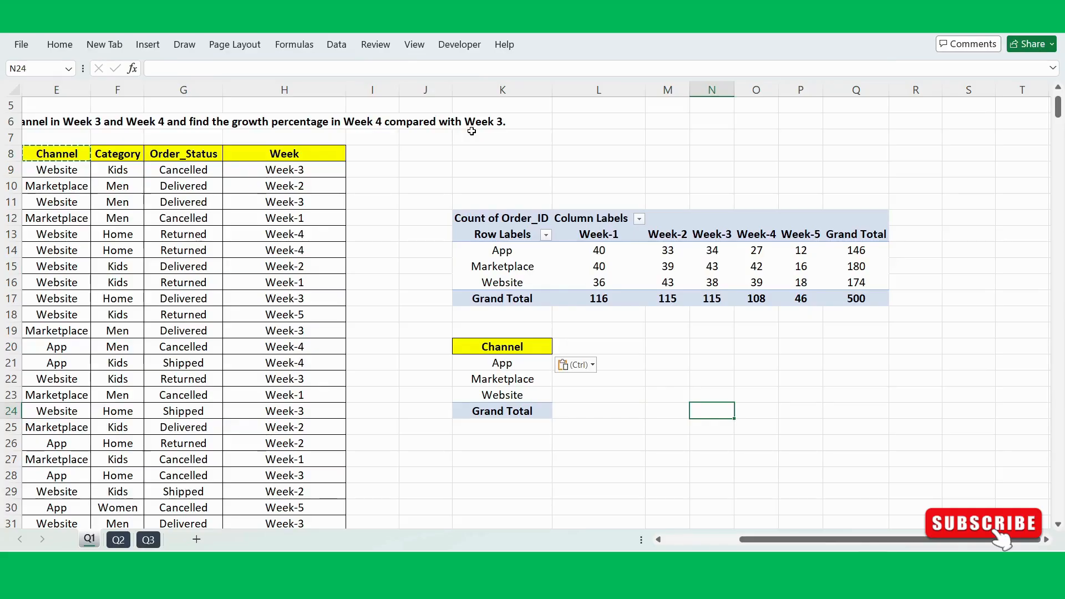
Step: Copy the PivotTable's Week-3 column, header through grand total, into the comparison table starting at L20
drag(722, 237, 716, 297)
key(ctrl+c)
click(566, 344)
key(ctrl+v)
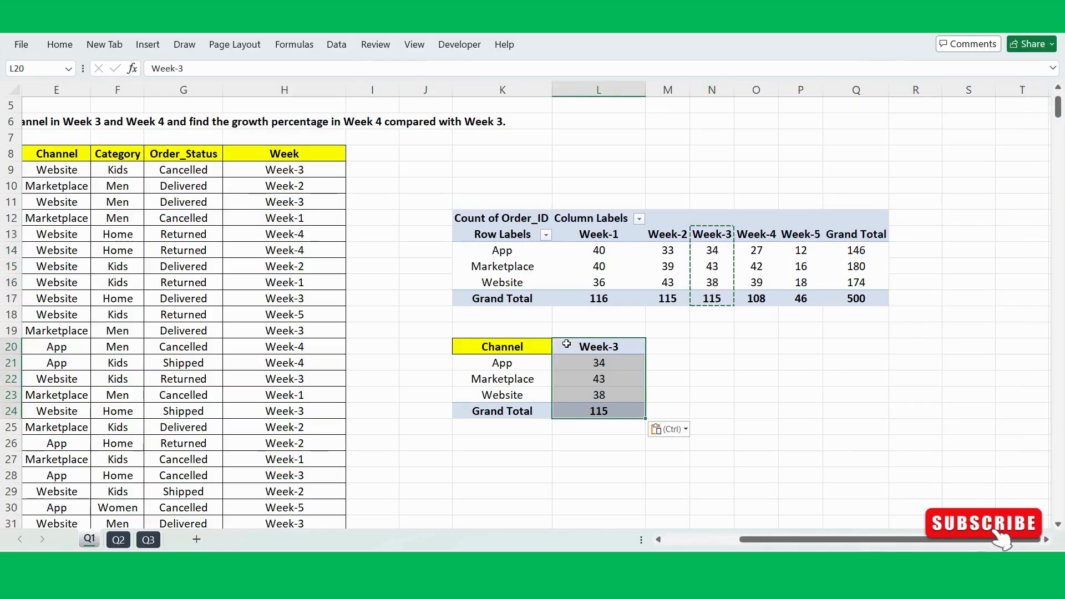
Step: Copy the PivotTable's Week-4 column, header through grand total, into the comparison table starting at M20
drag(764, 234, 757, 299)
key(ctrl+c)
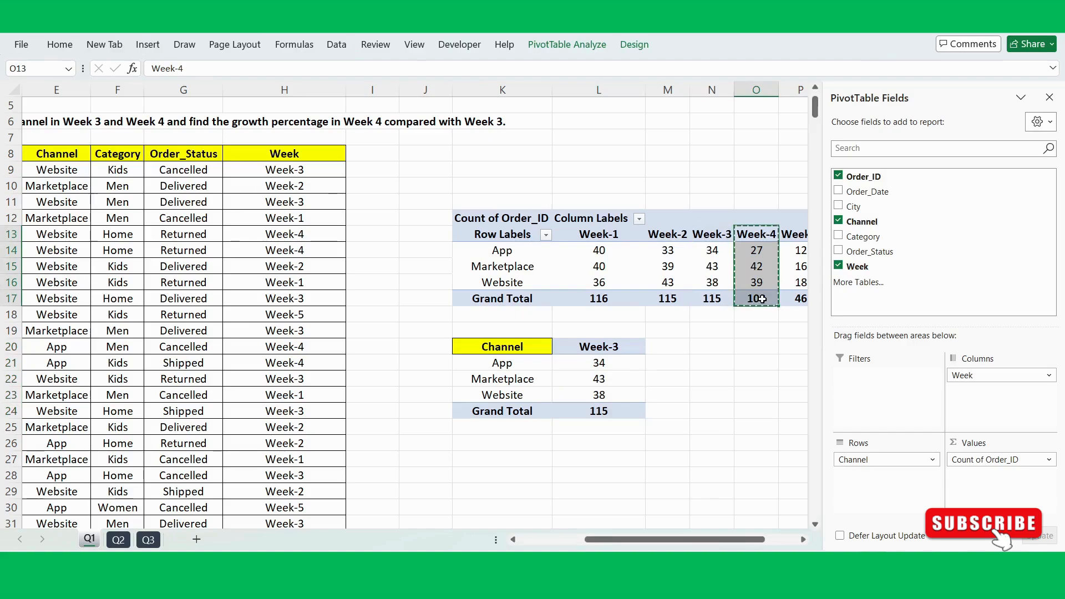
click(661, 342)
key(ctrl+v)
click(798, 377)
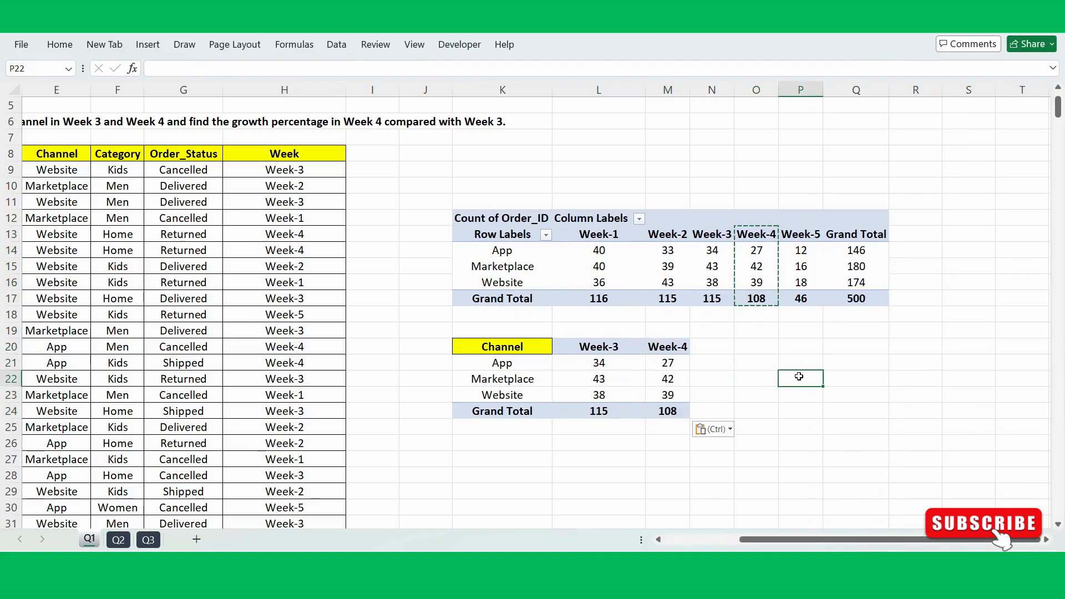
Step: Copy the yellow Channel header's formatting onto the header cells L20:N20 with Format Painter
click(519, 349)
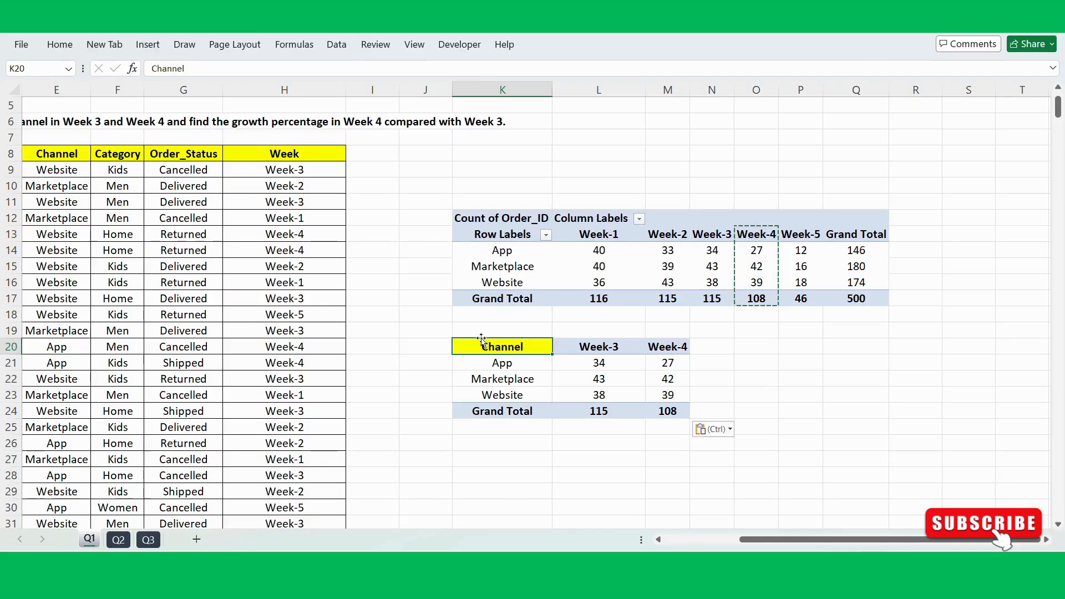
click(60, 44)
click(84, 100)
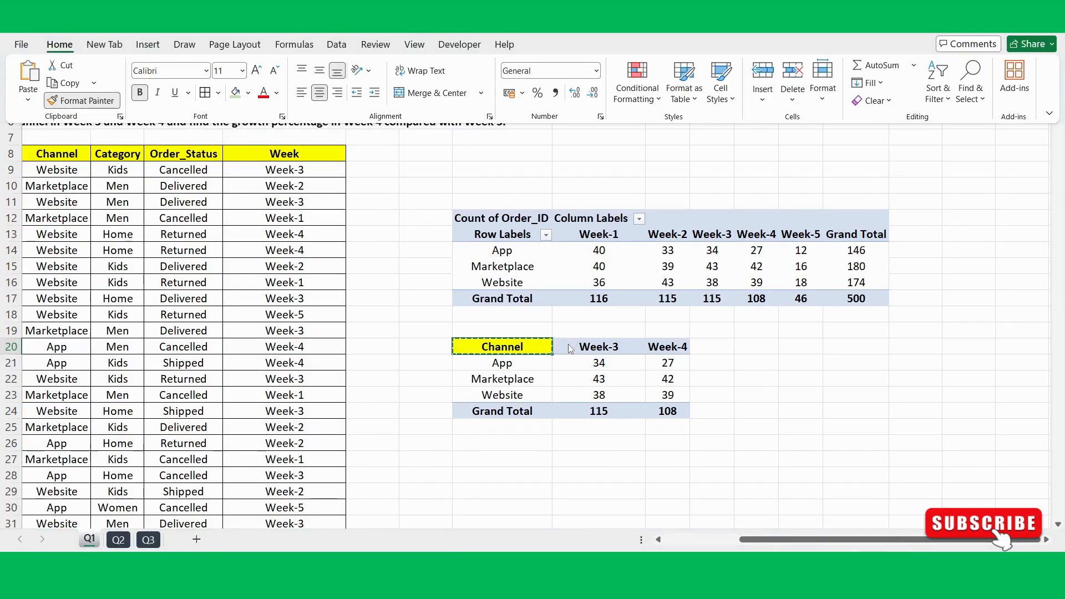
click(610, 346)
drag(610, 346, 706, 344)
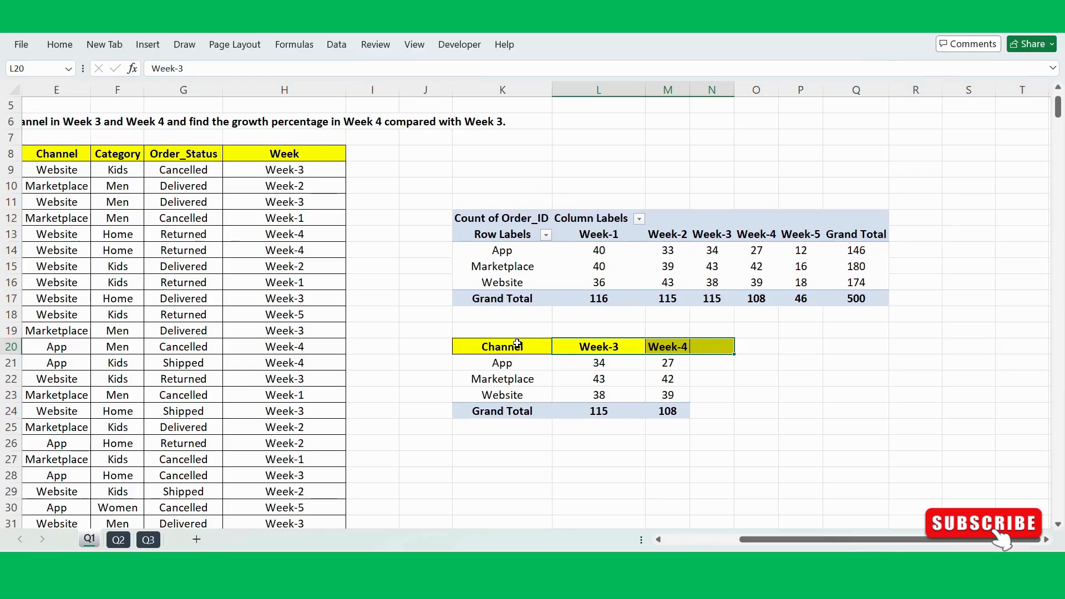
Step: Add borders to all cells of K20:N24 and copy the Grand Total cell's formatting onto header row K20:N20
drag(517, 344, 714, 408)
key(alt+h)
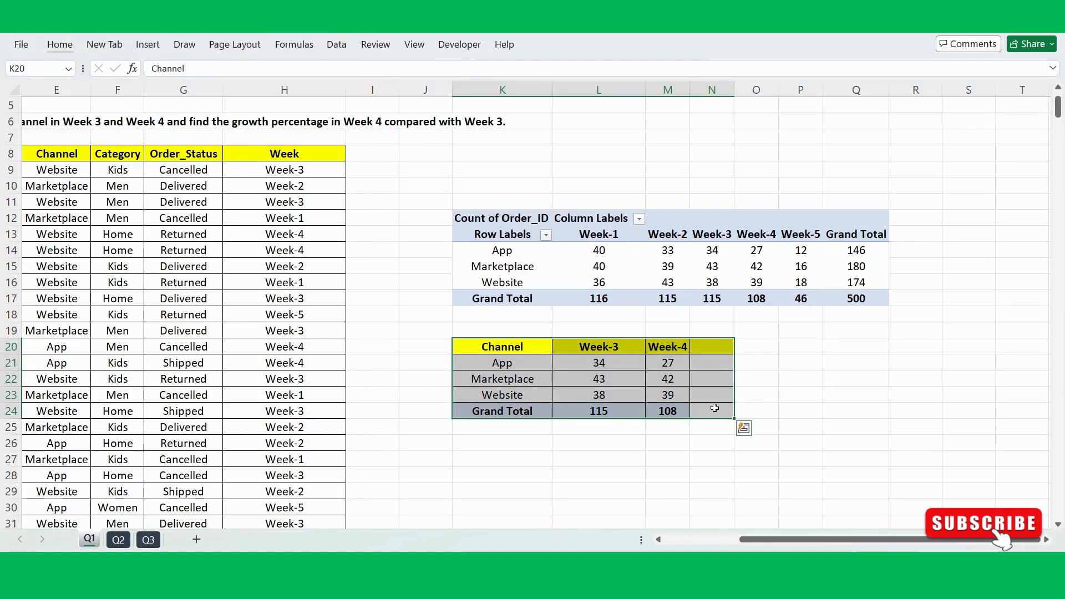
click(517, 410)
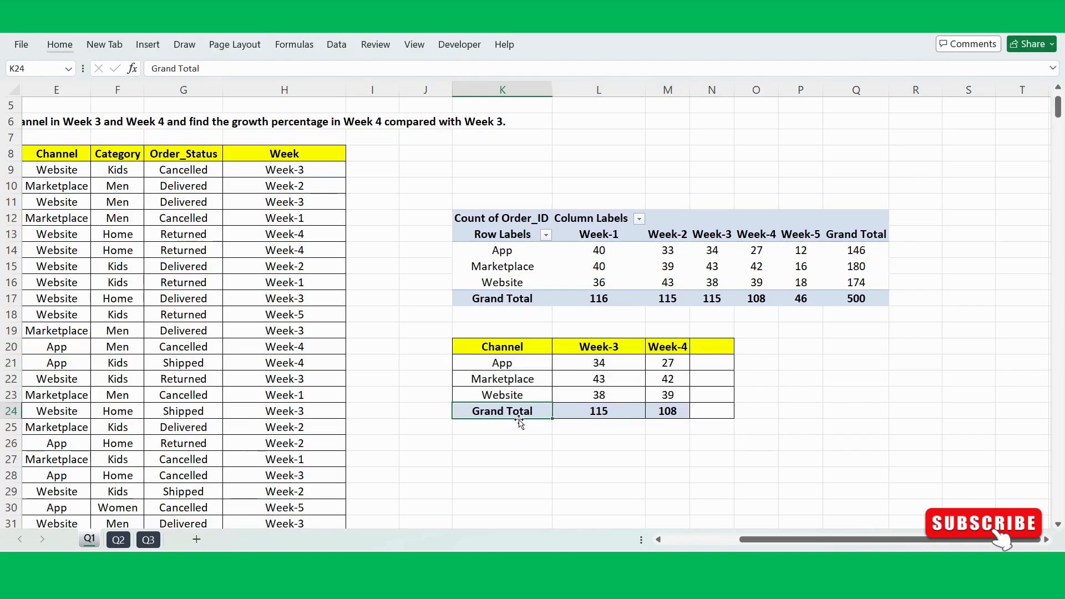
click(59, 45)
click(88, 101)
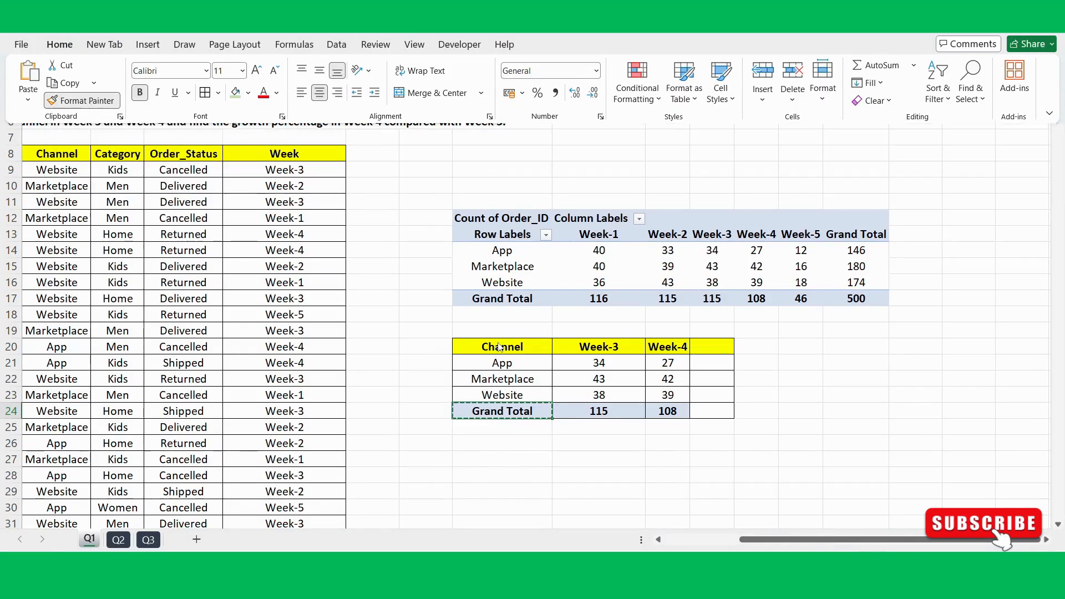
drag(499, 345, 698, 341)
click(818, 359)
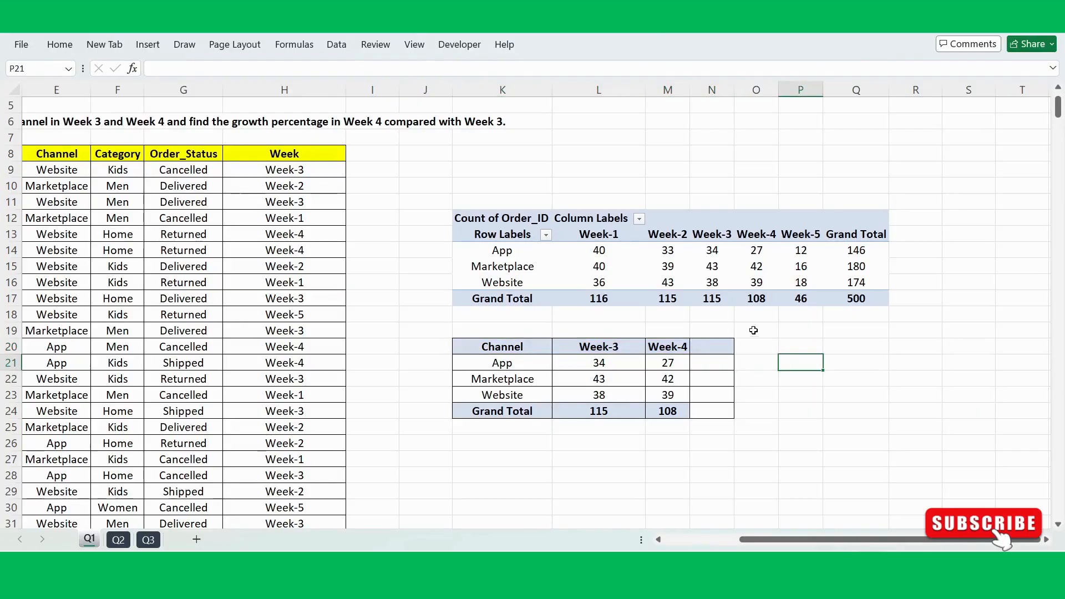
Step: Widen columns N and M to give the comparison table more room
drag(732, 91, 787, 92)
click(713, 344)
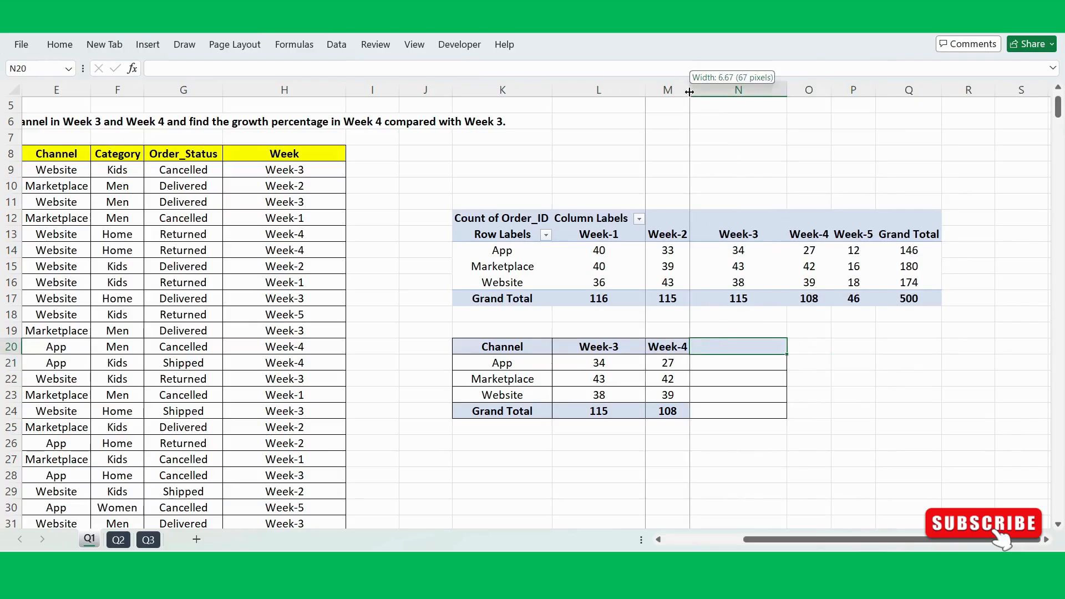
drag(689, 91, 706, 92)
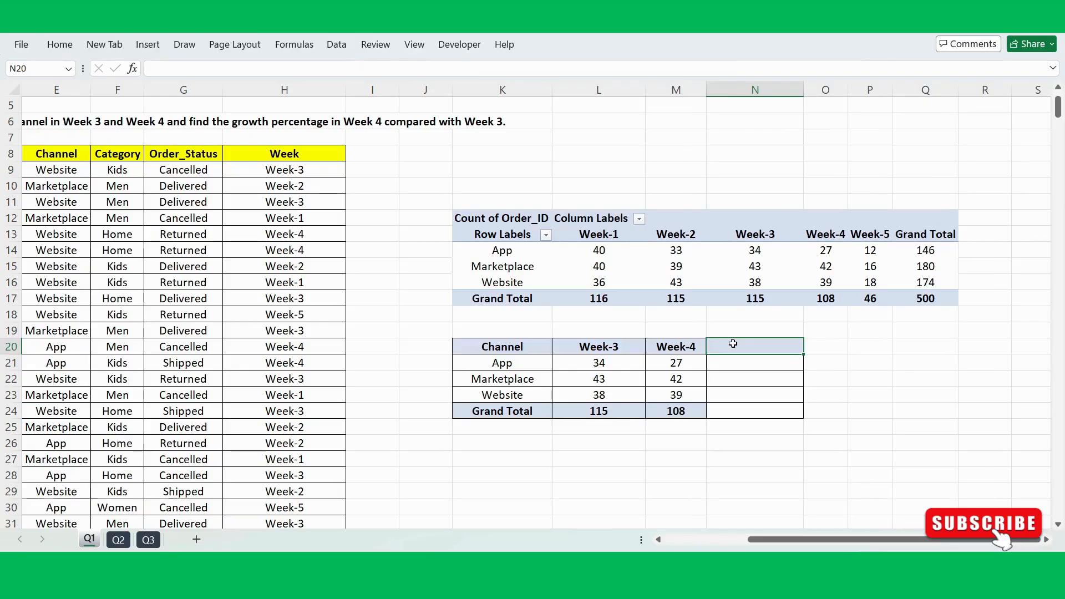
Step: Enter the header Growth % in N20, beside the Week-4 header
text(Growth)
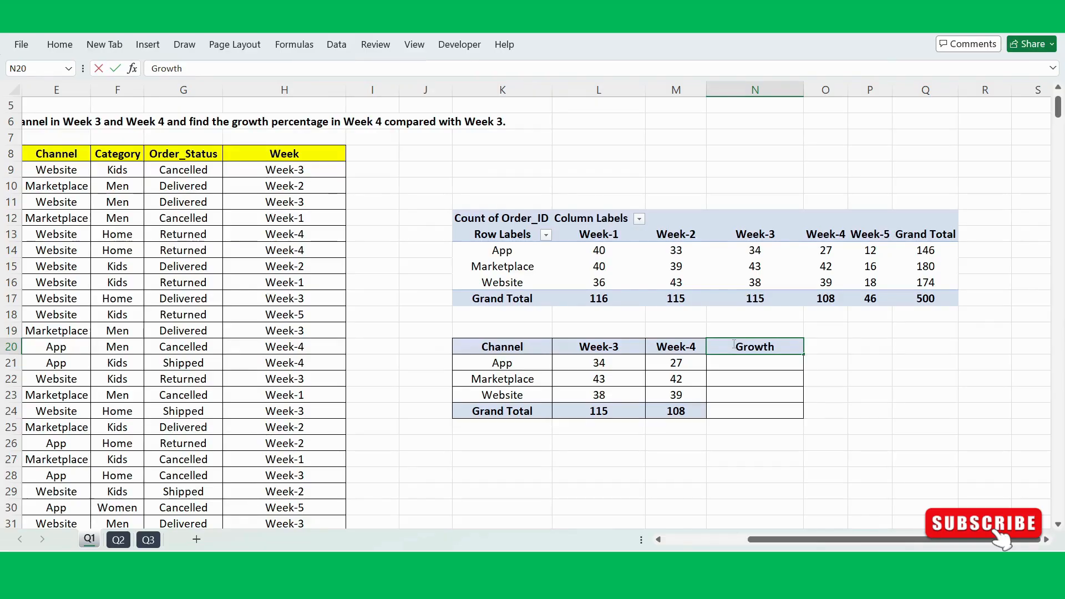
text( %)
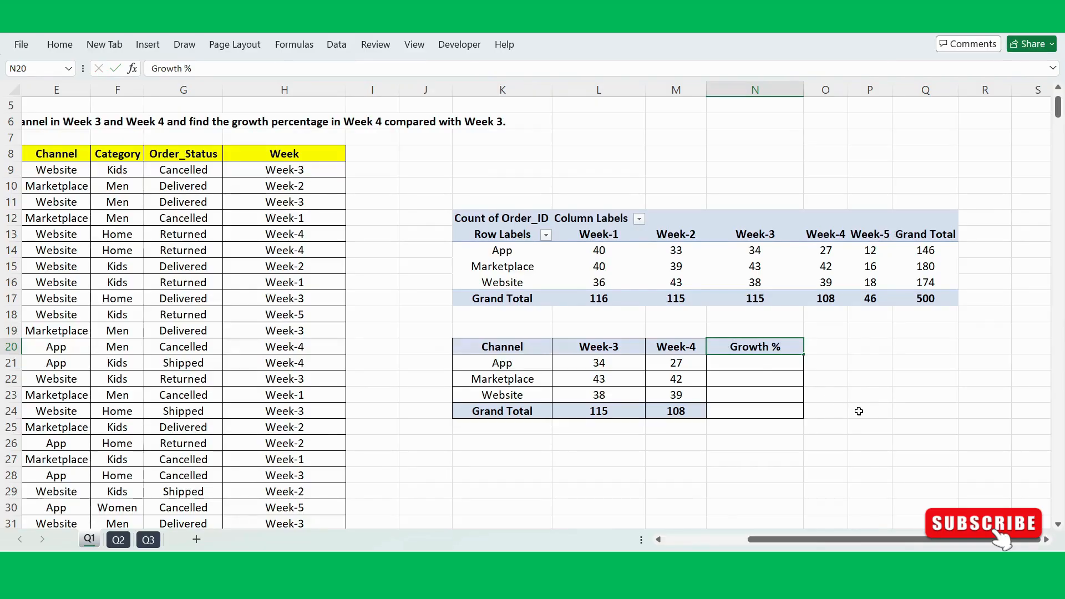
click(853, 409)
Step: Widen the Growth % column N a little further
click(741, 410)
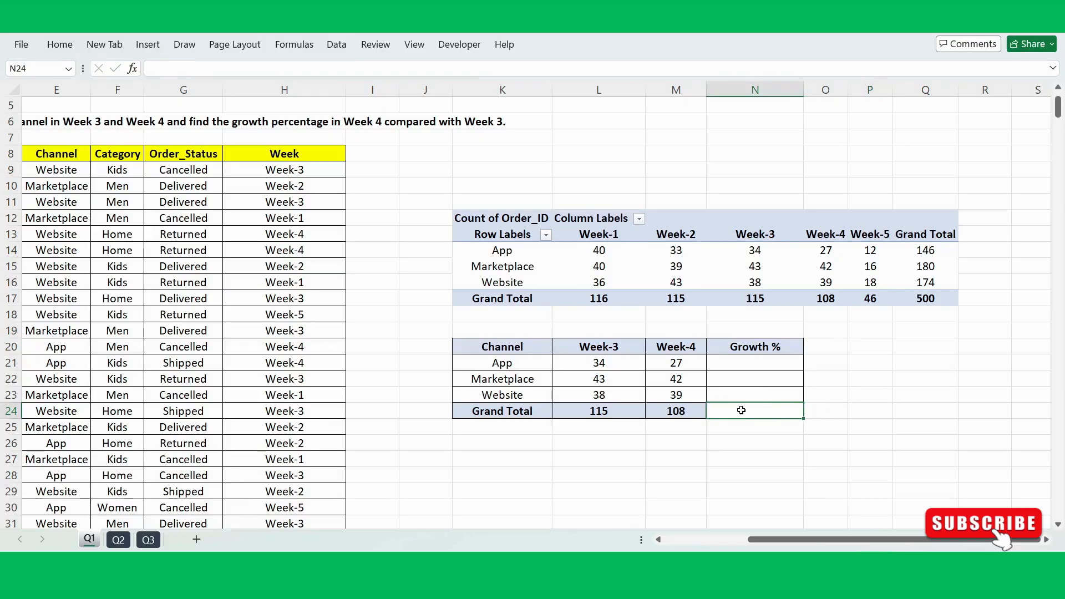
click(748, 361)
drag(799, 87, 829, 87)
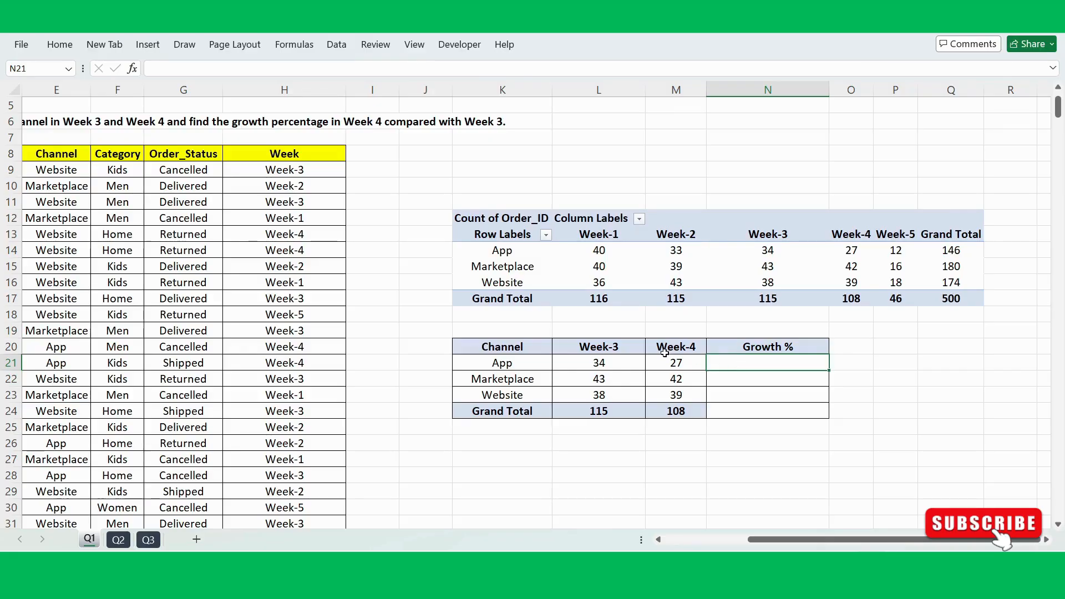
drag(668, 348, 670, 409)
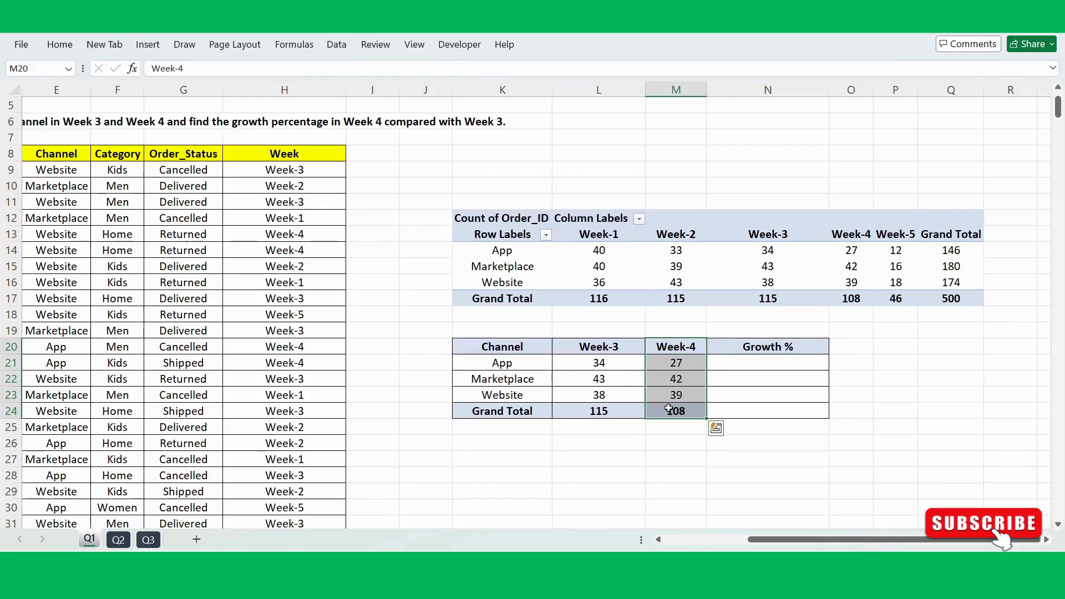
drag(596, 346, 599, 395)
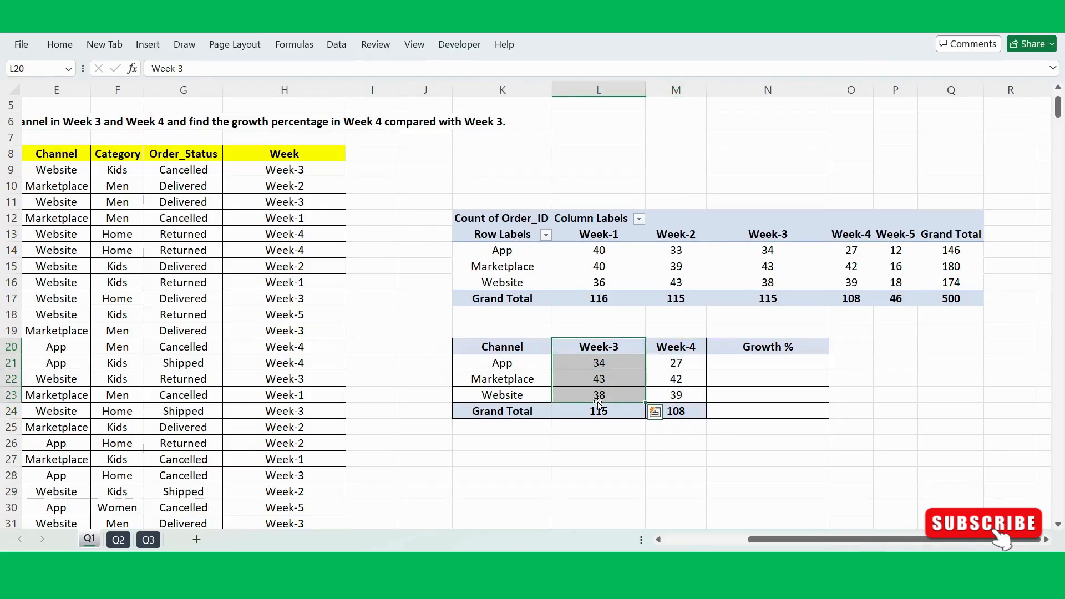
Step: Enter the growth formula =(M21-L21)/L21 in N21 and fill it down through the Grand Total row, N24
click(745, 366)
text(=)
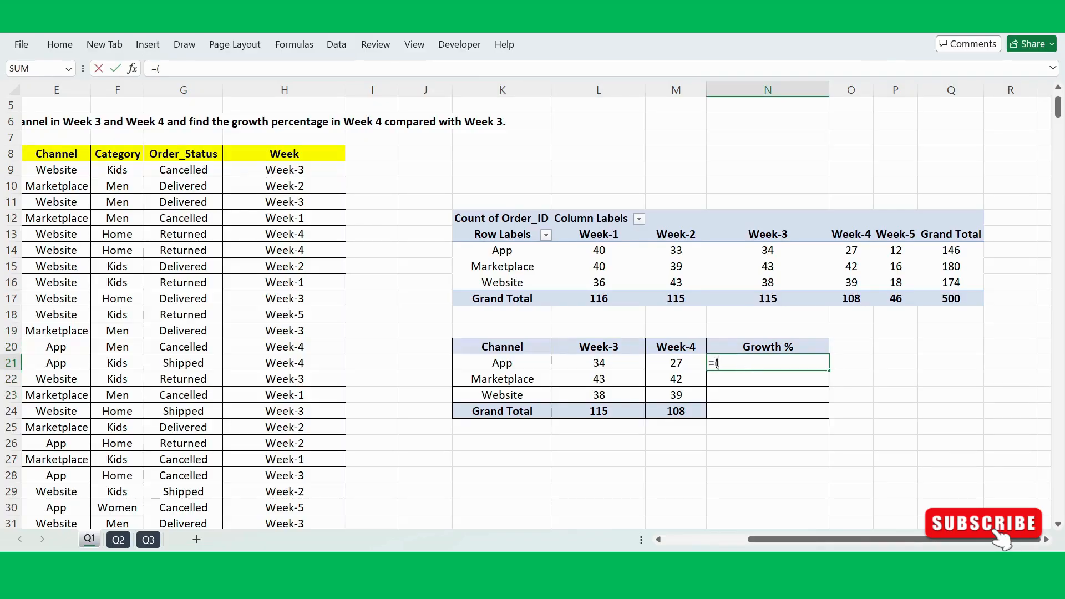
text(()
click(678, 362)
text(-)
click(624, 363)
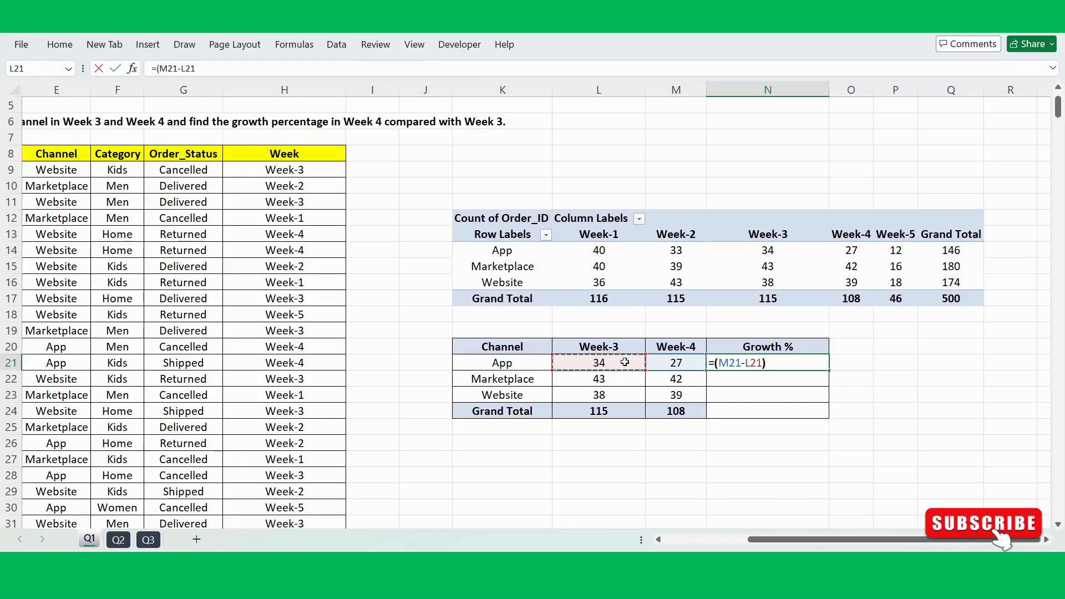
text()/)
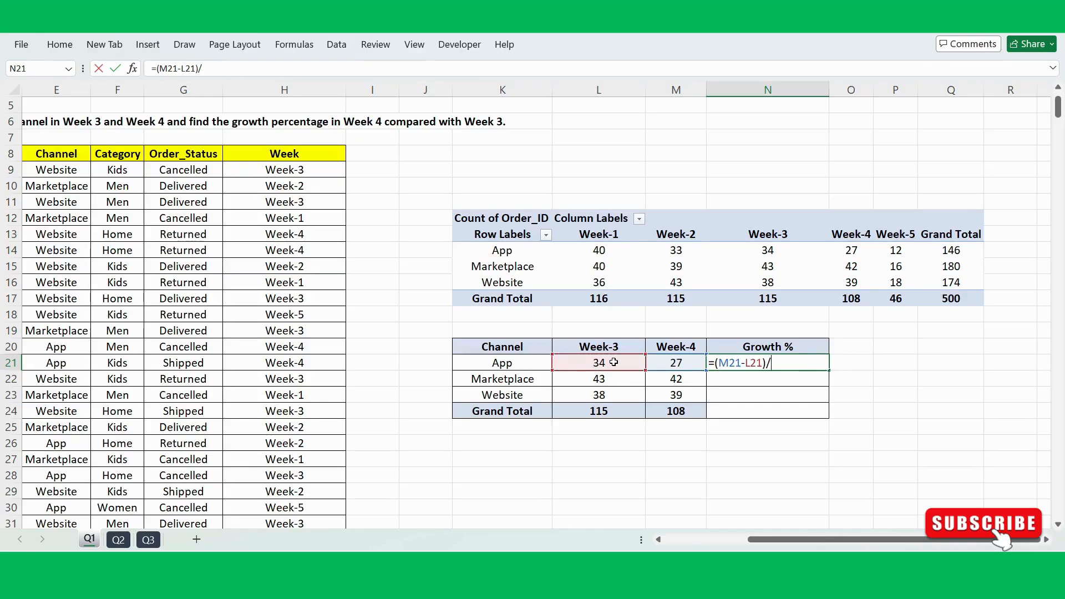
click(613, 362)
key(Return)
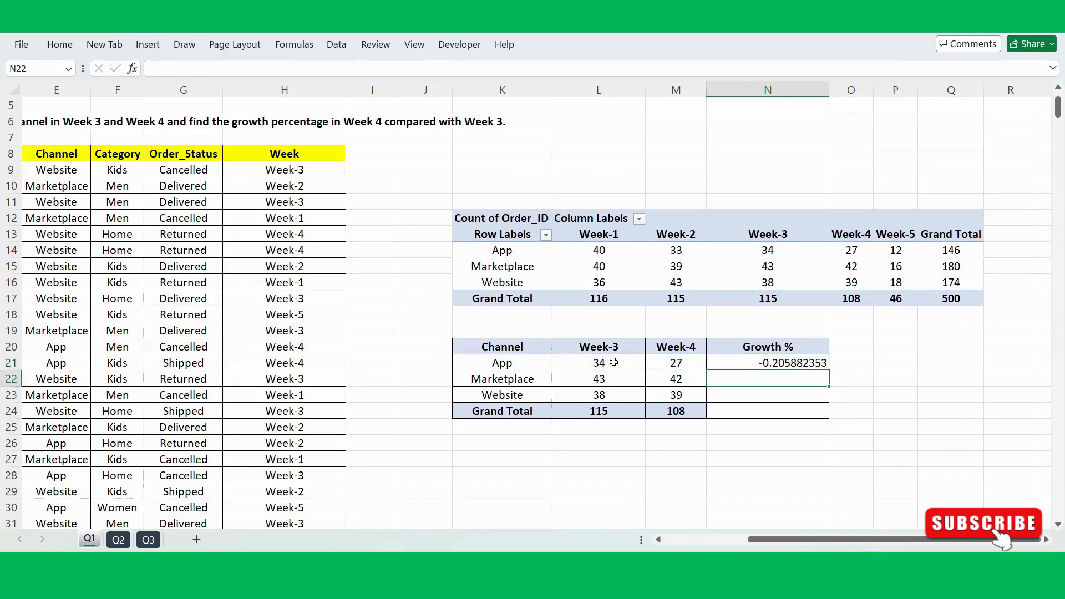
drag(777, 361, 777, 407)
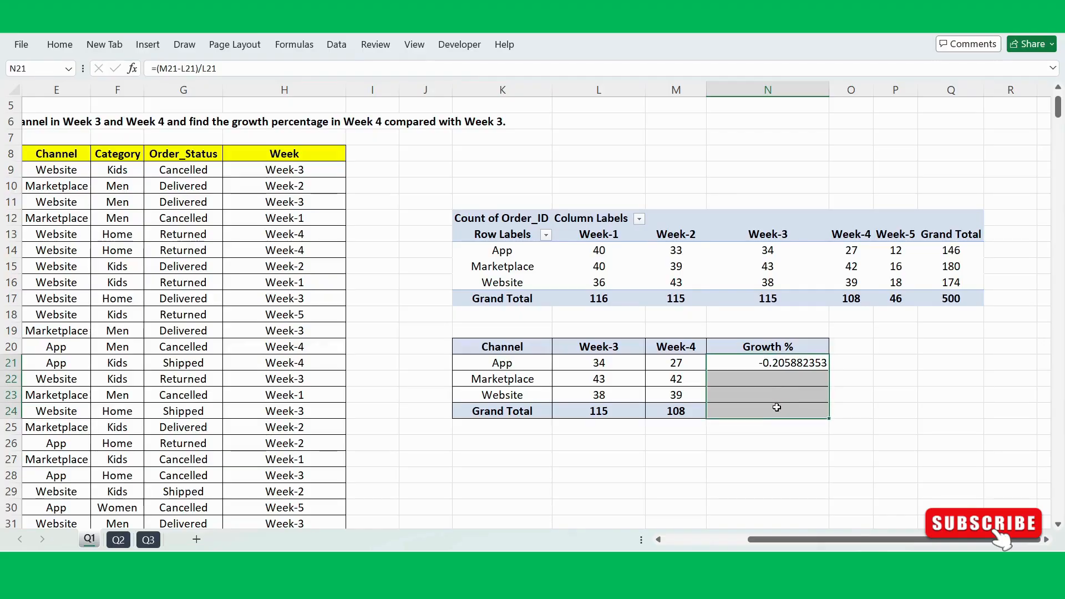
key(ctrl+d)
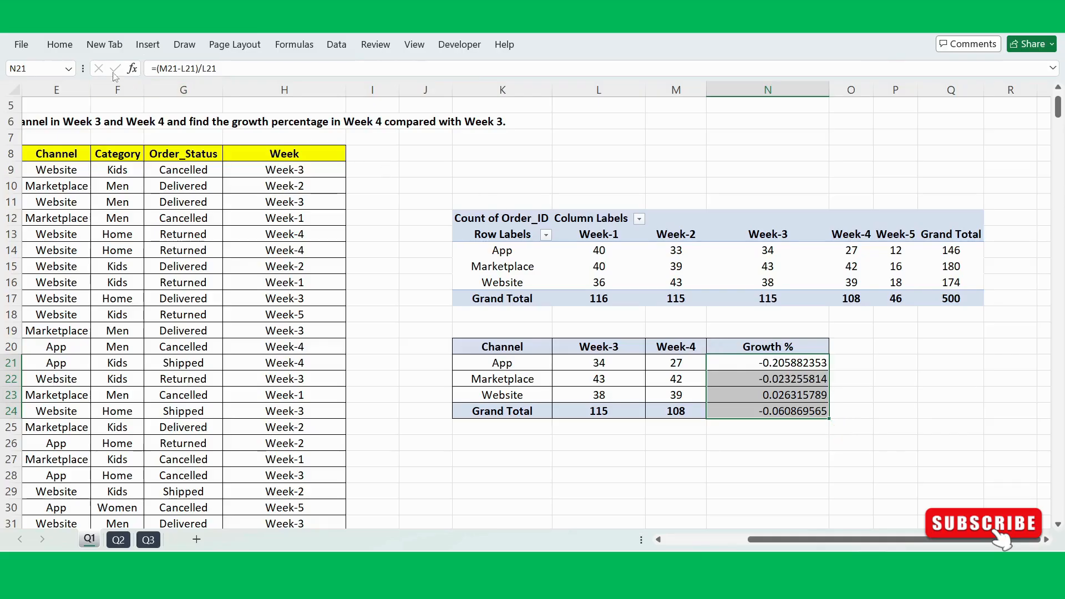
Step: Format the growth values in N21:N24 as percentages with two decimal places
click(67, 49)
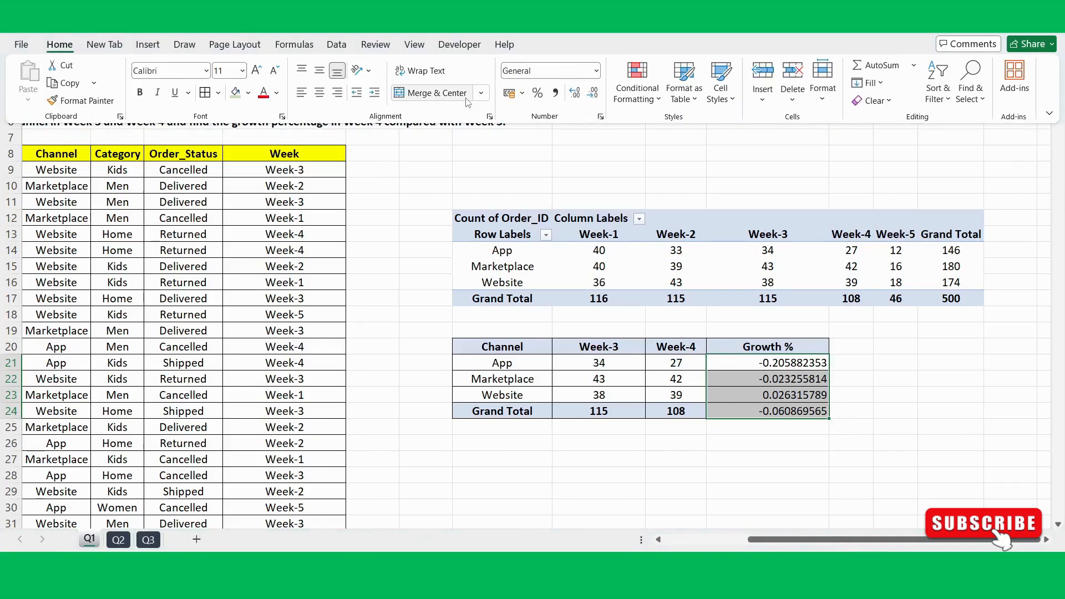
click(537, 93)
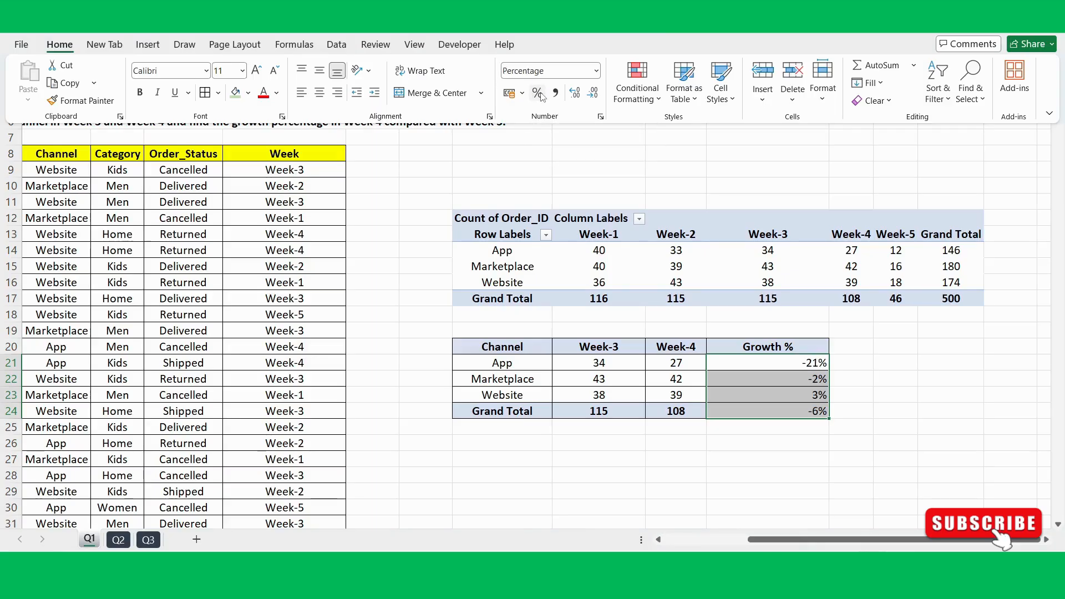
click(576, 95)
click(575, 96)
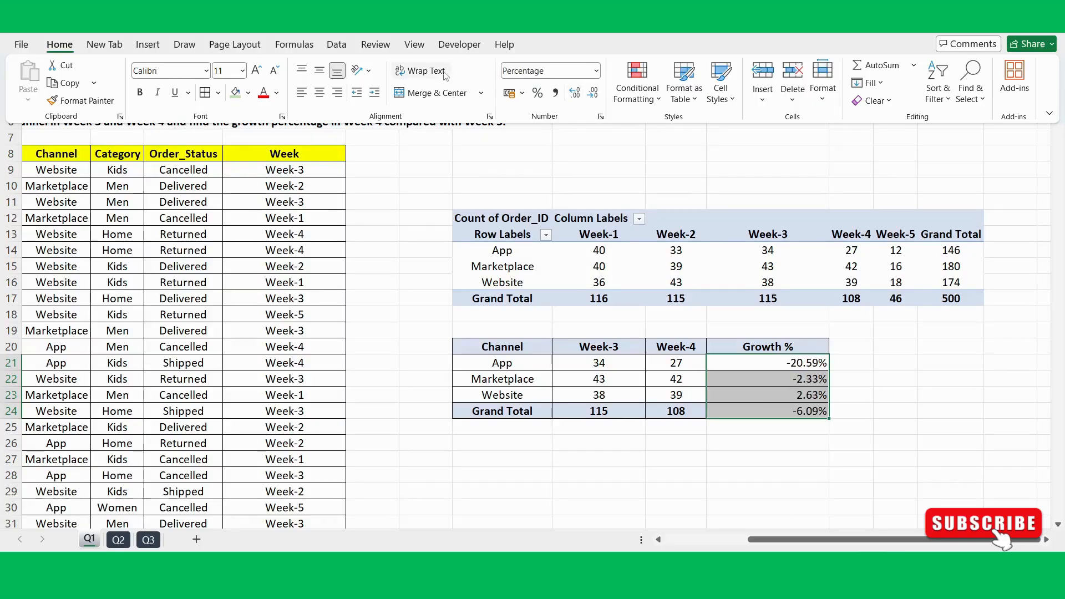
Step: Centre the growth values in N21:N24 and fill the Grand Total row K24:N24 with a darker light-blue theme colour
click(321, 94)
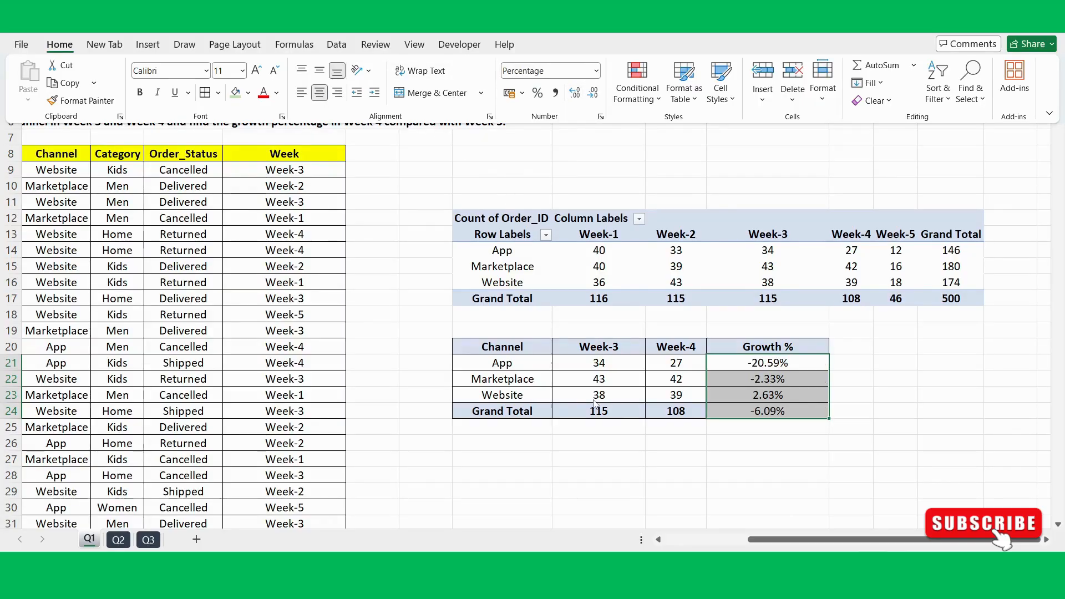
click(518, 416)
drag(519, 416, 770, 409)
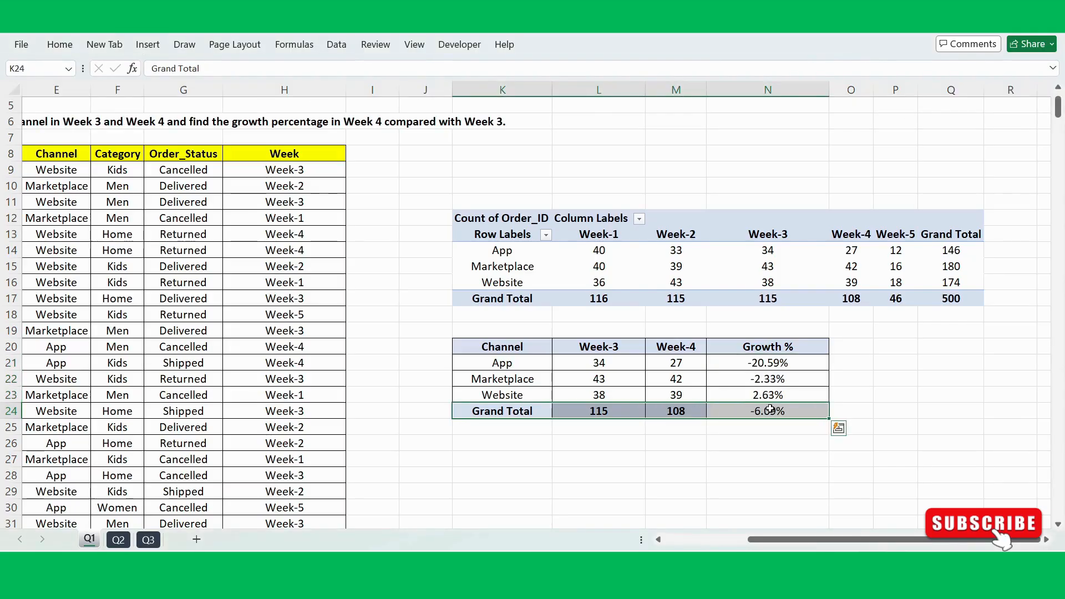
double_click(59, 44)
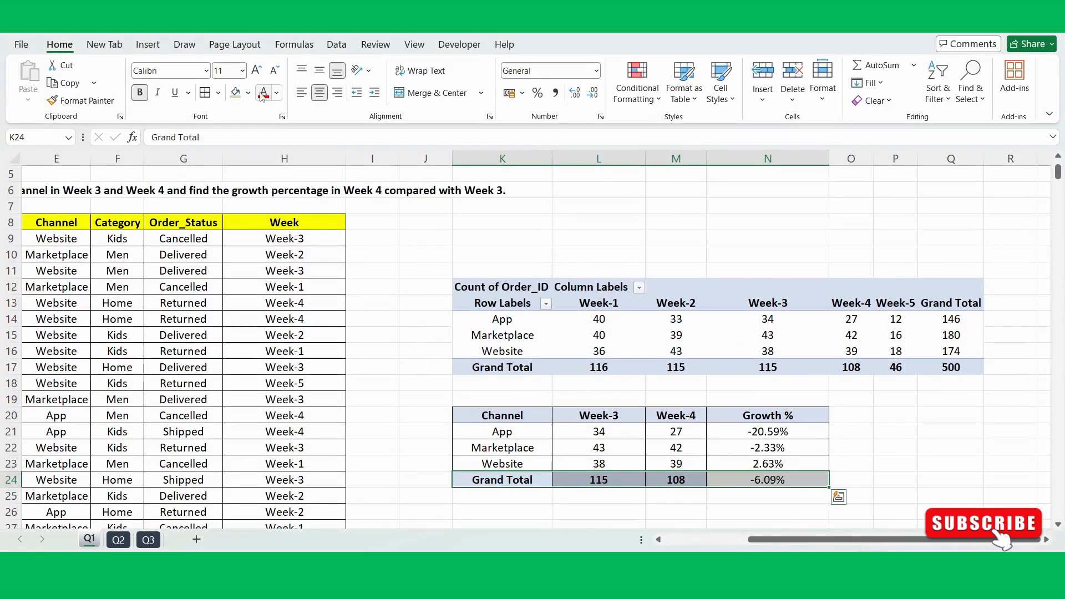
click(248, 93)
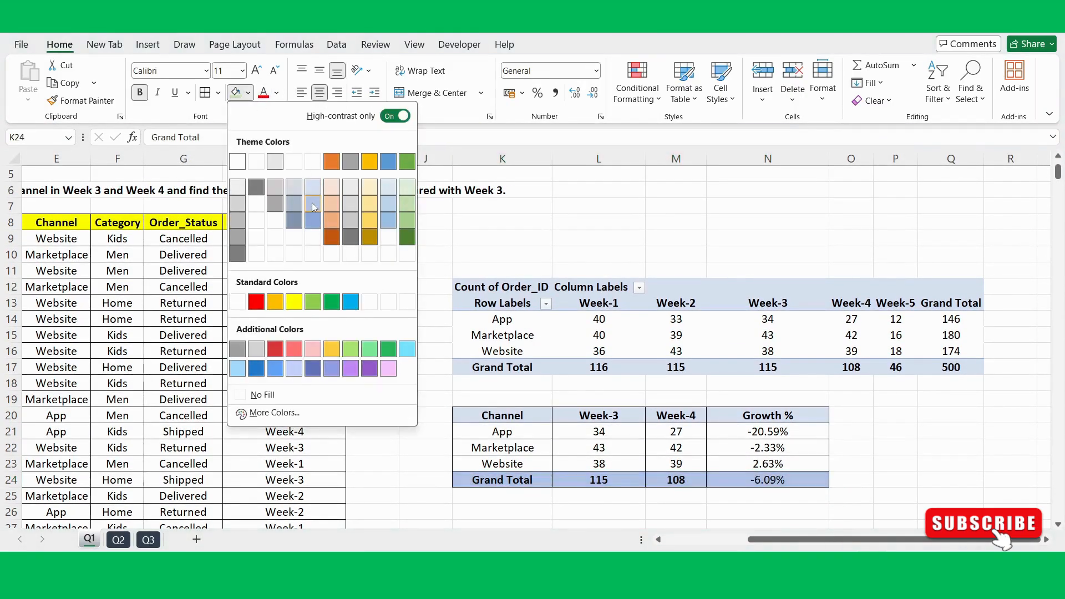
click(312, 203)
click(903, 425)
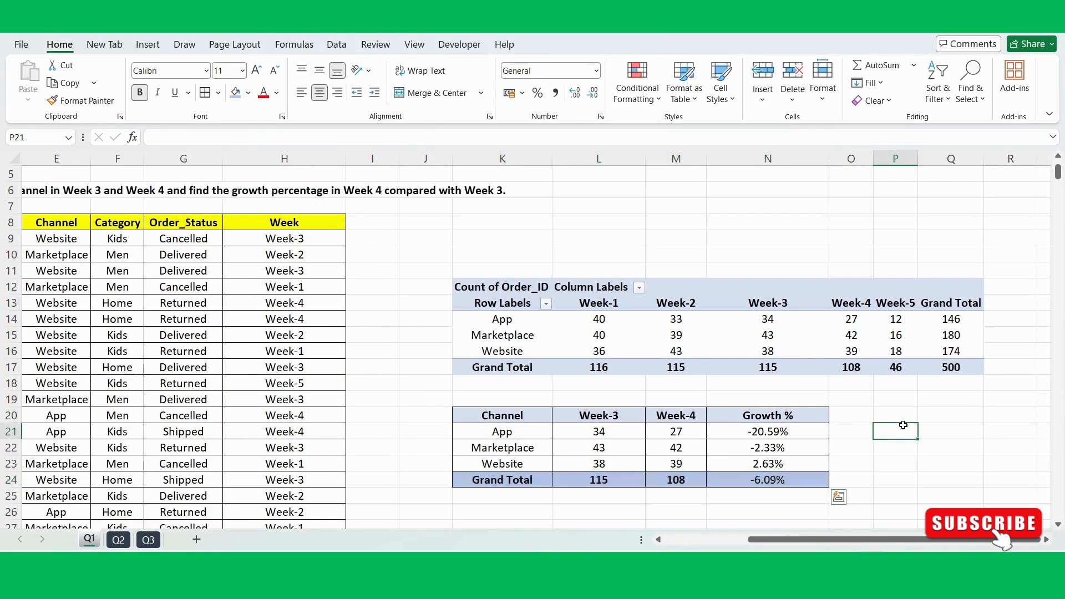
Step: Review the finished summary table alongside the PivotTable, including its Week-4 column
scroll(903, 425, down, 1)
drag(517, 370, 759, 392)
scroll(759, 392, up, 1)
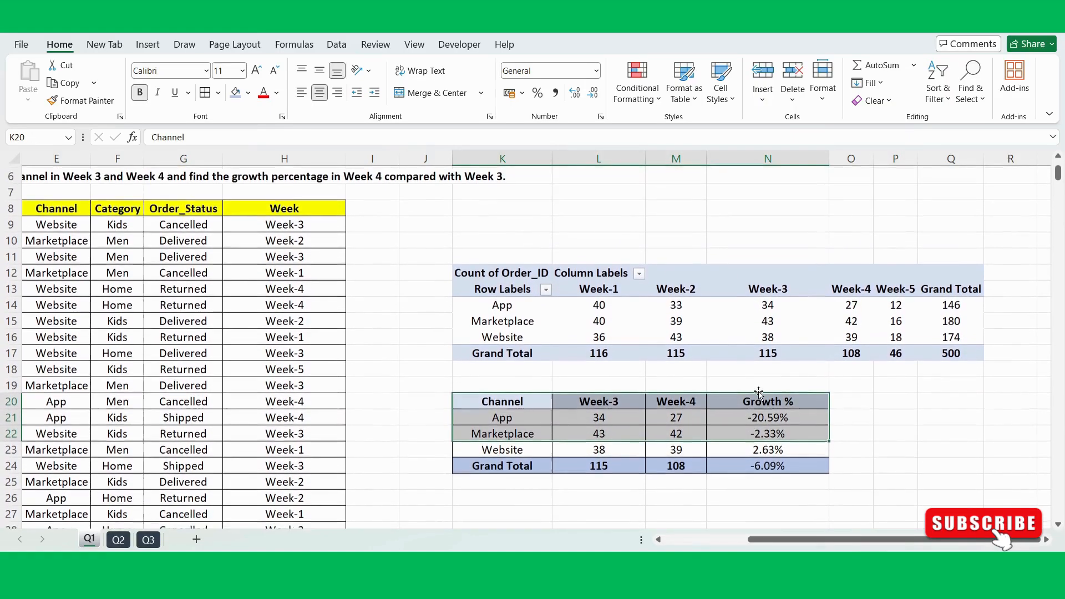
scroll(504, 249, up, 1)
click(574, 234)
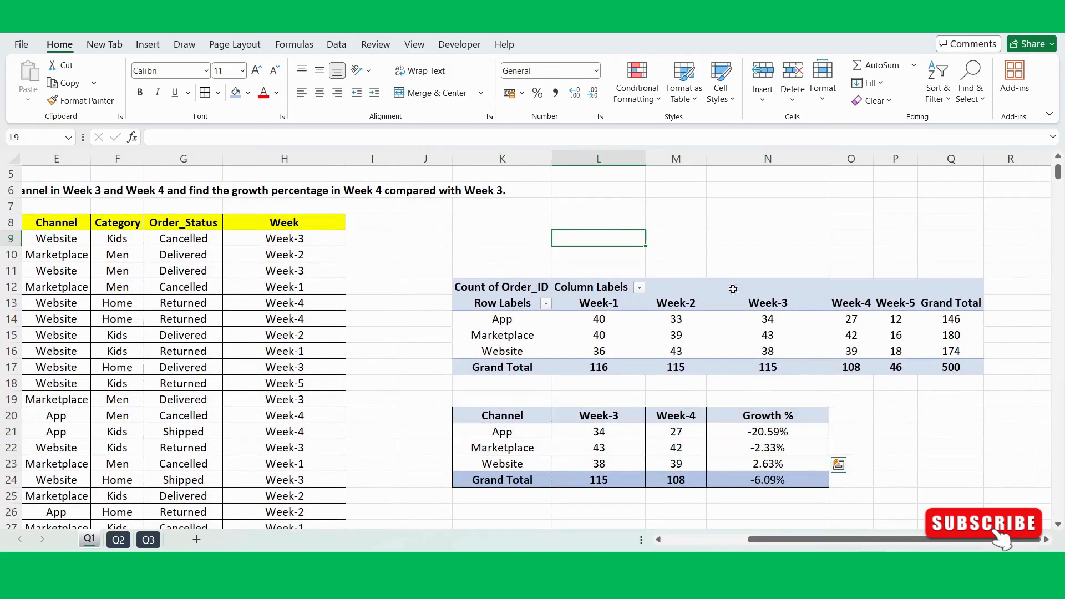
scroll(774, 367, down, 2)
drag(677, 383, 684, 448)
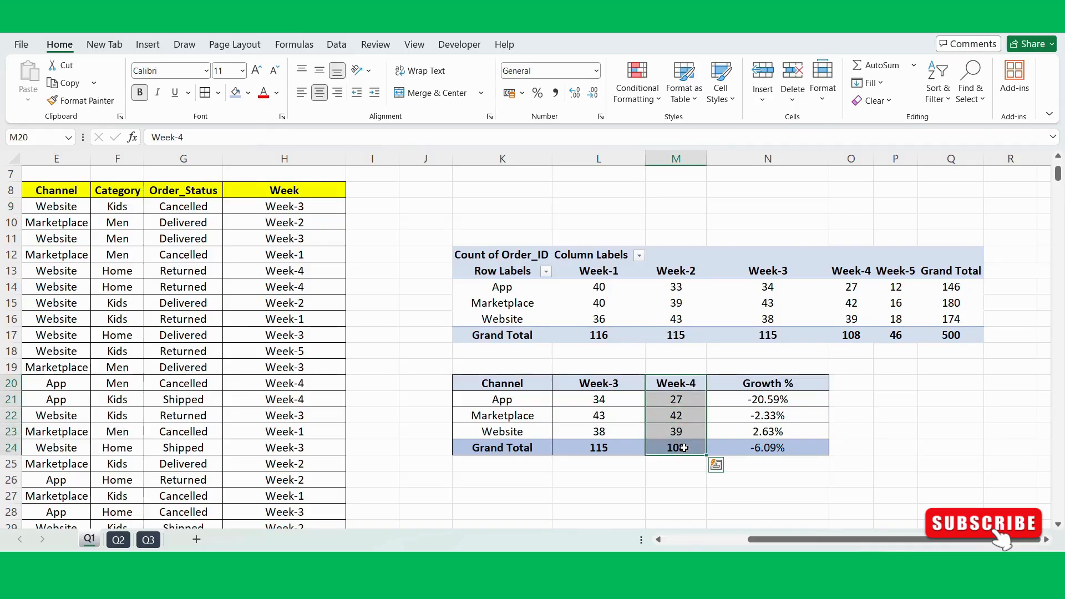
Step: Examine the App, Marketplace and Website rows of the summary table, comparing their weekly orders and growth percentages
click(655, 400)
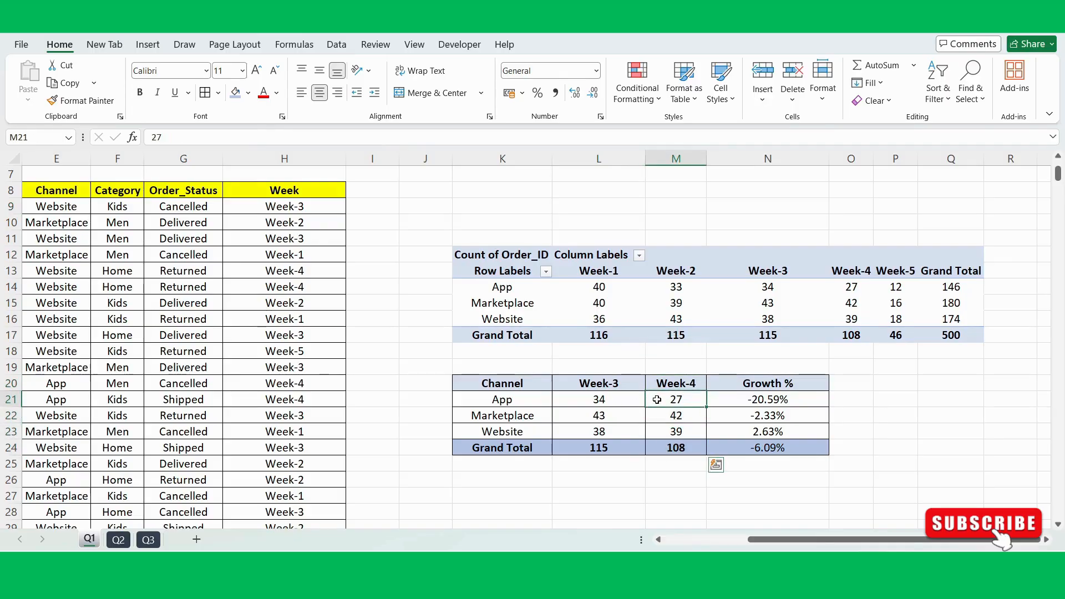
click(605, 398)
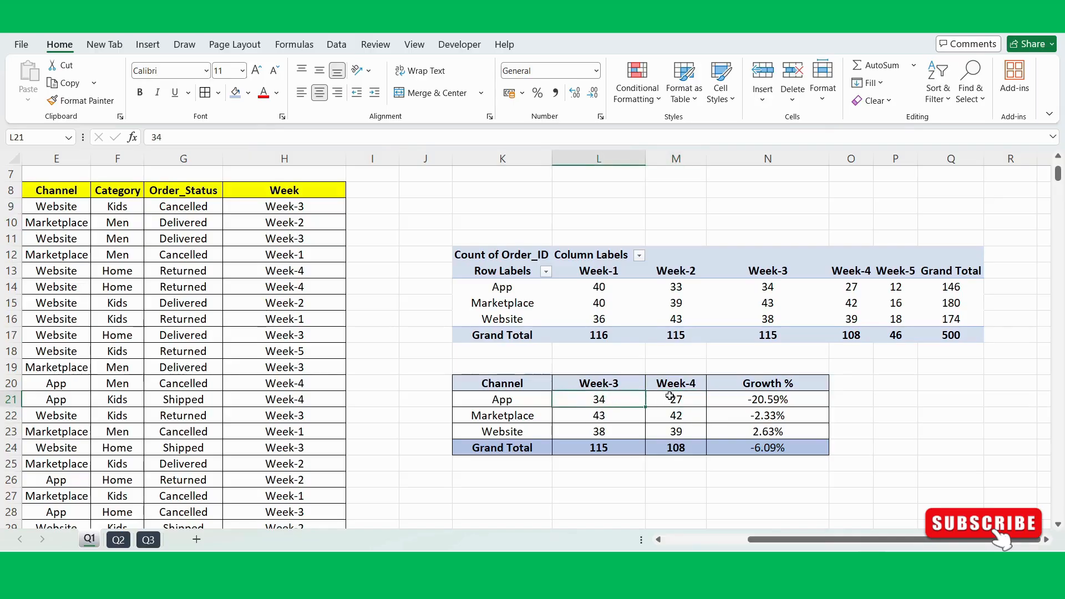
click(516, 397)
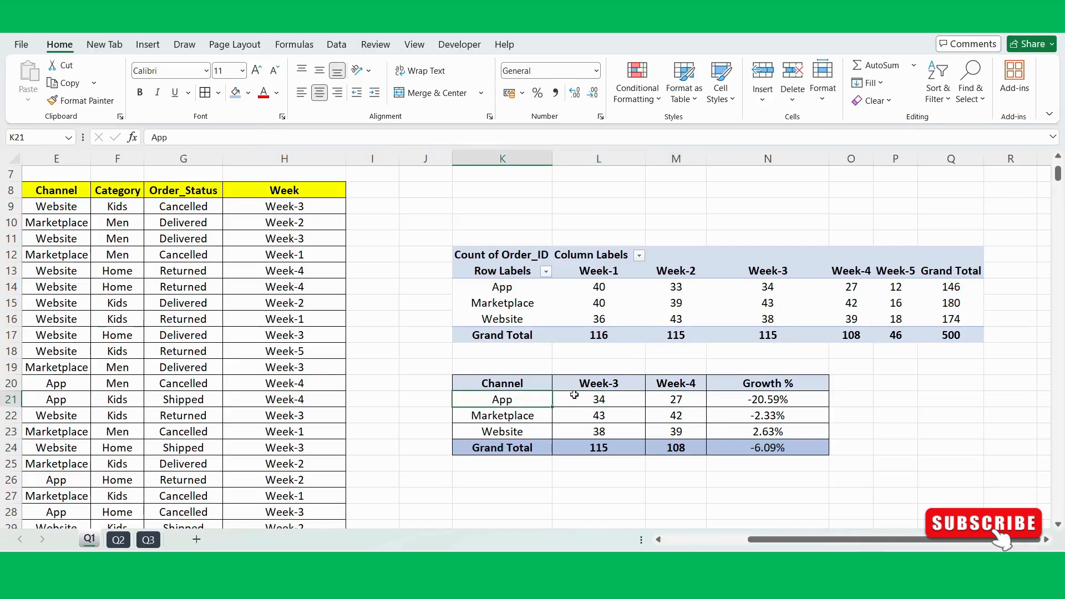
click(731, 405)
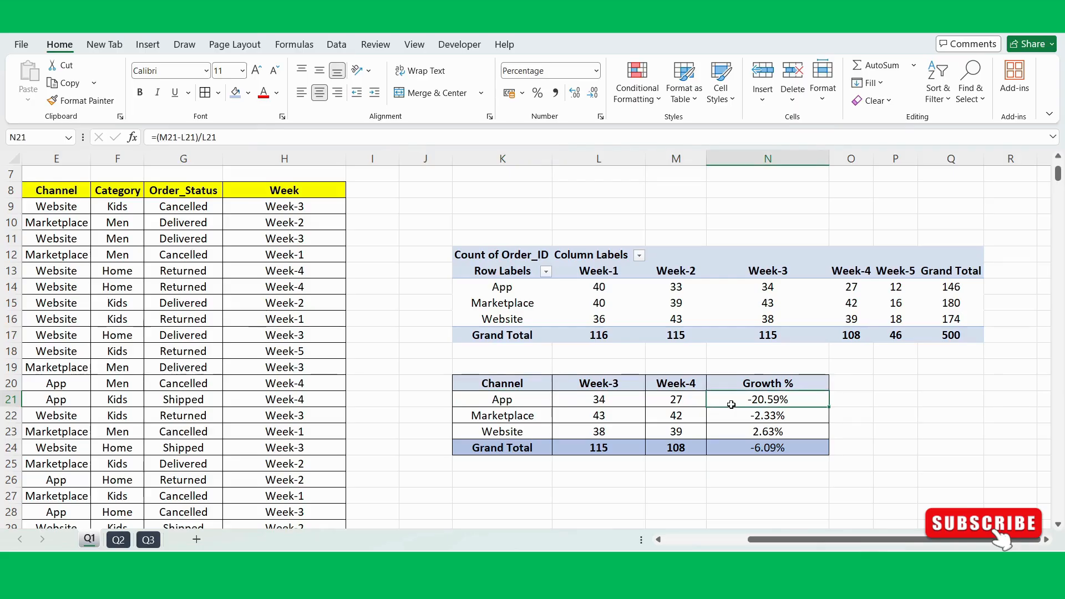
click(546, 418)
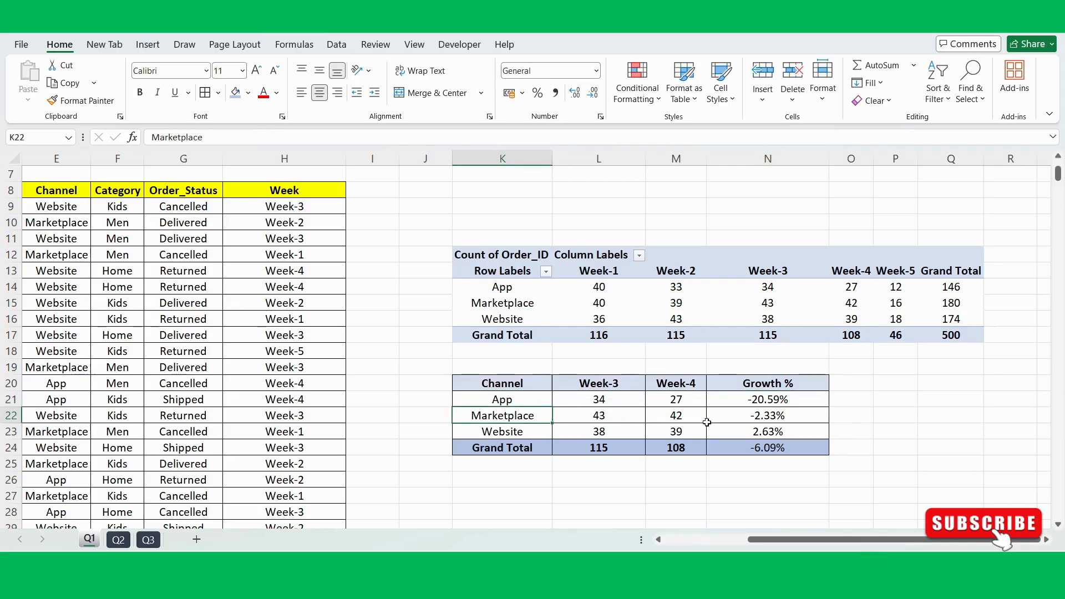
click(755, 416)
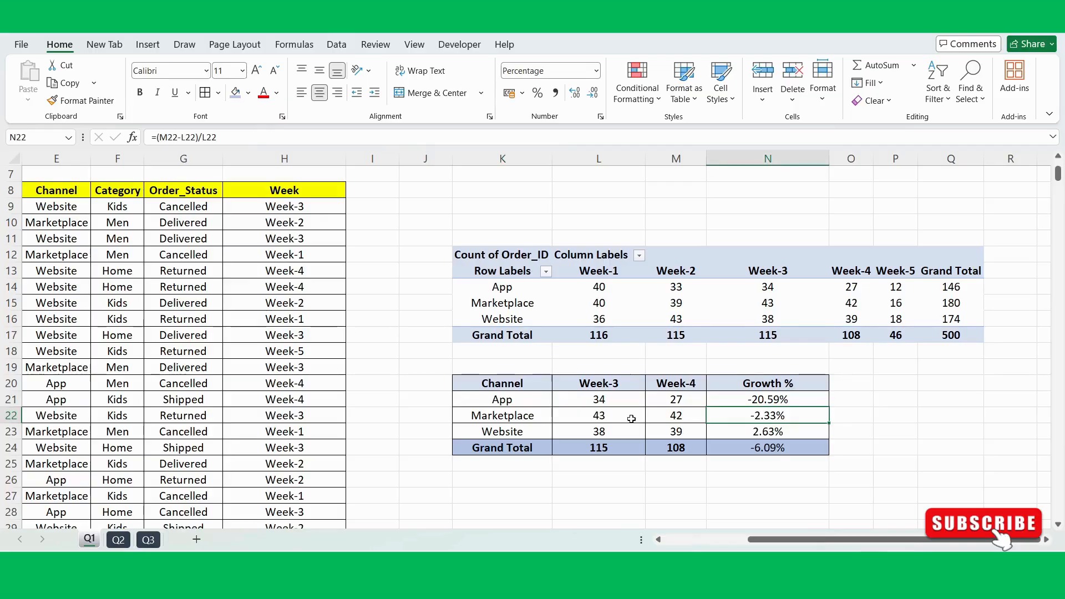
click(525, 426)
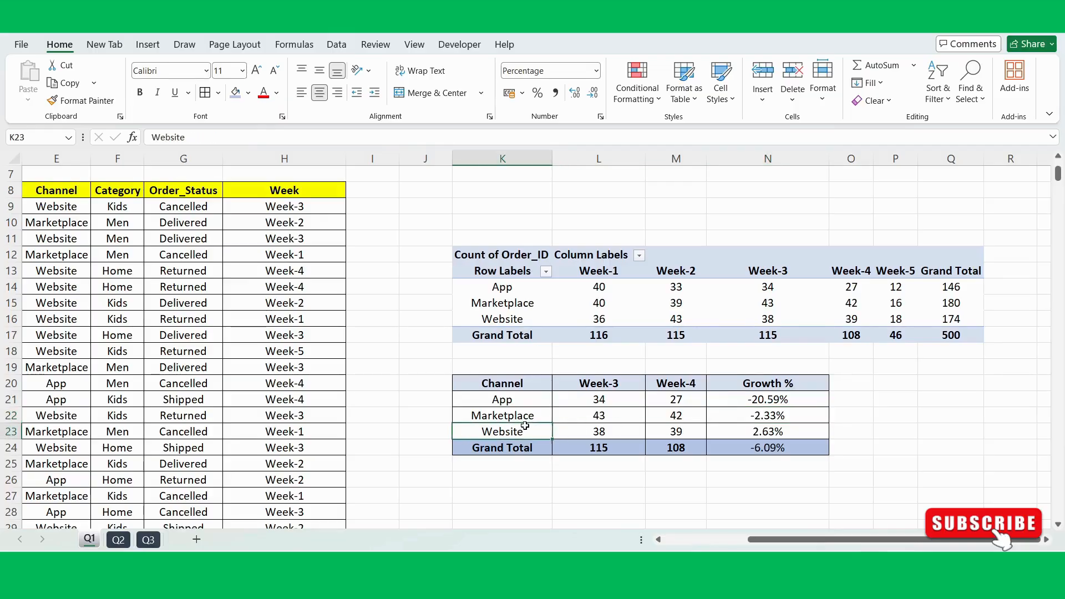
click(761, 432)
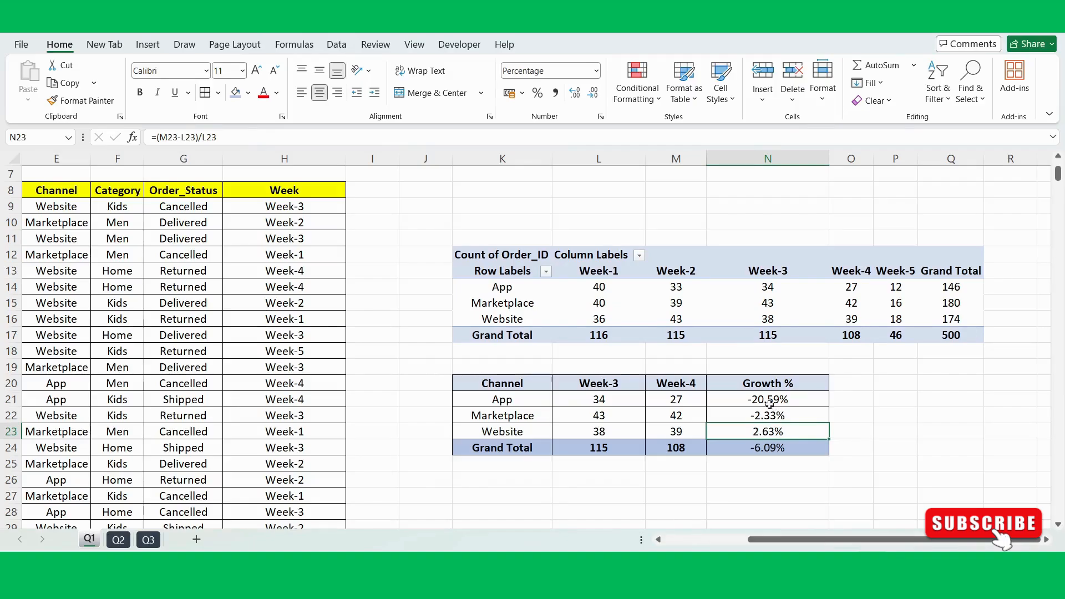
drag(766, 399, 767, 448)
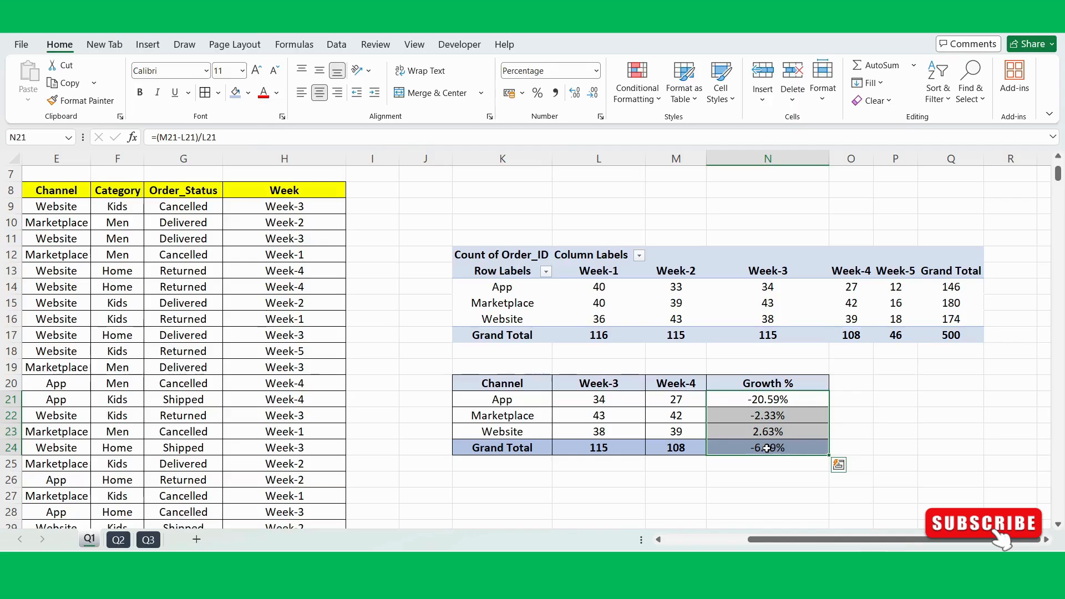
Step: Check the whole summary table K20:N24 again, going over the Week-3, Week-4 and Growth % columns
drag(499, 382, 780, 446)
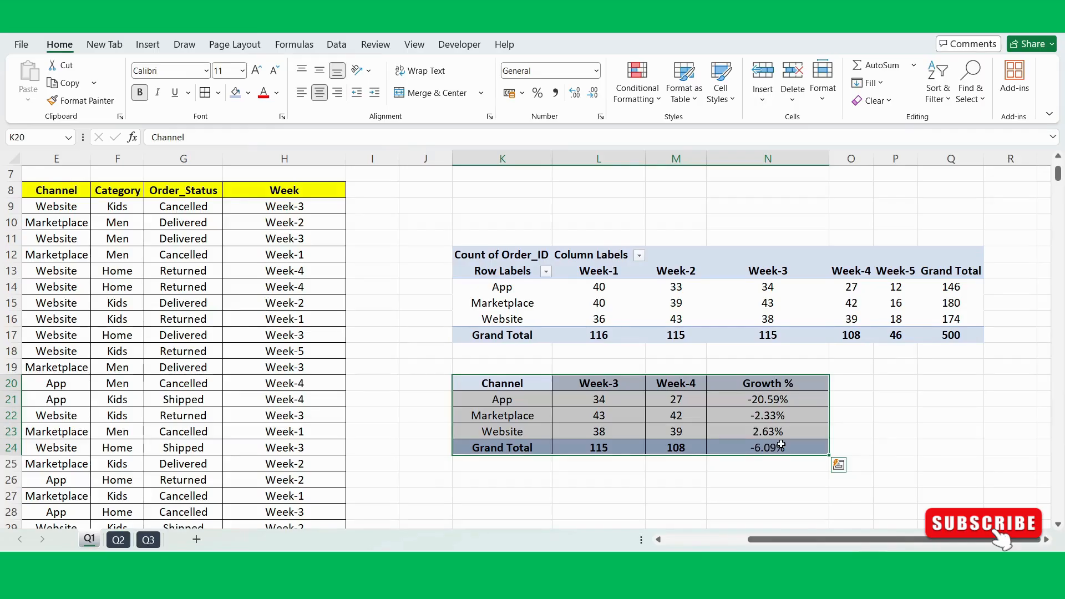
scroll(781, 445, down, 2)
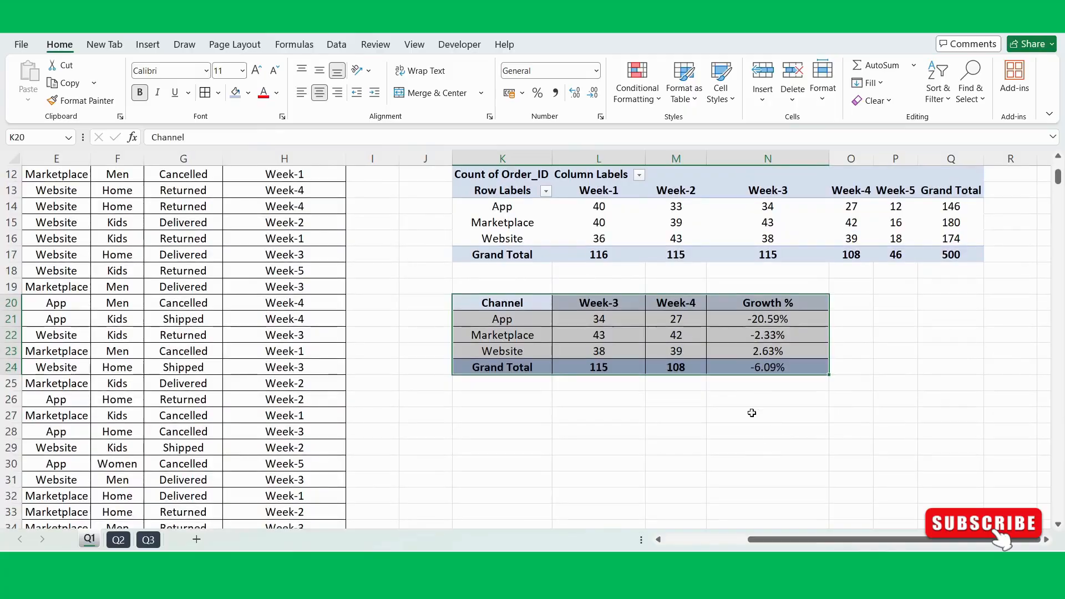
drag(610, 303, 605, 368)
drag(686, 303, 682, 367)
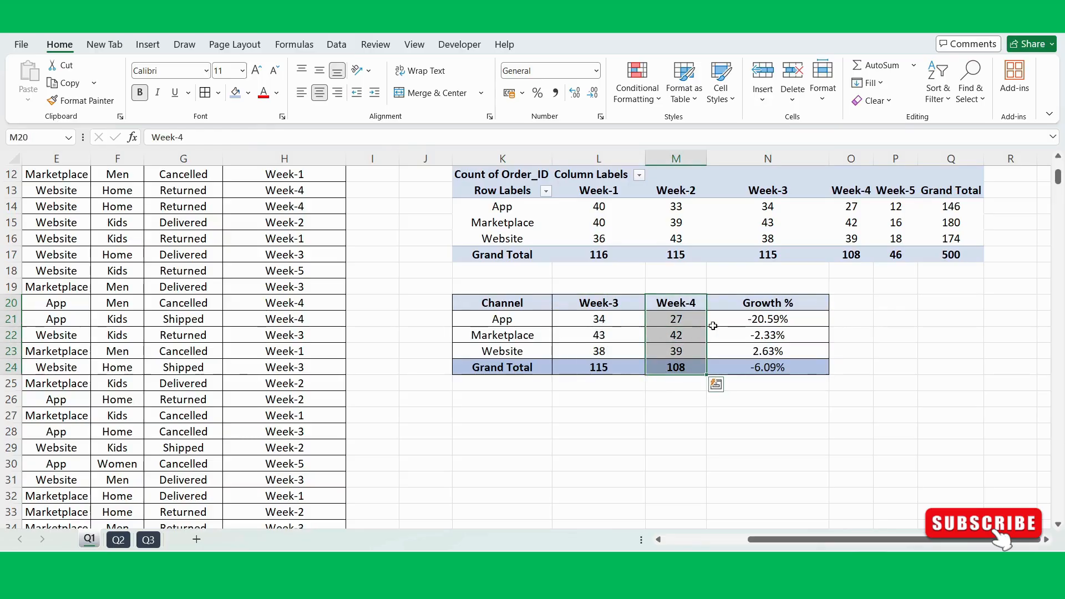
click(749, 320)
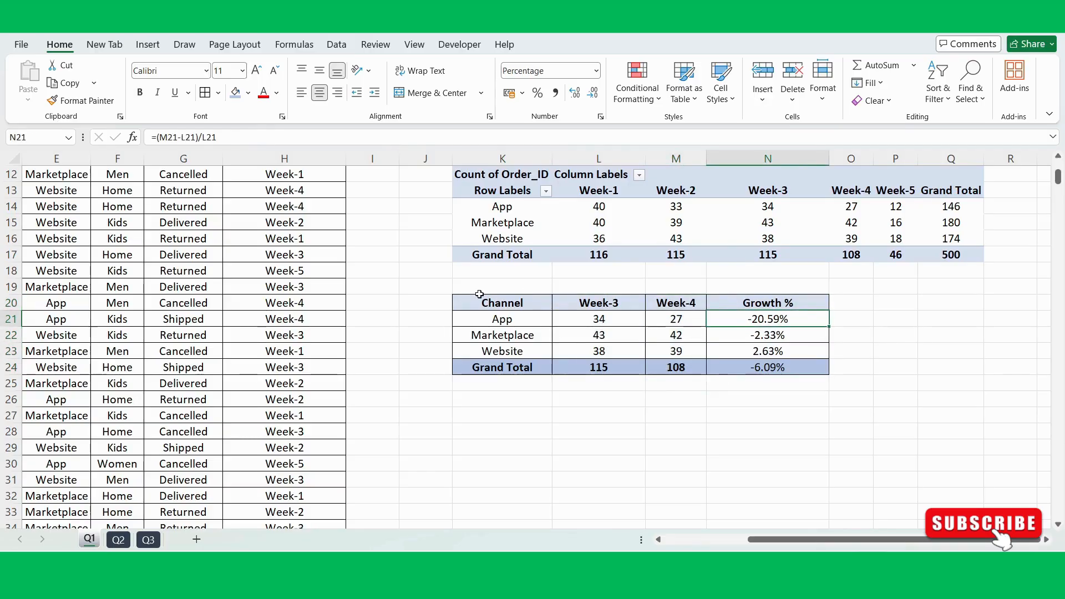
mouse_move(468, 281)
mouse_down()
mouse_move(673, 302)
mouse_move(827, 390)
mouse_move(826, 403)
mouse_up()
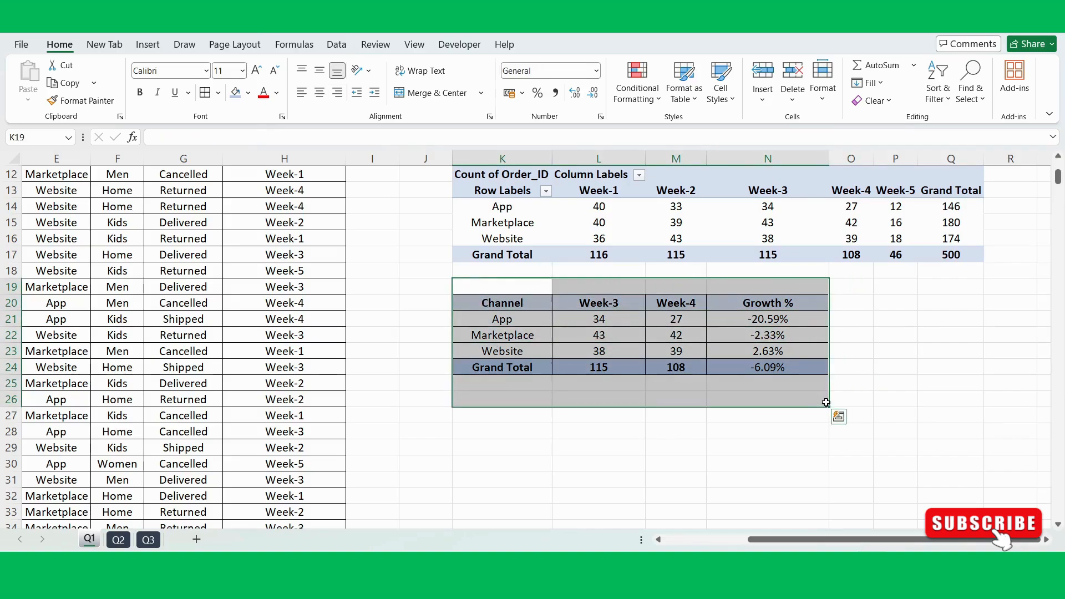
click(720, 429)
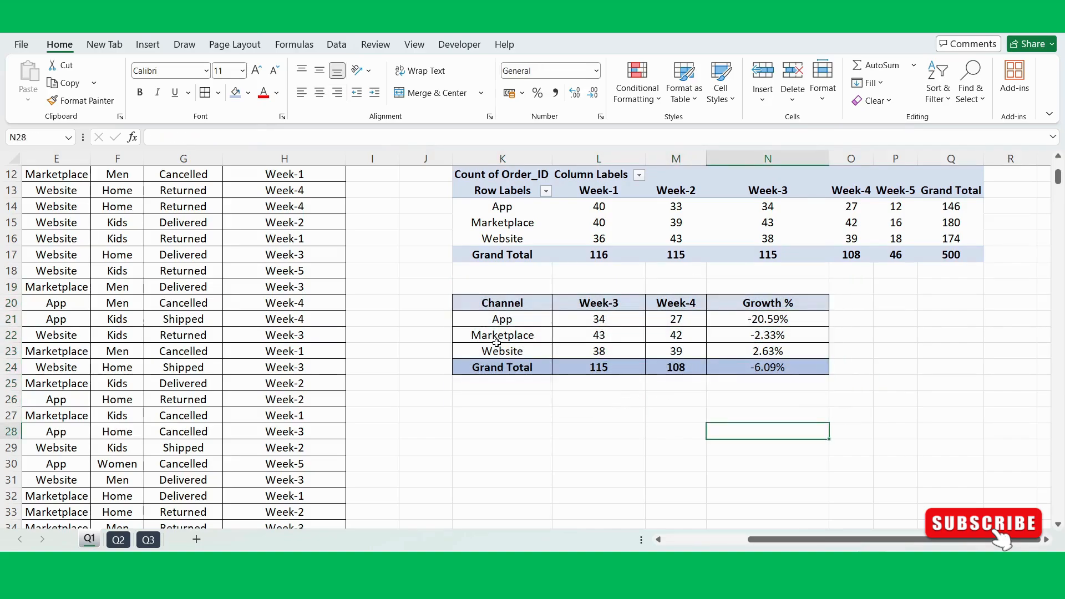
Step: Reread the task statement and order data on sheet Q1 and compare them with the PivotTable and summary table
scroll(496, 342, up, 3)
scroll(497, 343, left, 2)
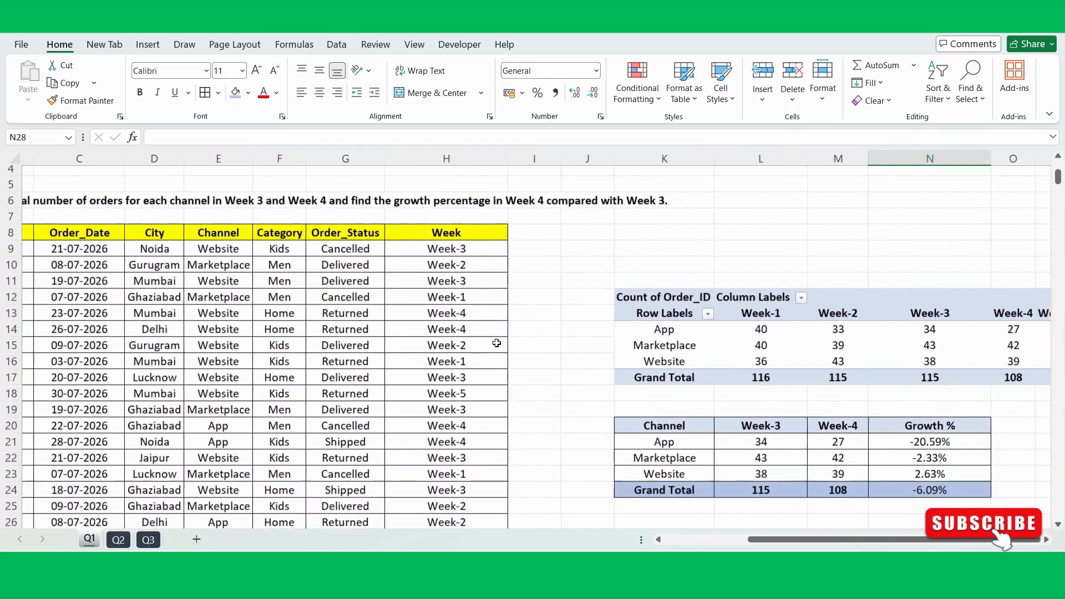
scroll(497, 342, right, 3)
scroll(493, 346, down, 2)
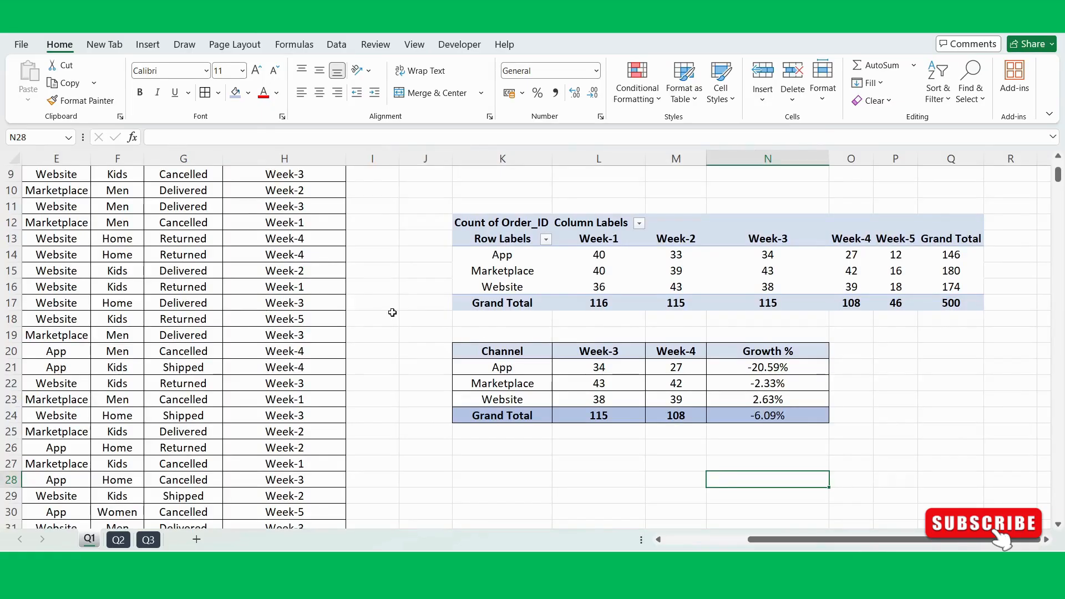
scroll(392, 312, up, 3)
scroll(392, 312, left, 2)
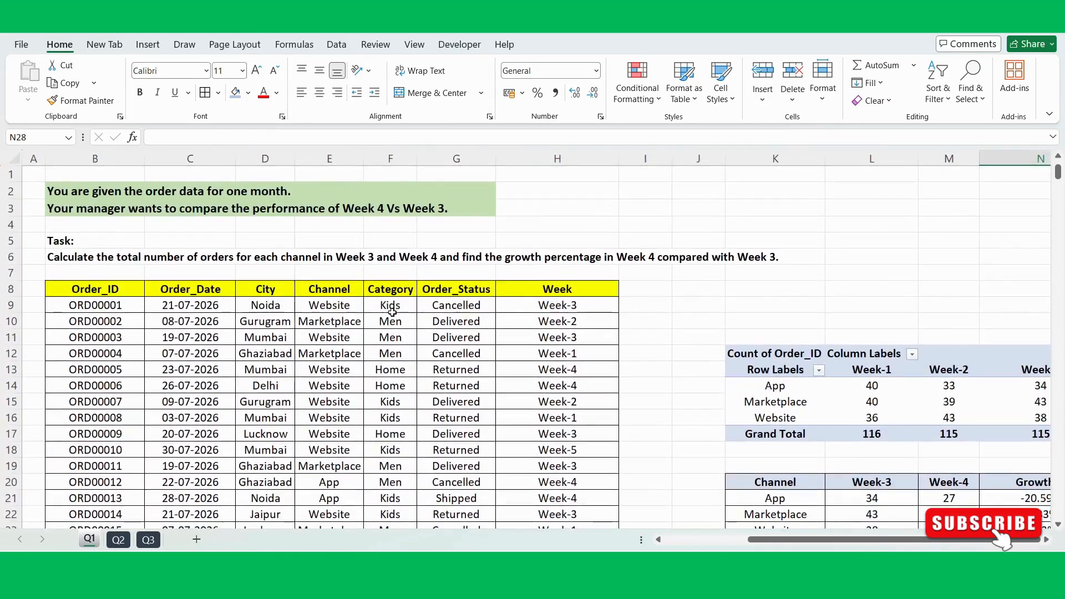
click(659, 309)
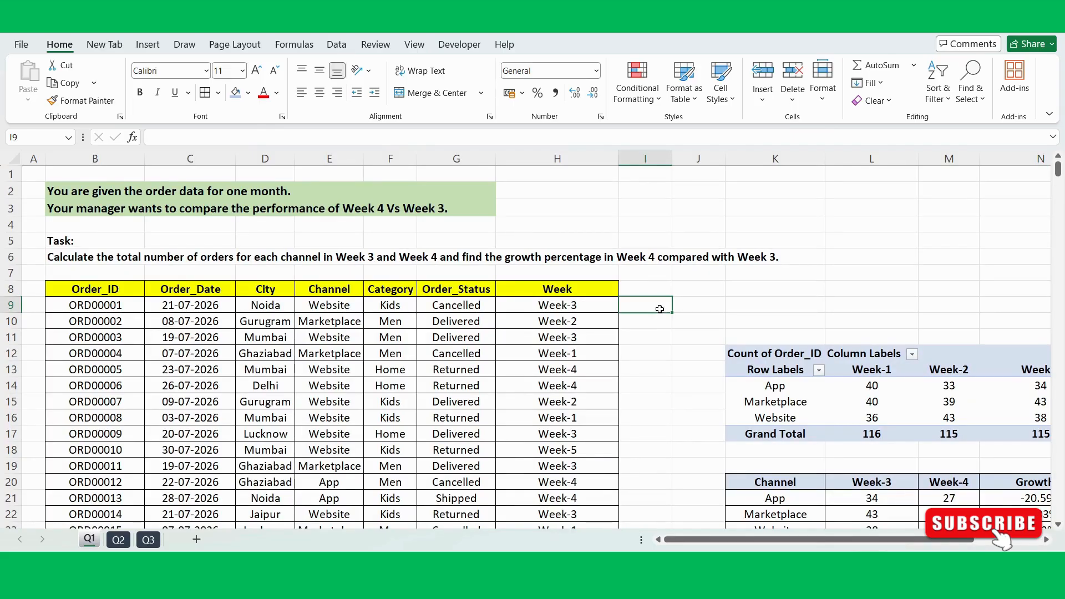
click(741, 304)
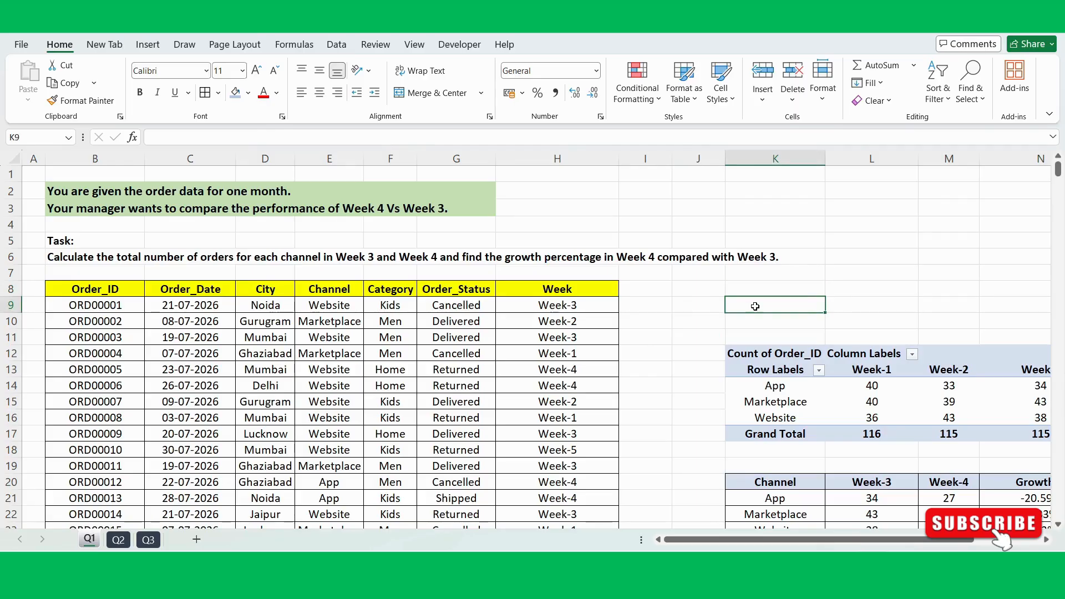
click(693, 292)
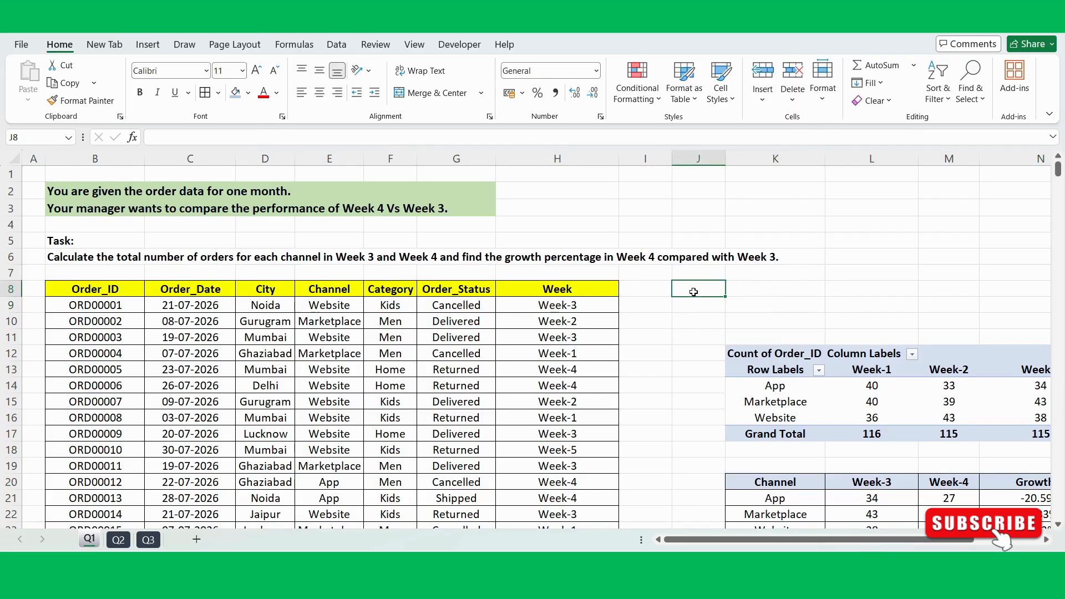
scroll(694, 291, down, 4)
scroll(693, 292, up, 2)
scroll(693, 292, right, 3)
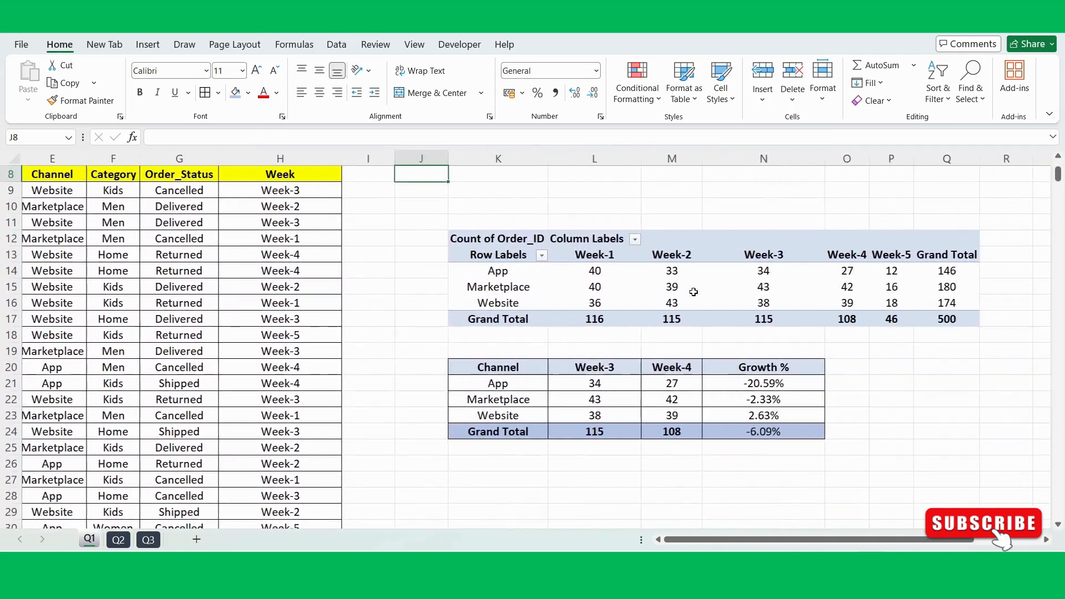
scroll(693, 292, left, 3)
scroll(693, 291, up, 3)
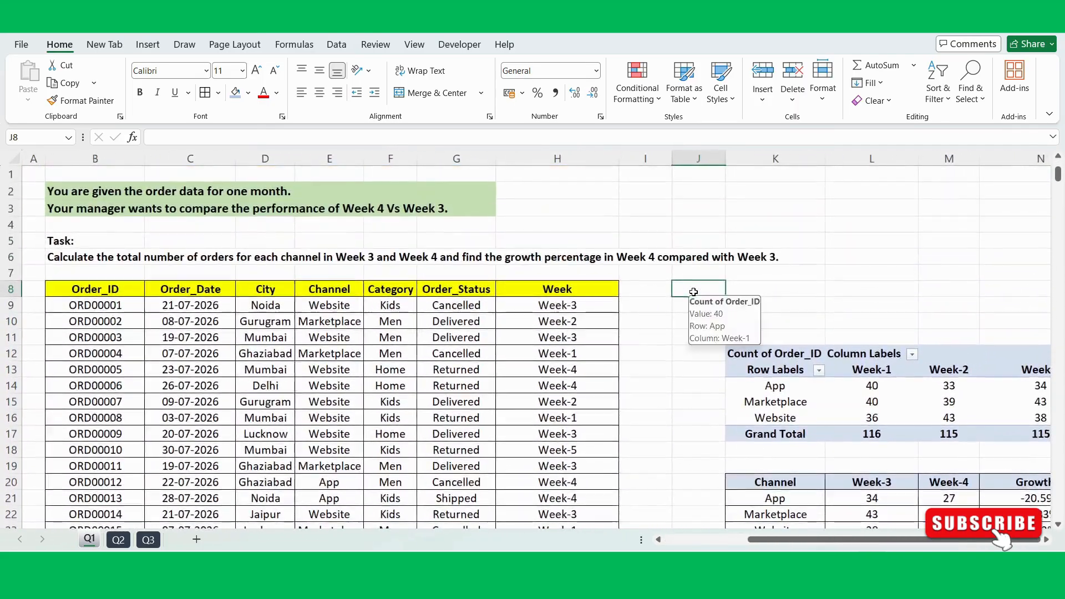
click(585, 239)
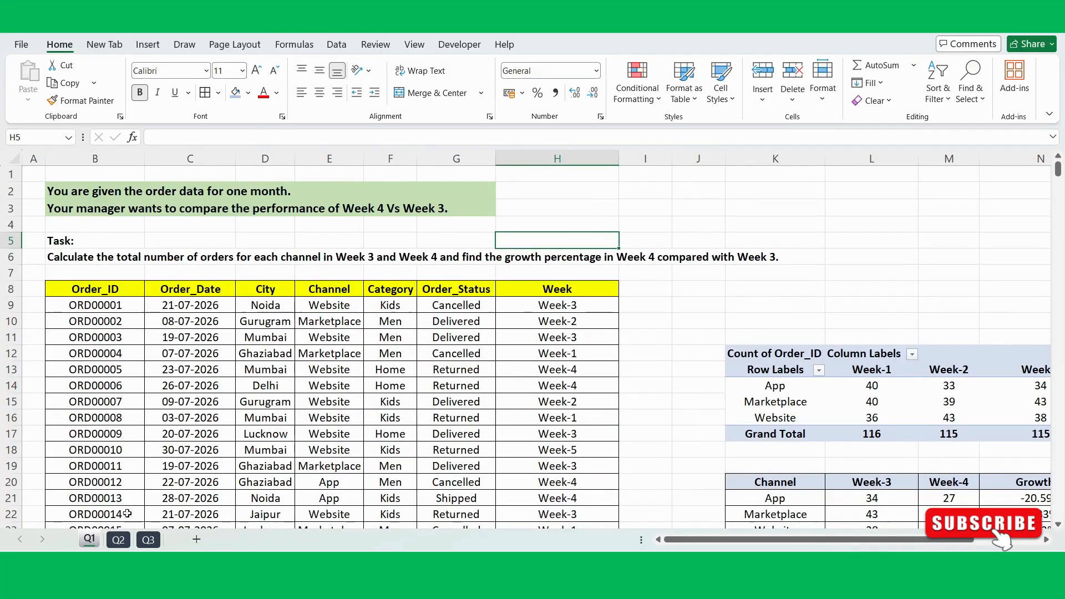
Step: Switch to sheet Q2, look over the employee table, and select the first empty Department cell, E9
click(118, 539)
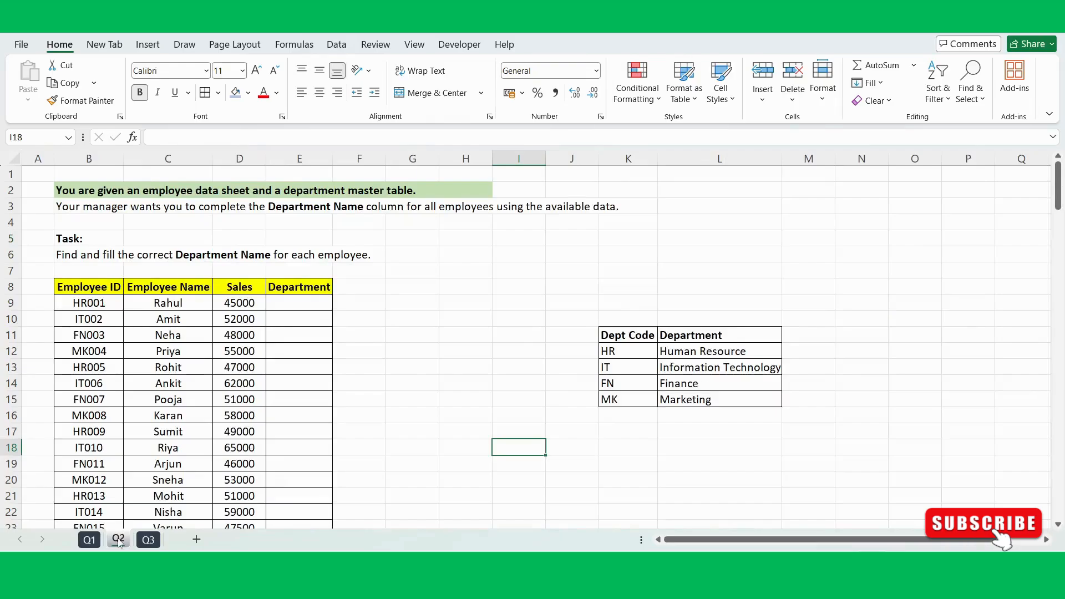
click(410, 287)
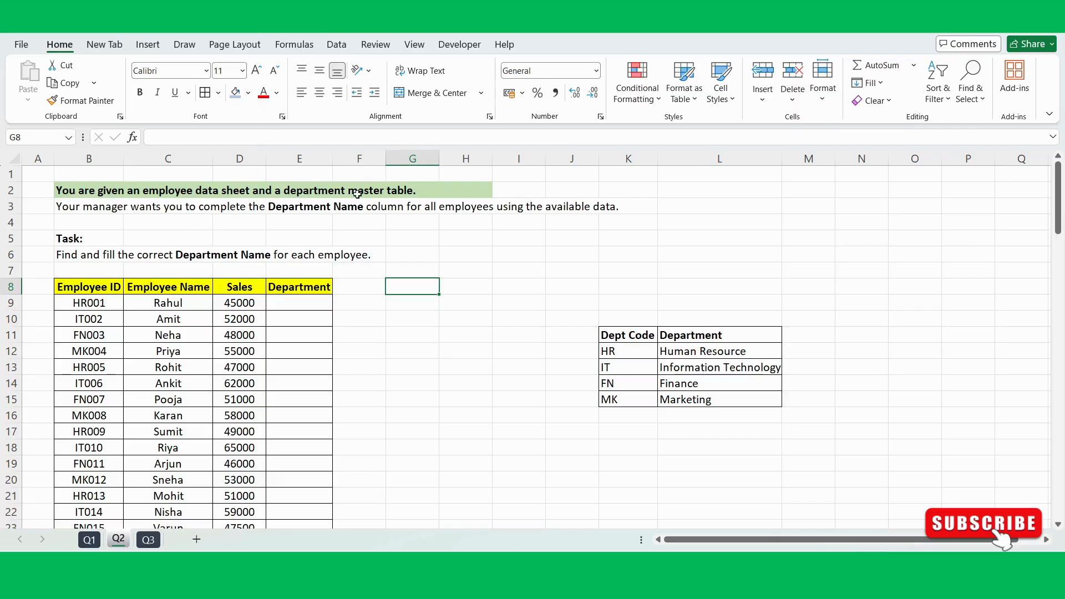
drag(98, 287, 280, 400)
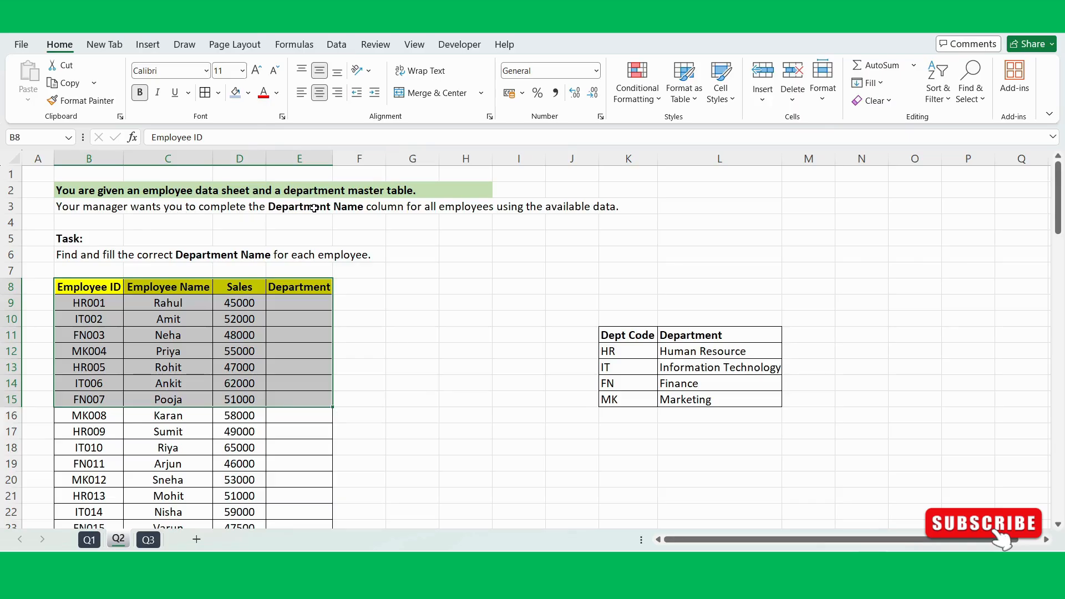
drag(300, 287, 293, 423)
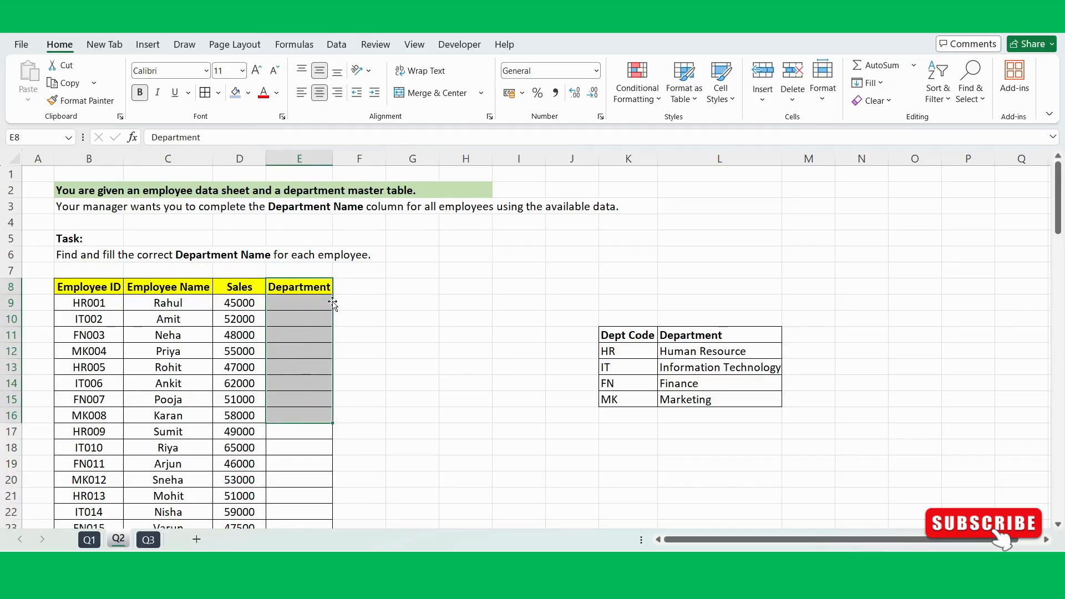
click(308, 301)
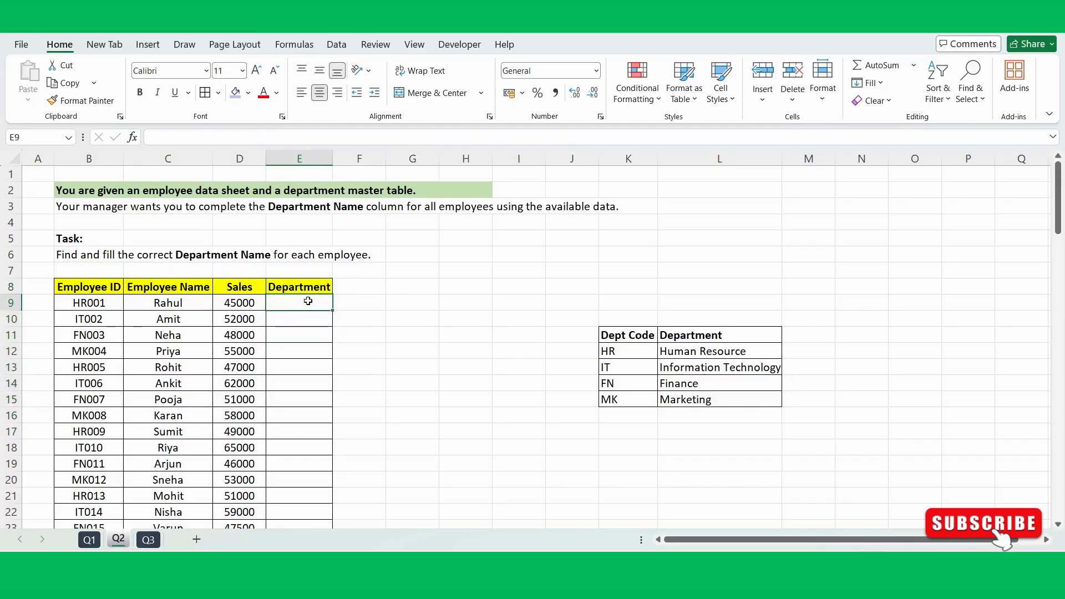